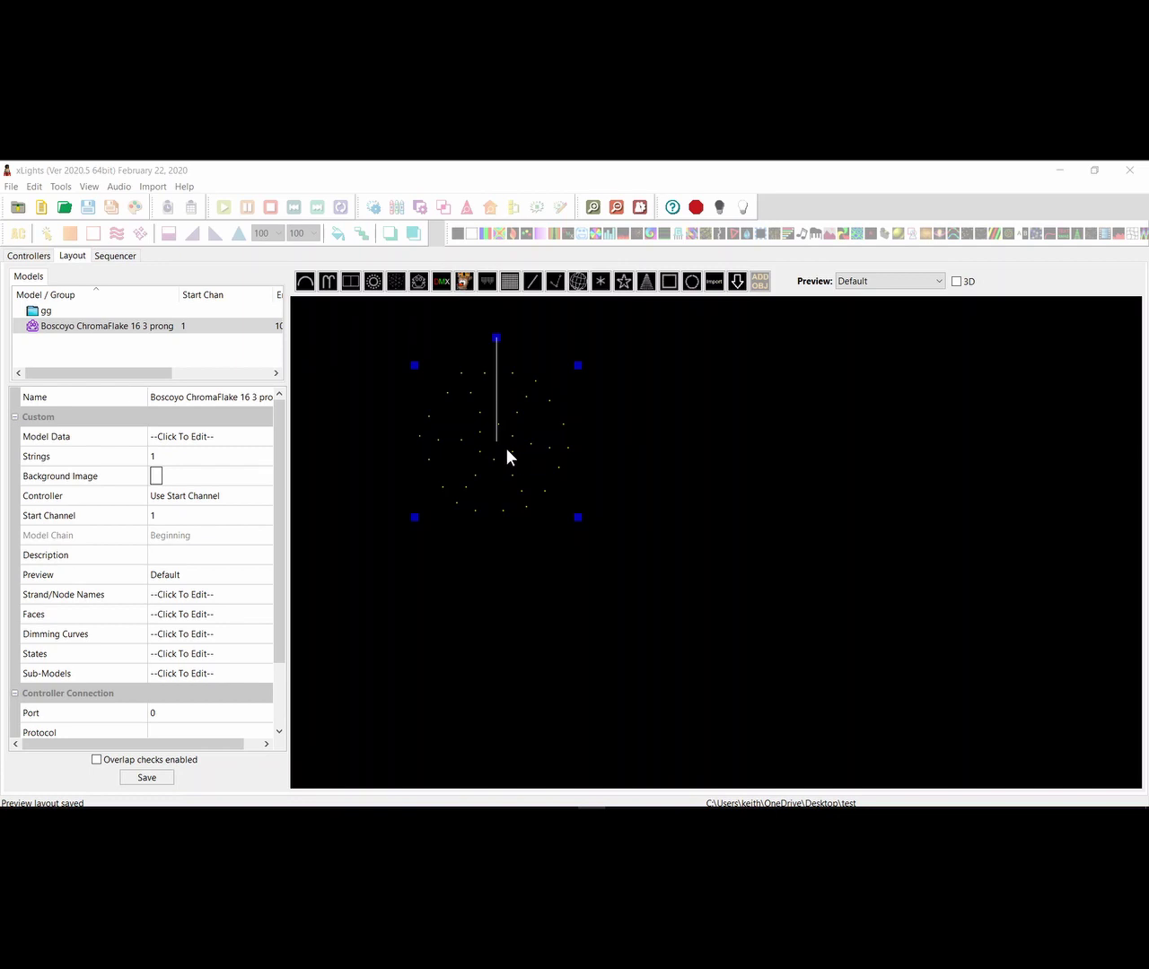
# Examine the node numbering of the Boscoyo ChromaFlake model in an enlarged wiring view, and close it
pyautogui.rightClick(516, 481)
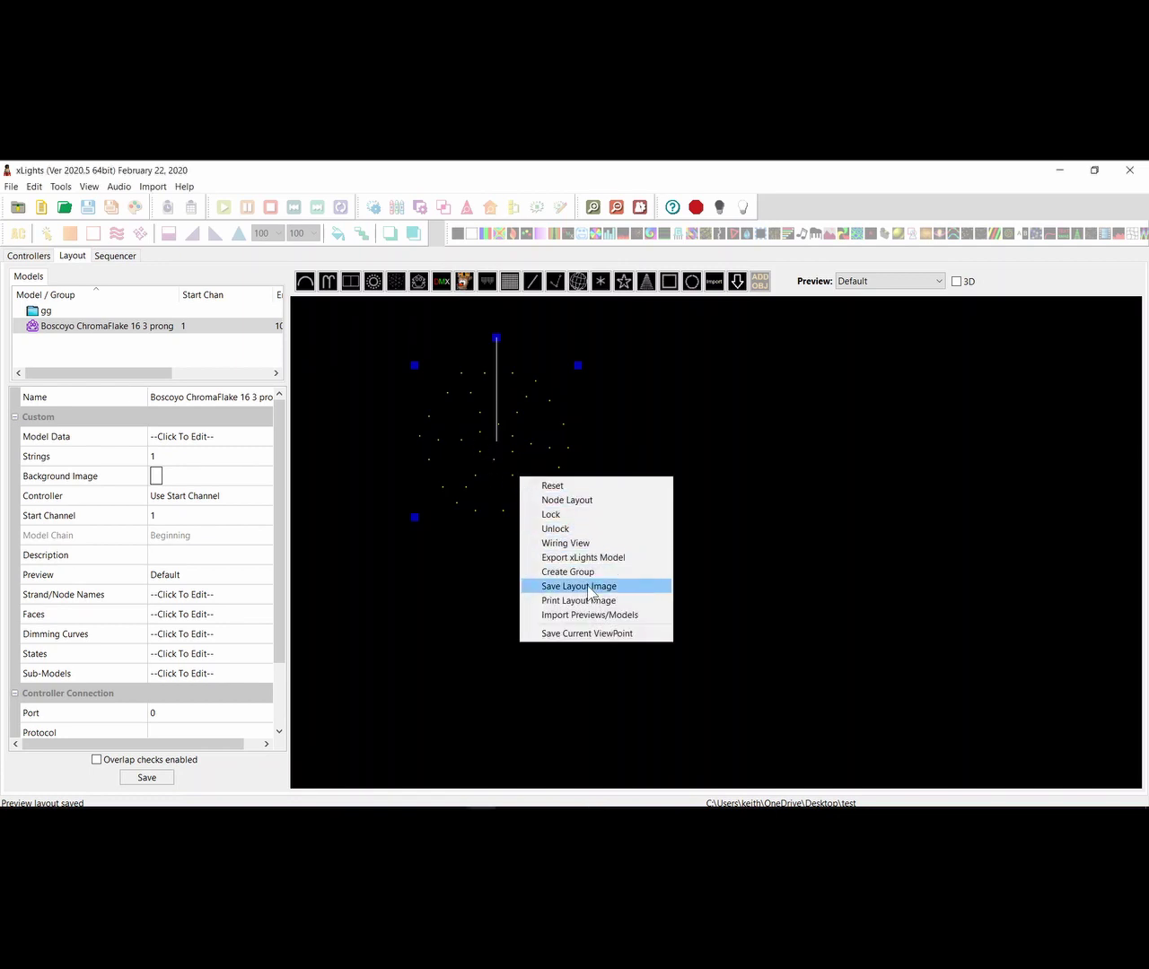
pyautogui.click(579, 543)
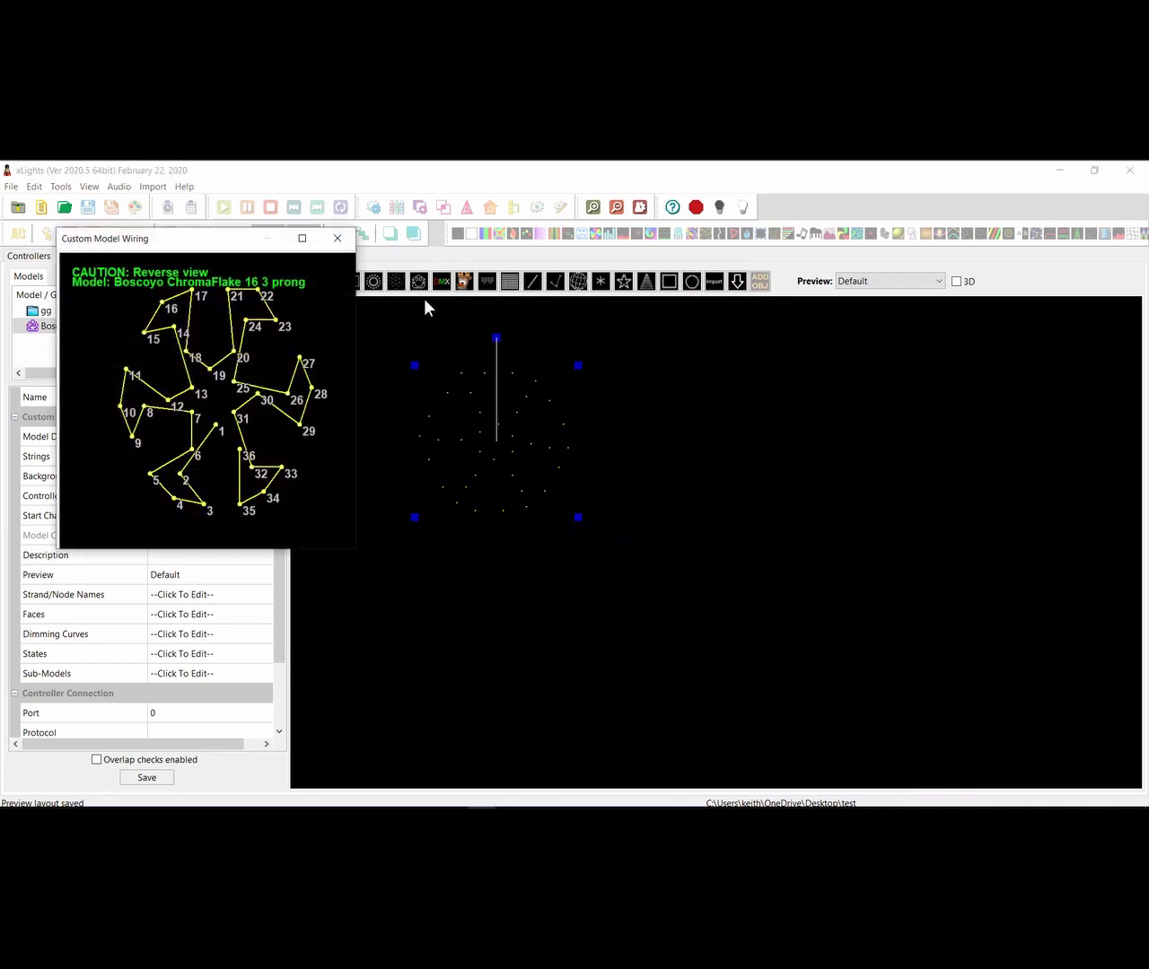
pyautogui.moveTo(247, 254); pyautogui.dragTo(604, 362)
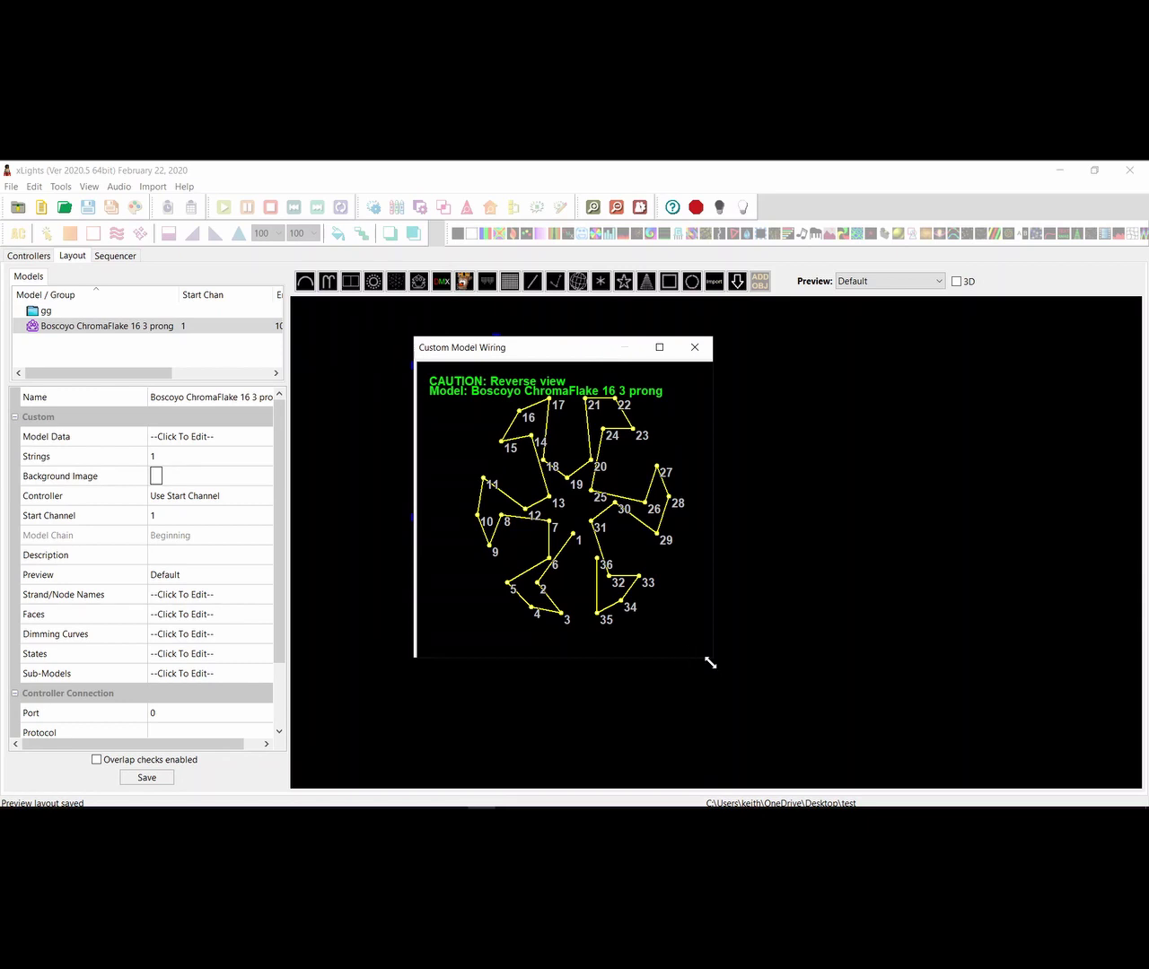
pyautogui.moveTo(711, 659); pyautogui.dragTo(778, 751)
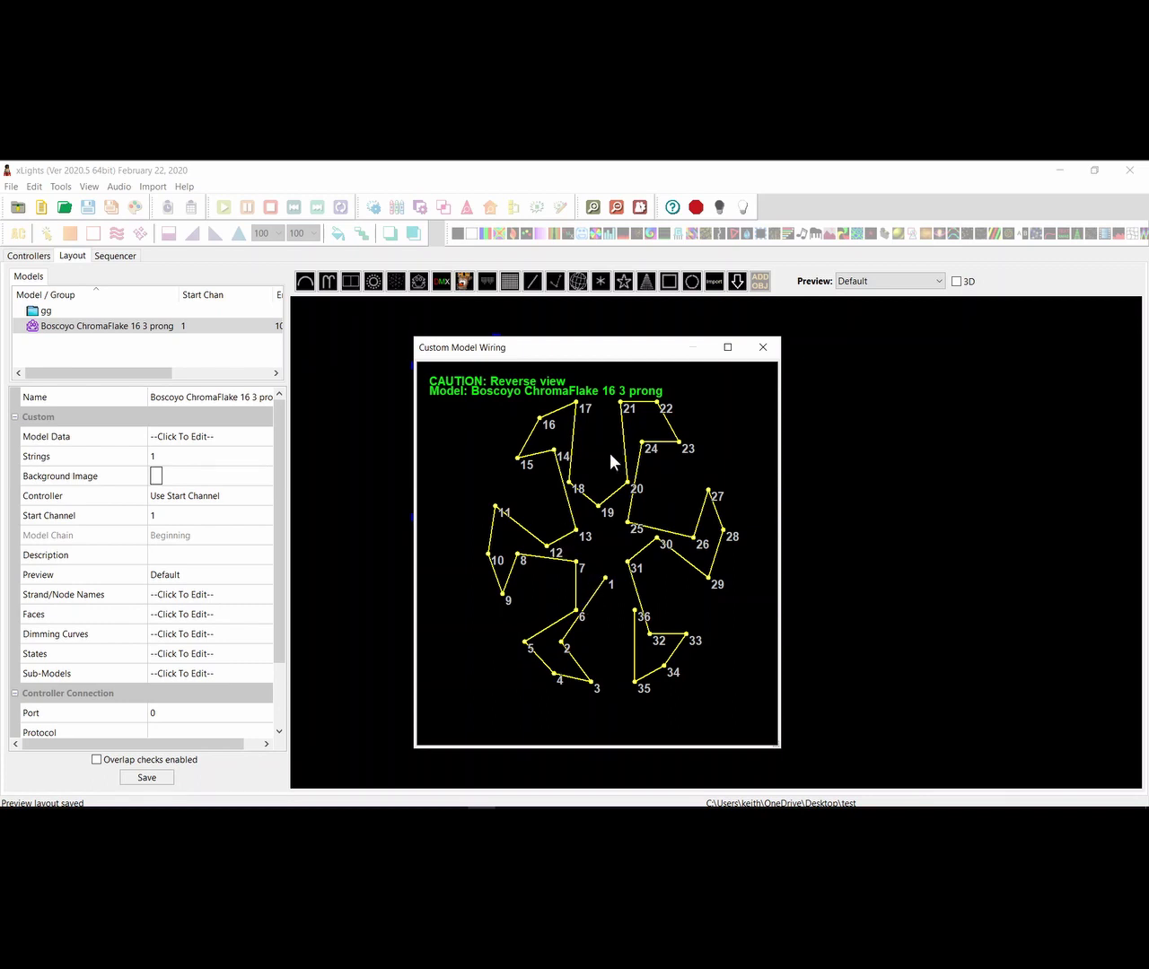
pyautogui.click(763, 347)
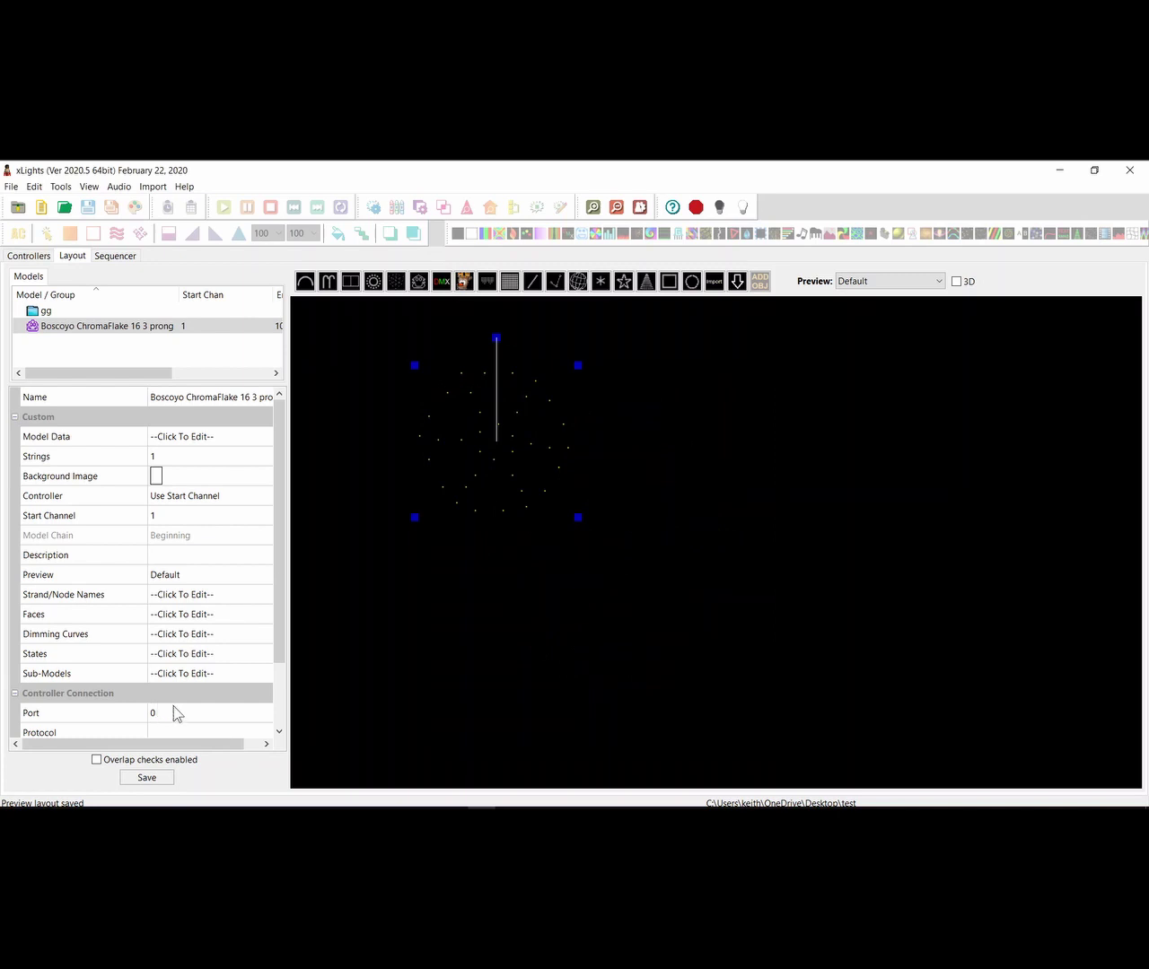
# Open the ChromaFlake model's sub-model editor and add a sub-model named "Old Style Spinner"
pyautogui.click(255, 675)
pyautogui.click(264, 675)
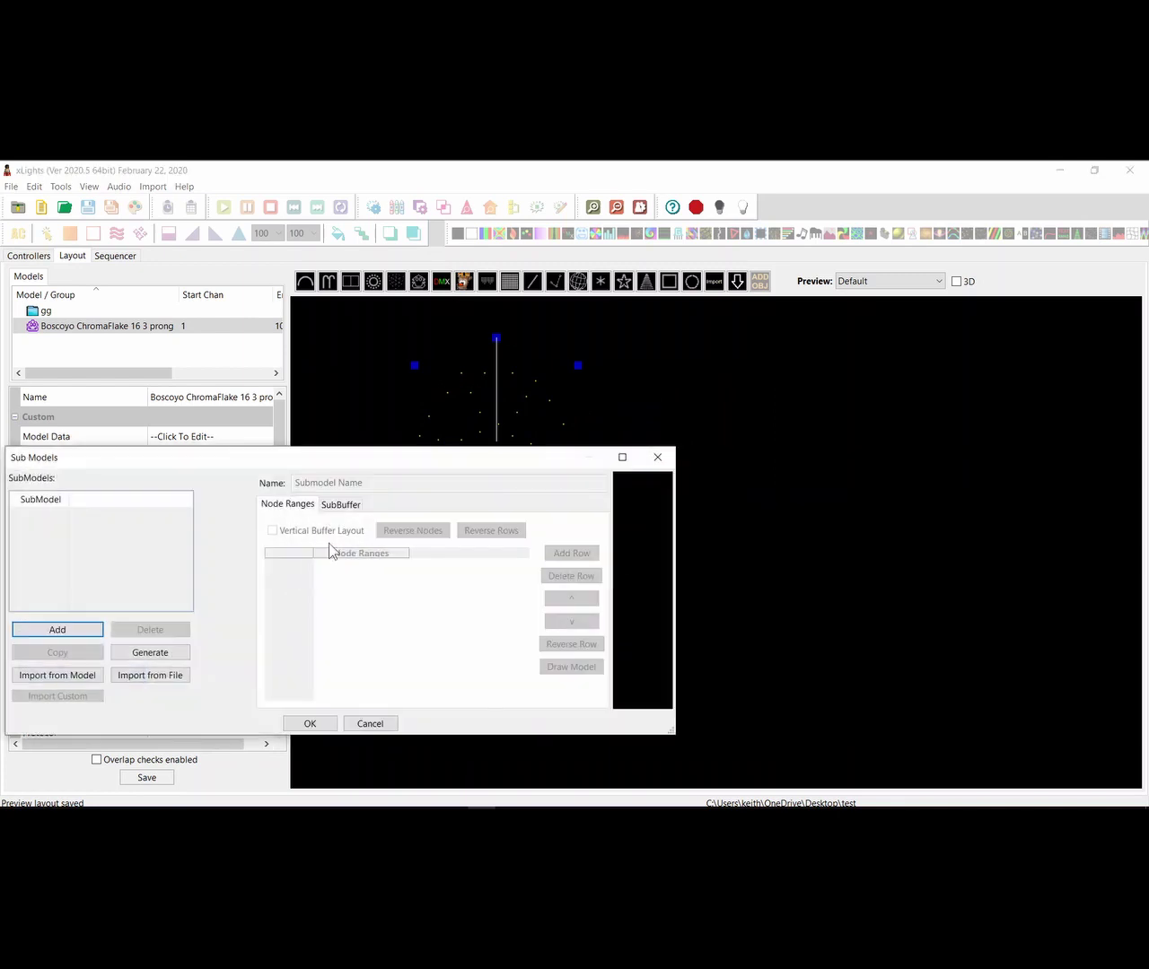
pyautogui.moveTo(355, 462); pyautogui.dragTo(576, 312)
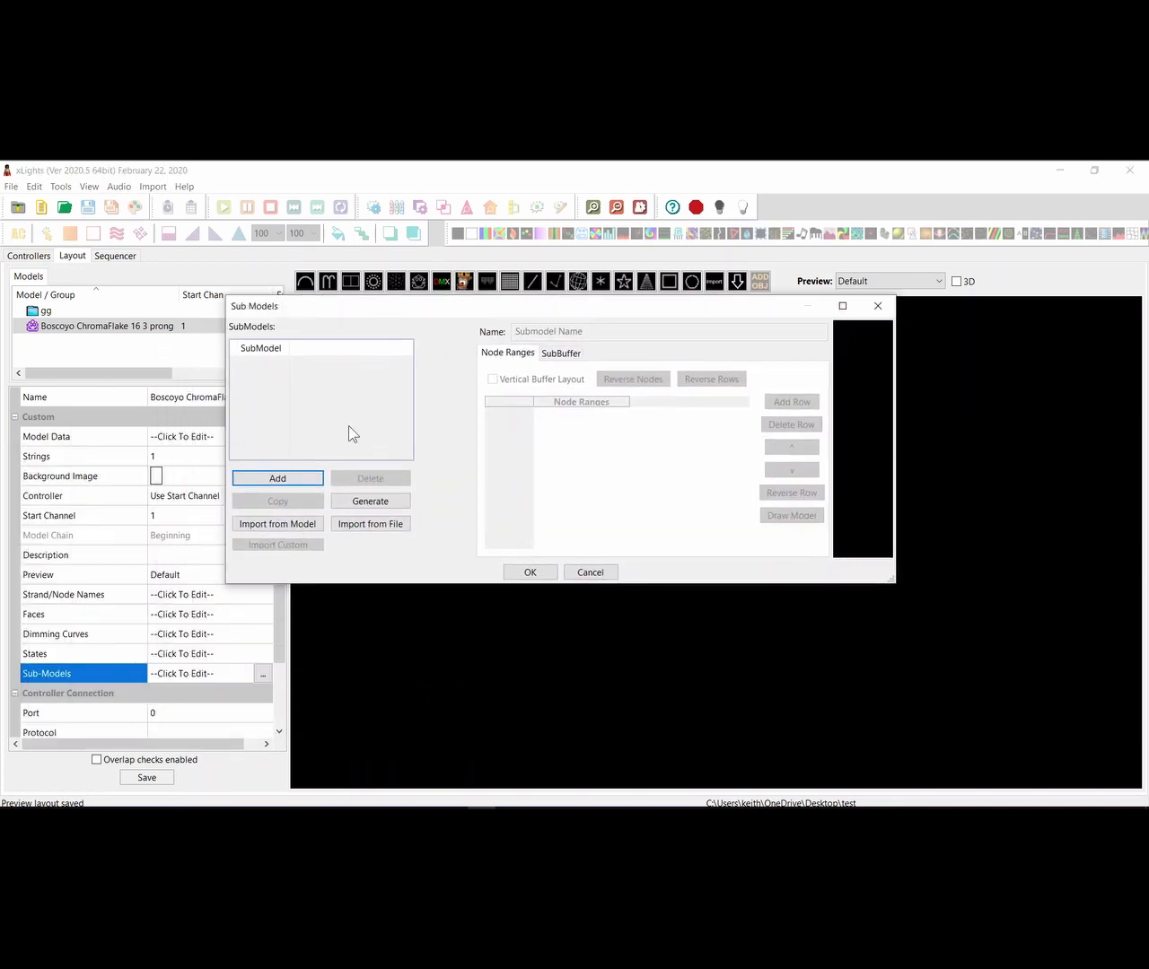
pyautogui.click(278, 478)
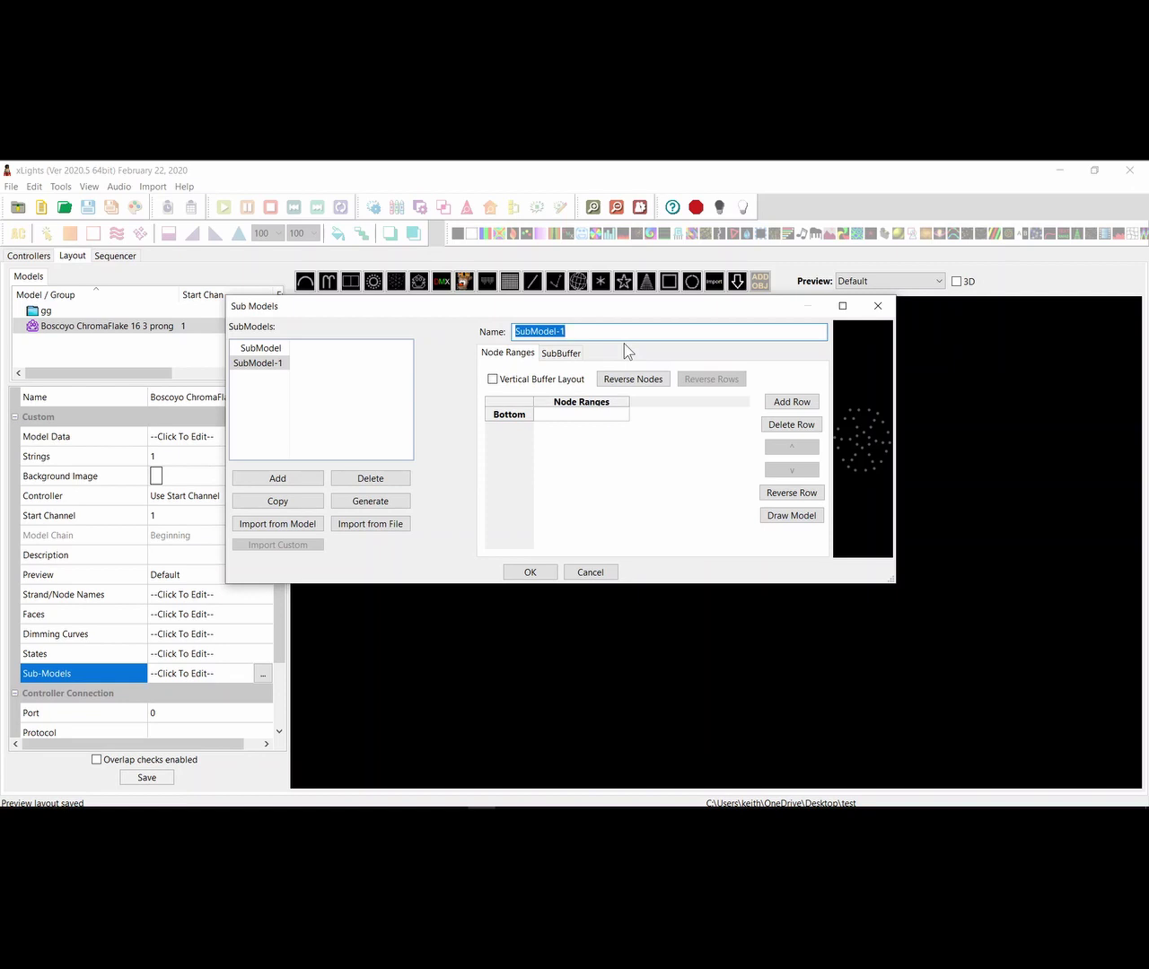
pyautogui.write('Old Style Spinner')
# Add a second sub-model named "New Style Spinner"
pyautogui.click(278, 478)
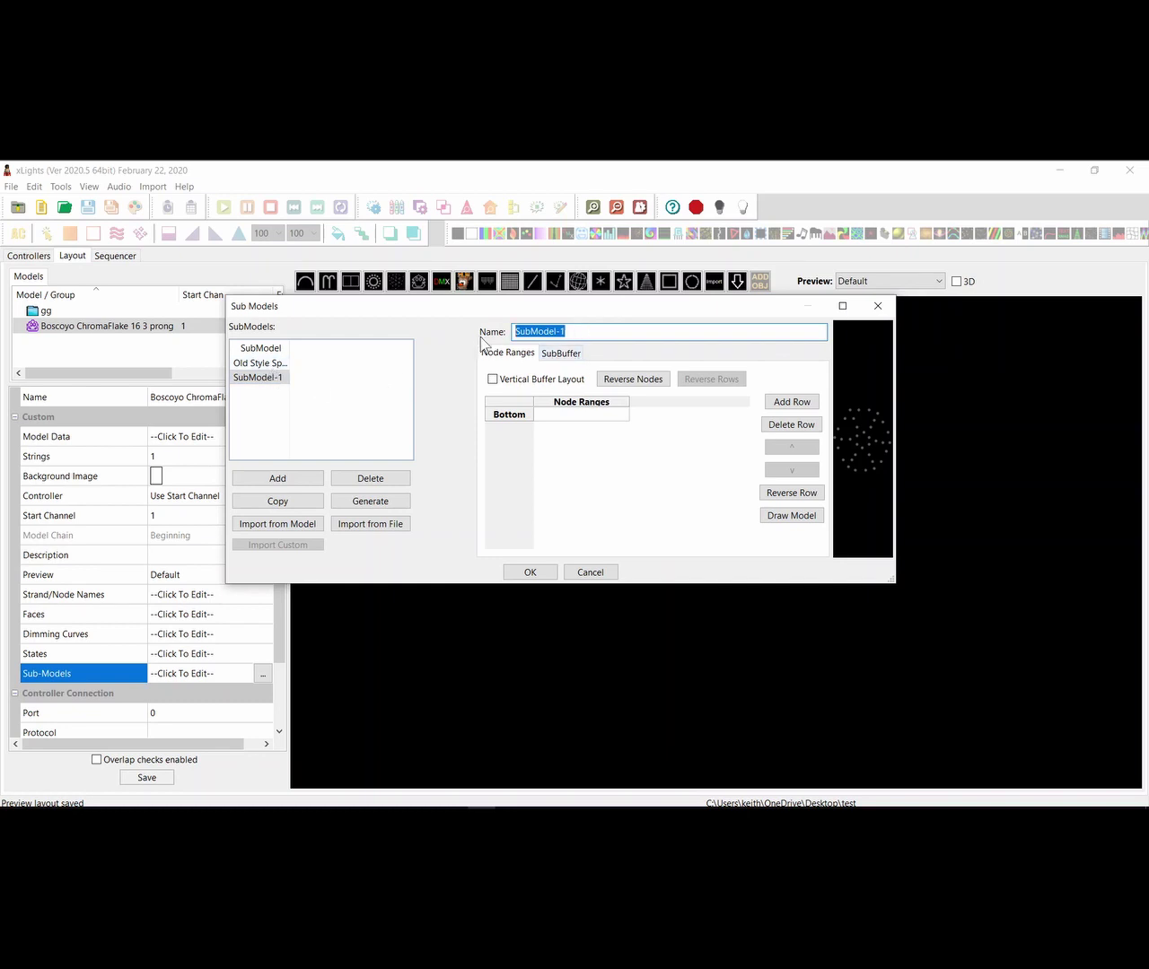
pyautogui.write('New St')
pyautogui.write('yle Spl')
pyautogui.write('inner')
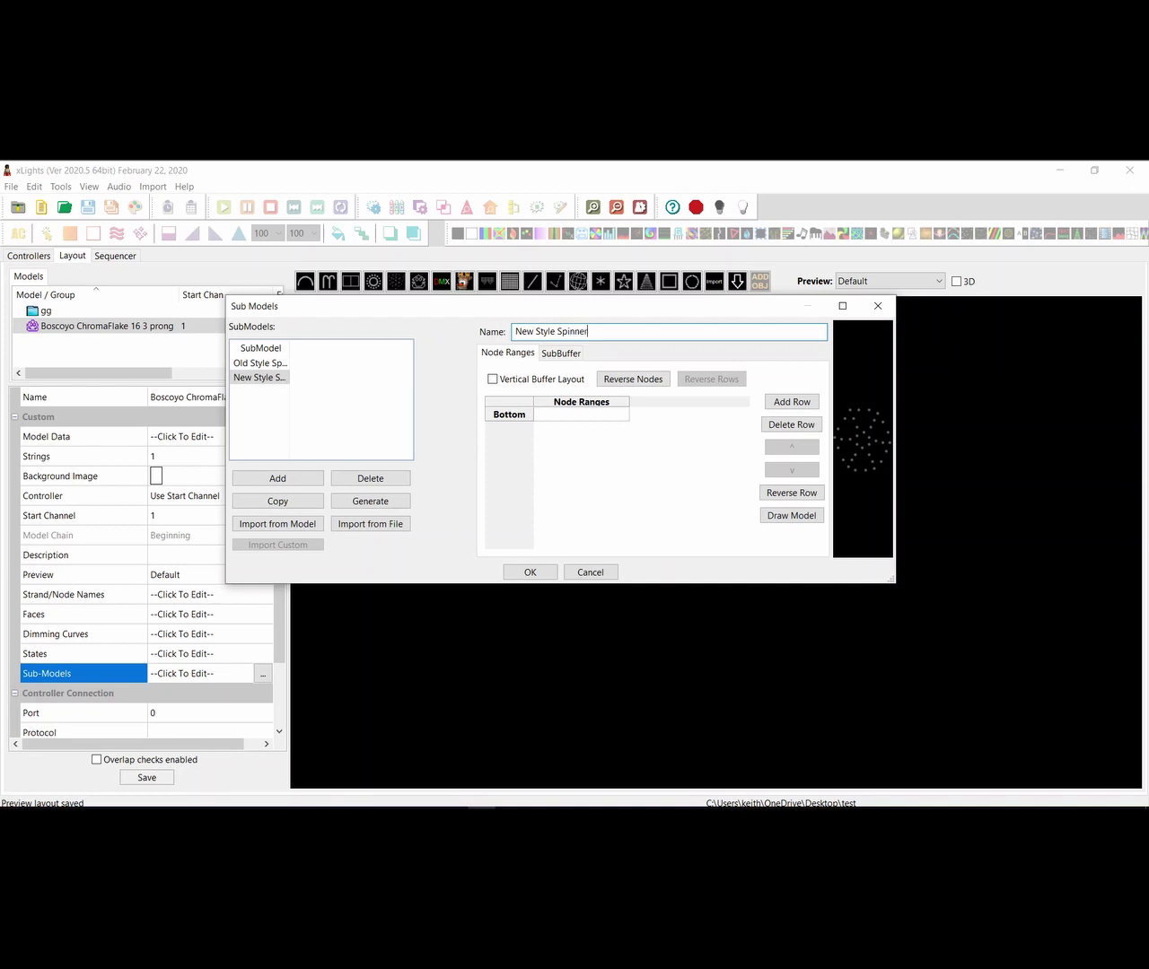
# Start drawing the Old Style Spinner sub-model by selecting nodes 22, 24, 20, 18, 14, 16, 6, 2 and 4 in the maximized node grid
pyautogui.click(278, 364)
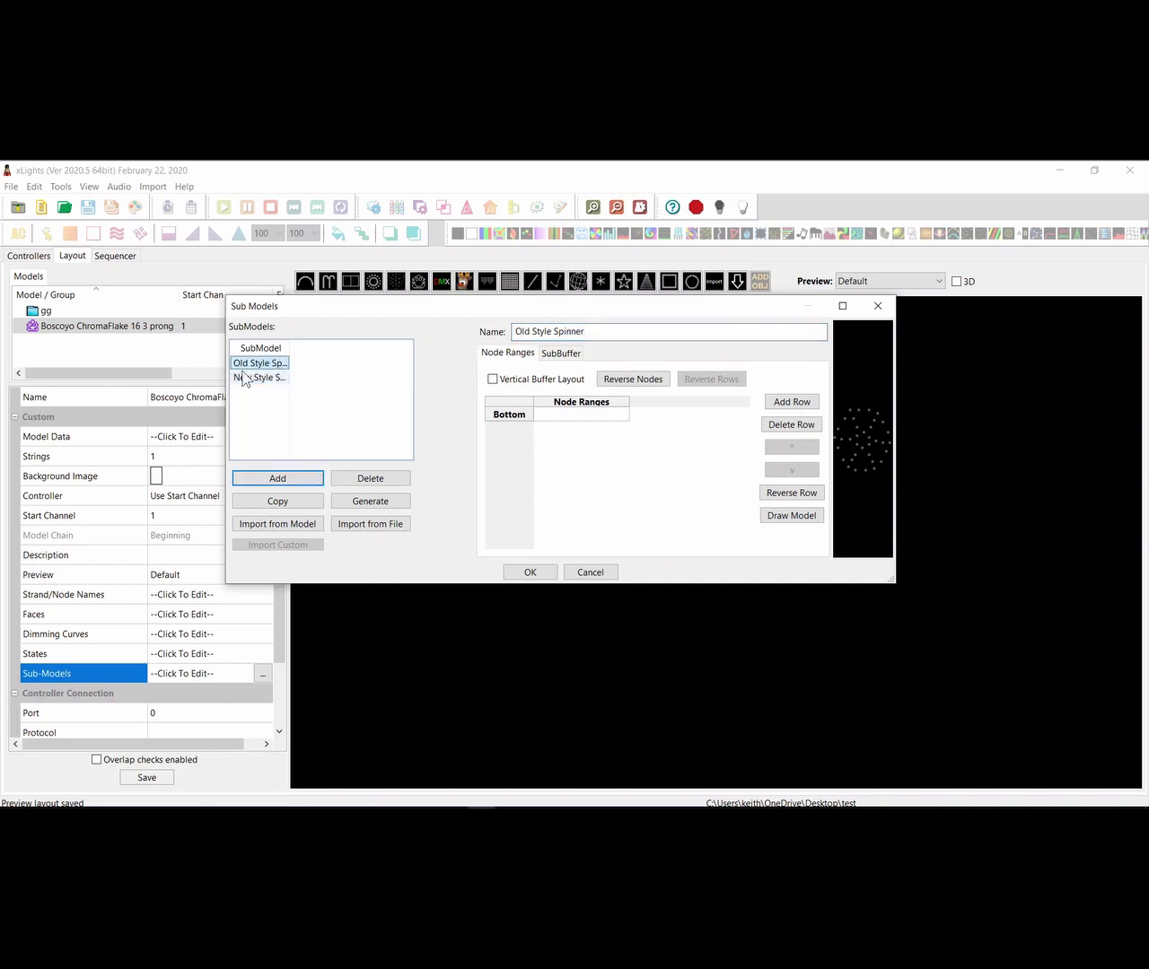
pyautogui.click(790, 518)
pyautogui.click(787, 362)
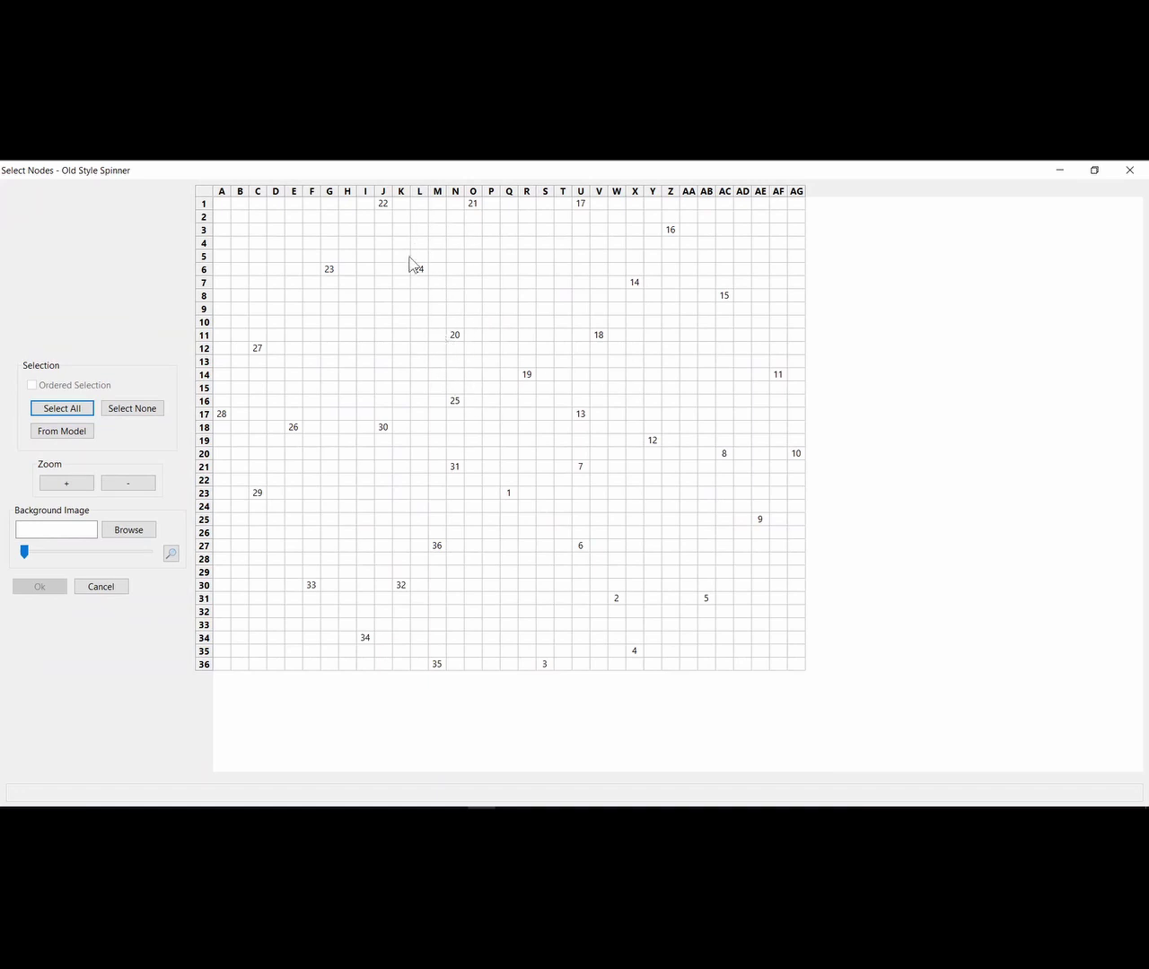
pyautogui.click(383, 205)
pyautogui.click(419, 269)
pyautogui.click(456, 339)
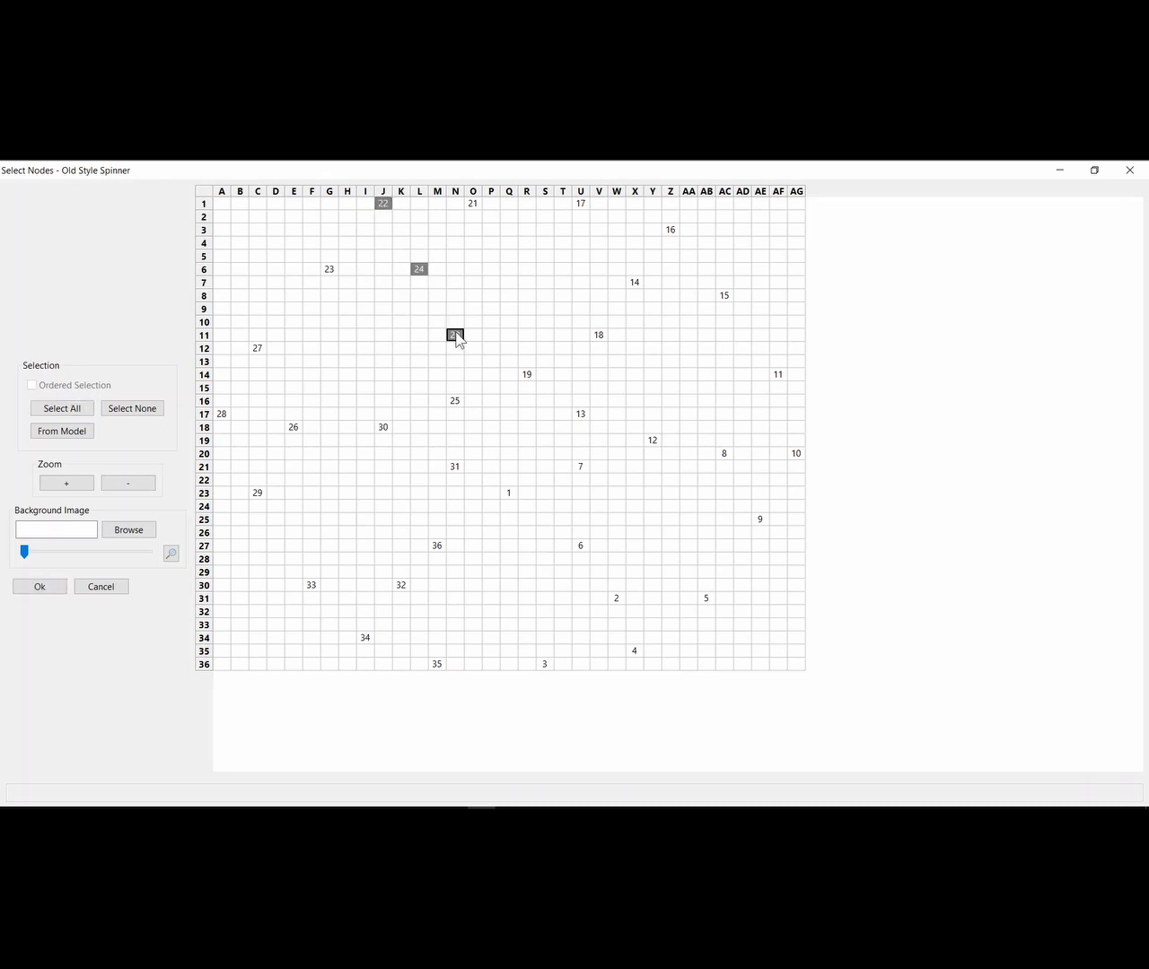
pyautogui.click(602, 337)
pyautogui.click(637, 283)
pyautogui.click(671, 231)
pyautogui.click(576, 546)
pyautogui.click(617, 598)
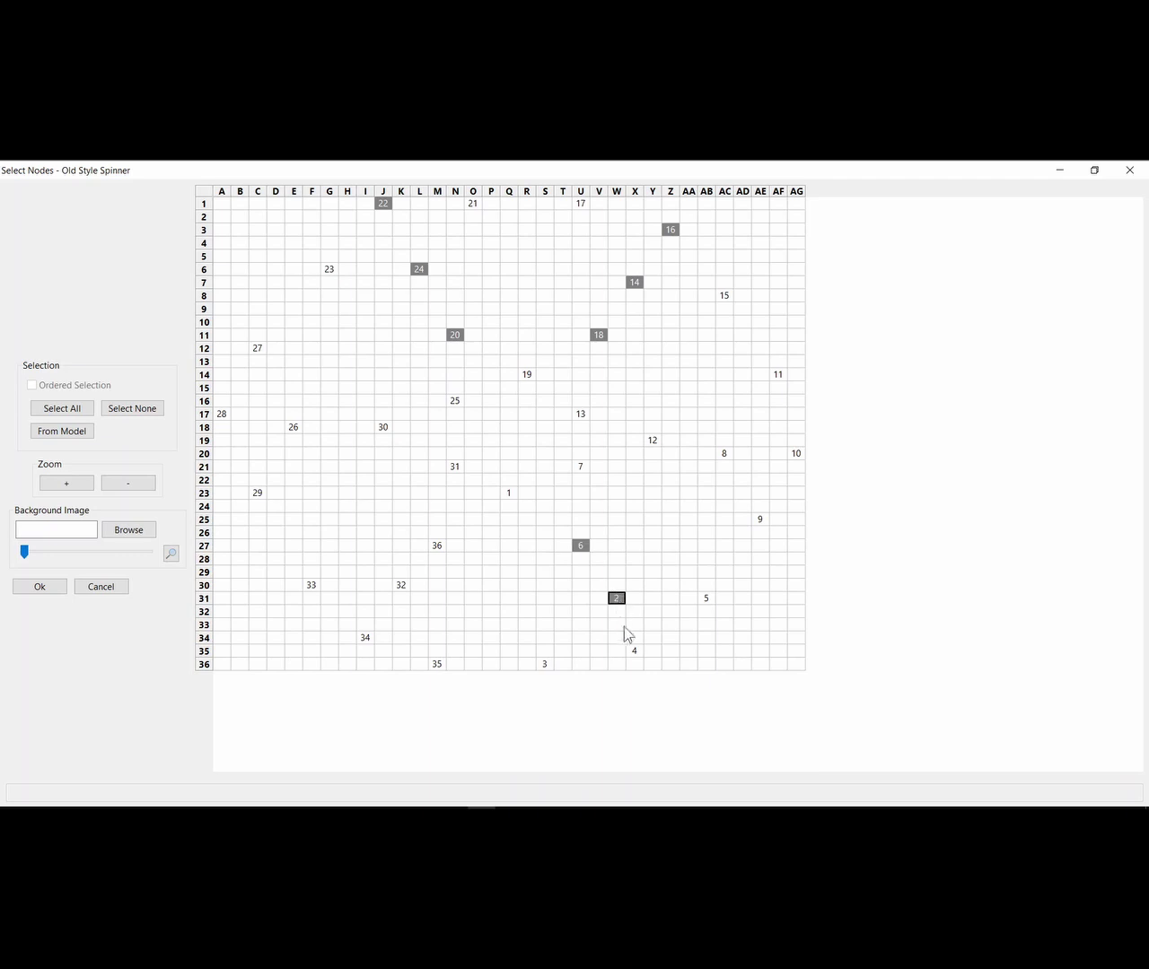
pyautogui.click(634, 651)
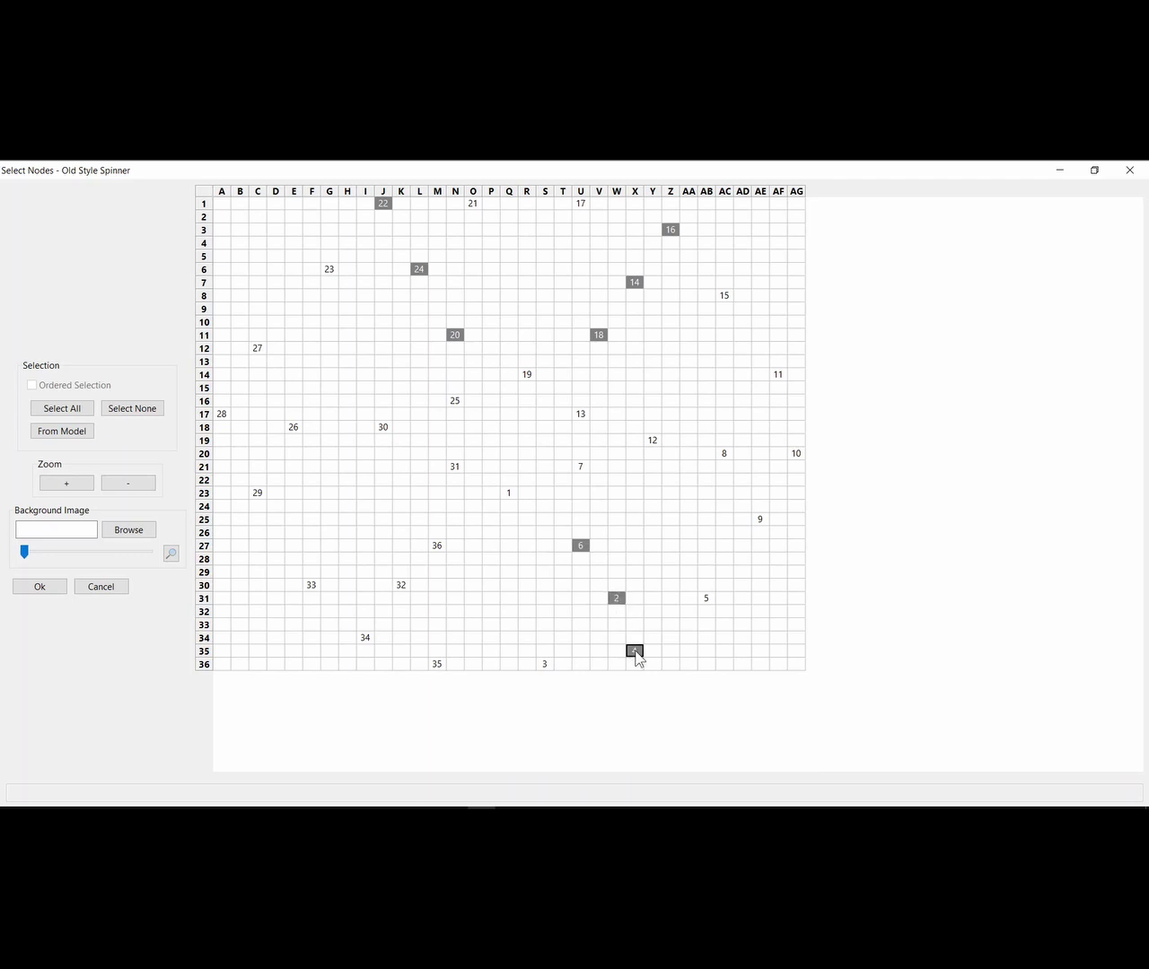
# Add nodes 10, 8, 12, 36, 32, 34, 30, 26 and 28 to the Old Style Spinner selection and accept it
pyautogui.click(796, 454)
pyautogui.click(730, 455)
pyautogui.click(653, 441)
pyautogui.click(439, 546)
pyautogui.click(402, 586)
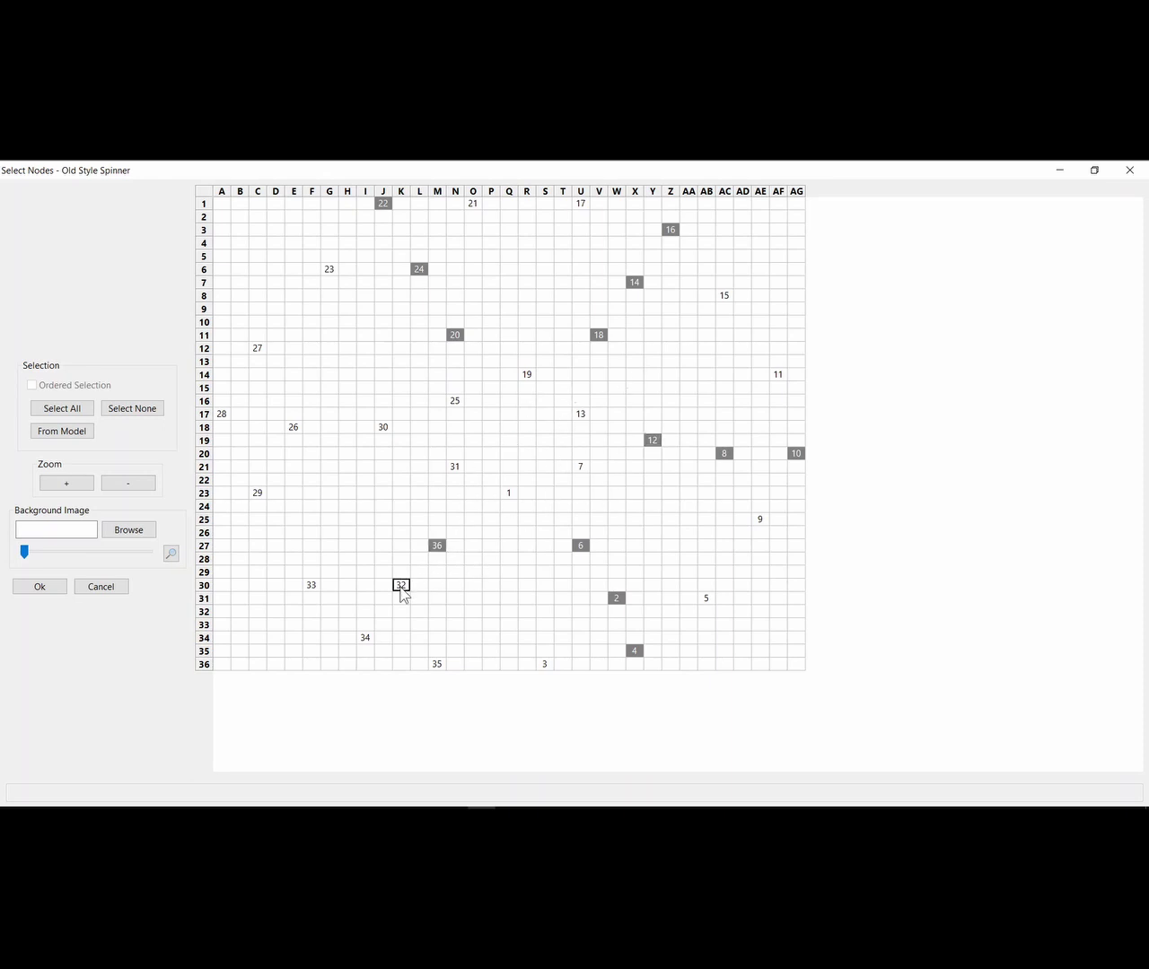
pyautogui.click(365, 638)
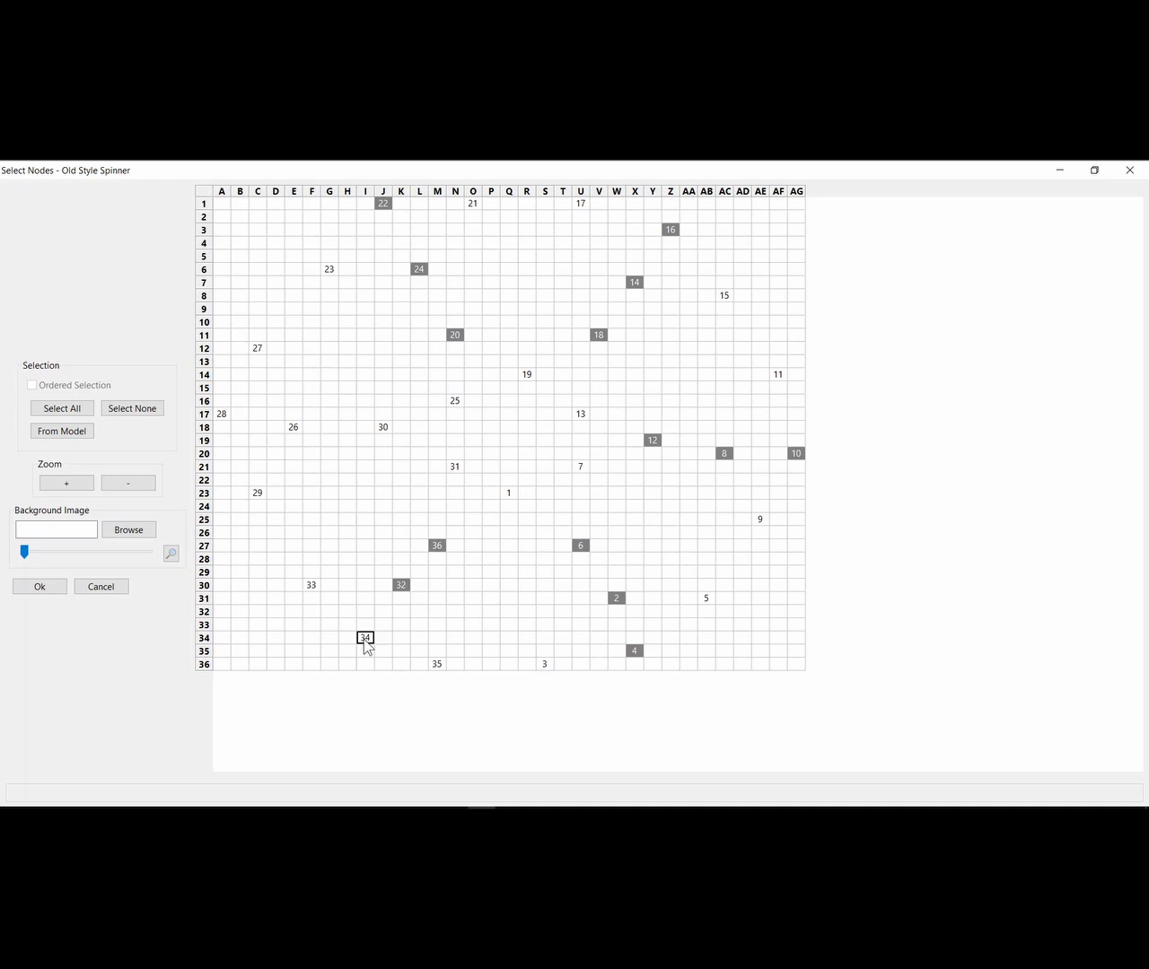
pyautogui.click(384, 429)
pyautogui.click(293, 429)
pyautogui.click(221, 414)
pyautogui.click(54, 589)
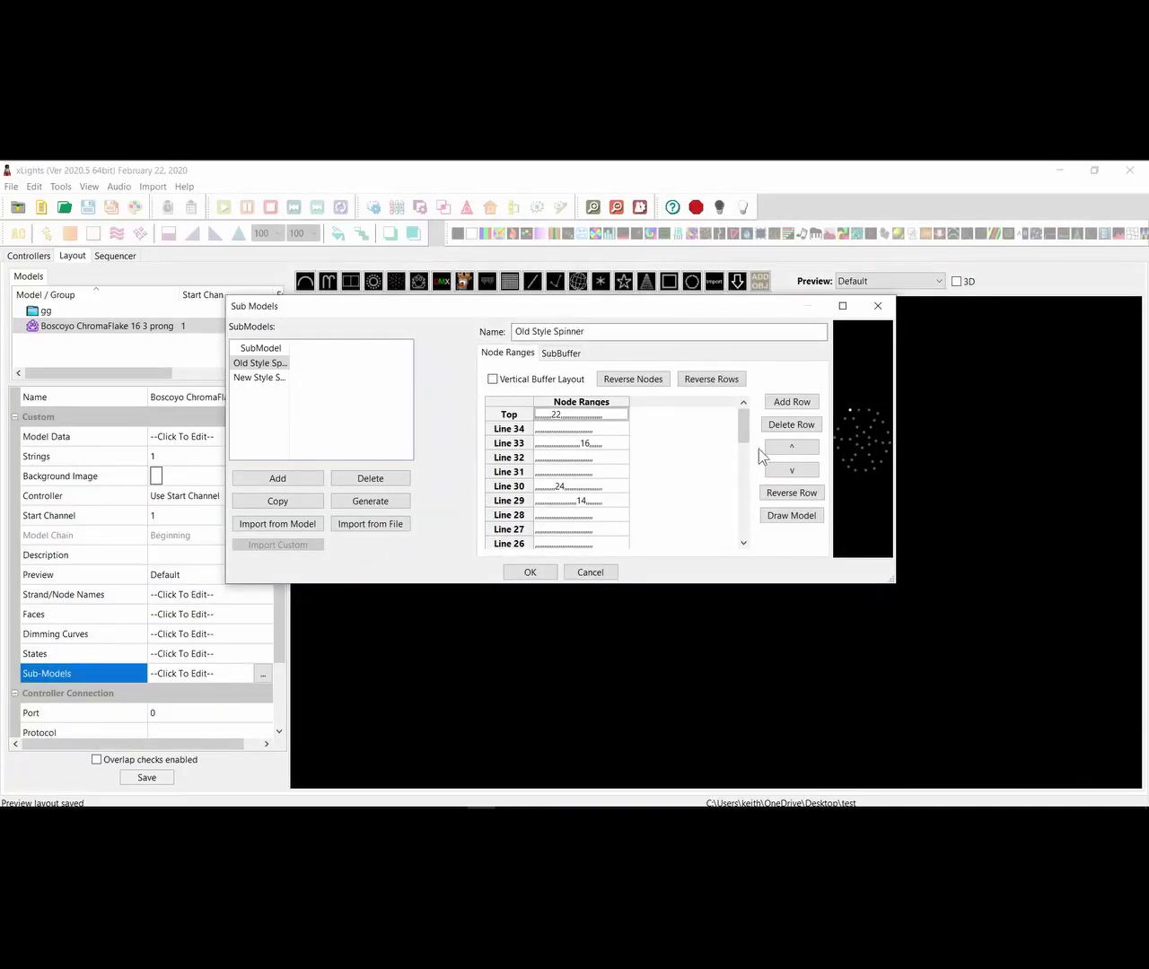
pyautogui.moveTo(745, 431)
pyautogui.mouseDown()
pyautogui.moveTo(745, 530)
pyautogui.moveTo(741, 420)
pyautogui.mouseUp()
# Add five more node range rows to the New Style Spinner sub-model
pyautogui.click(265, 381)
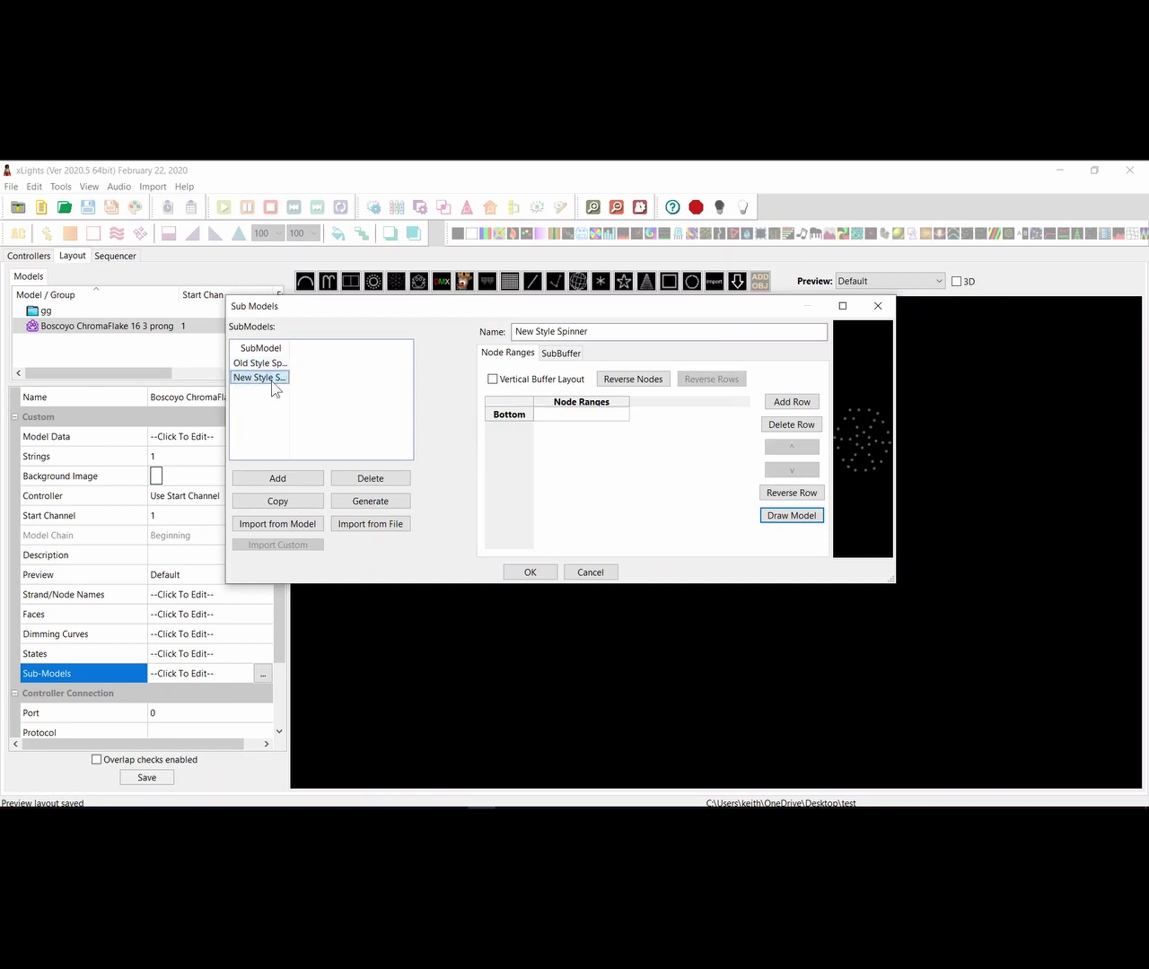
pyautogui.click(564, 414)
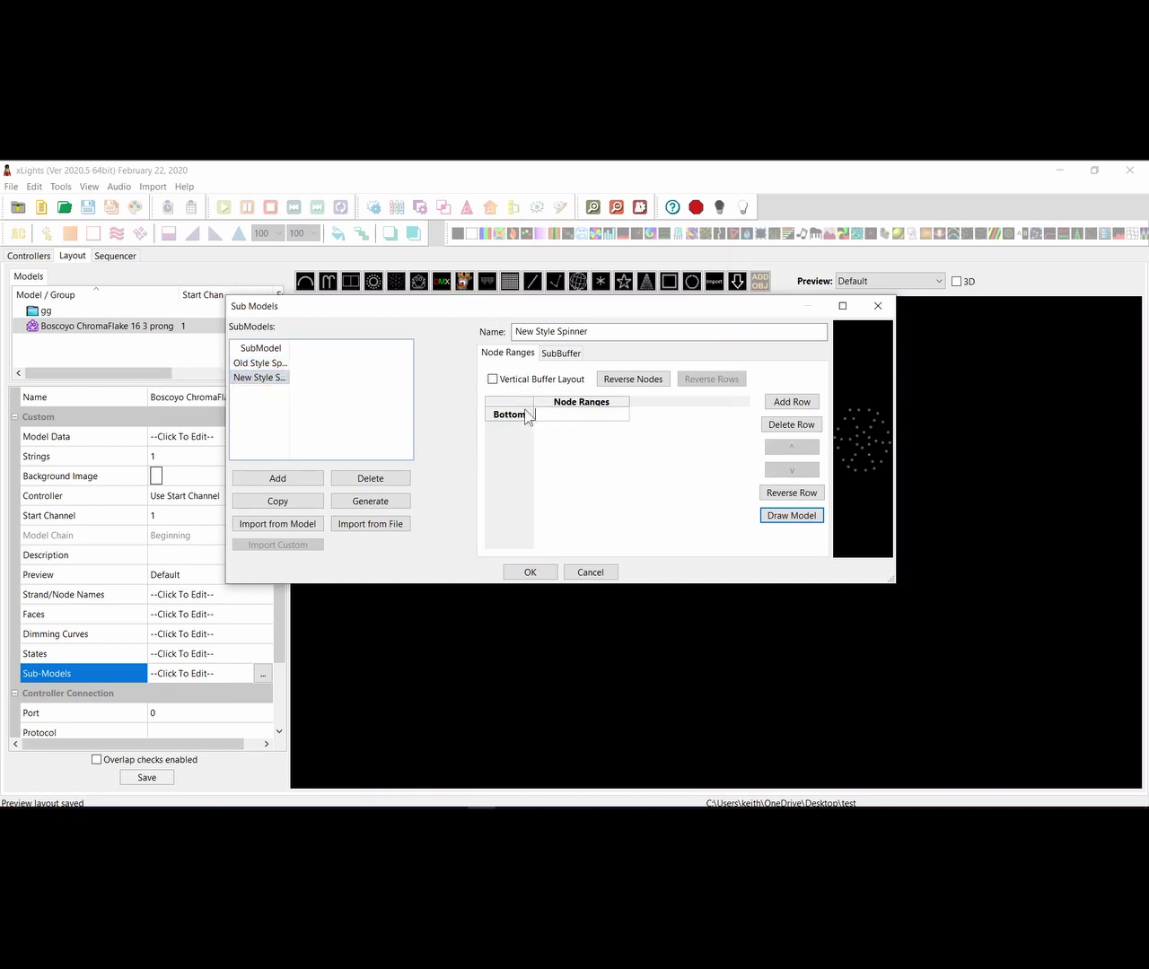
pyautogui.click(793, 400)
pyautogui.click(793, 400)
pyautogui.click(793, 401)
pyautogui.click(794, 400)
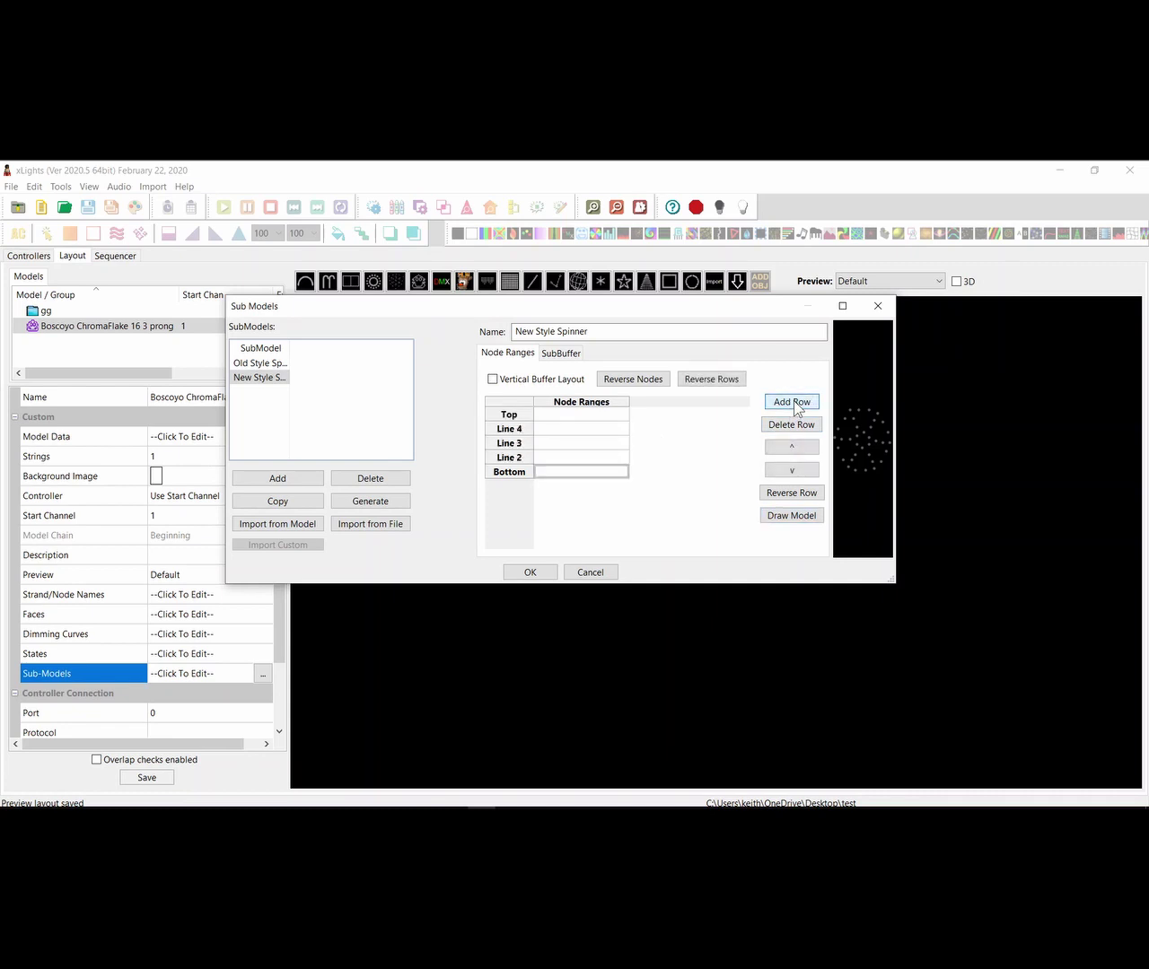
pyautogui.click(794, 400)
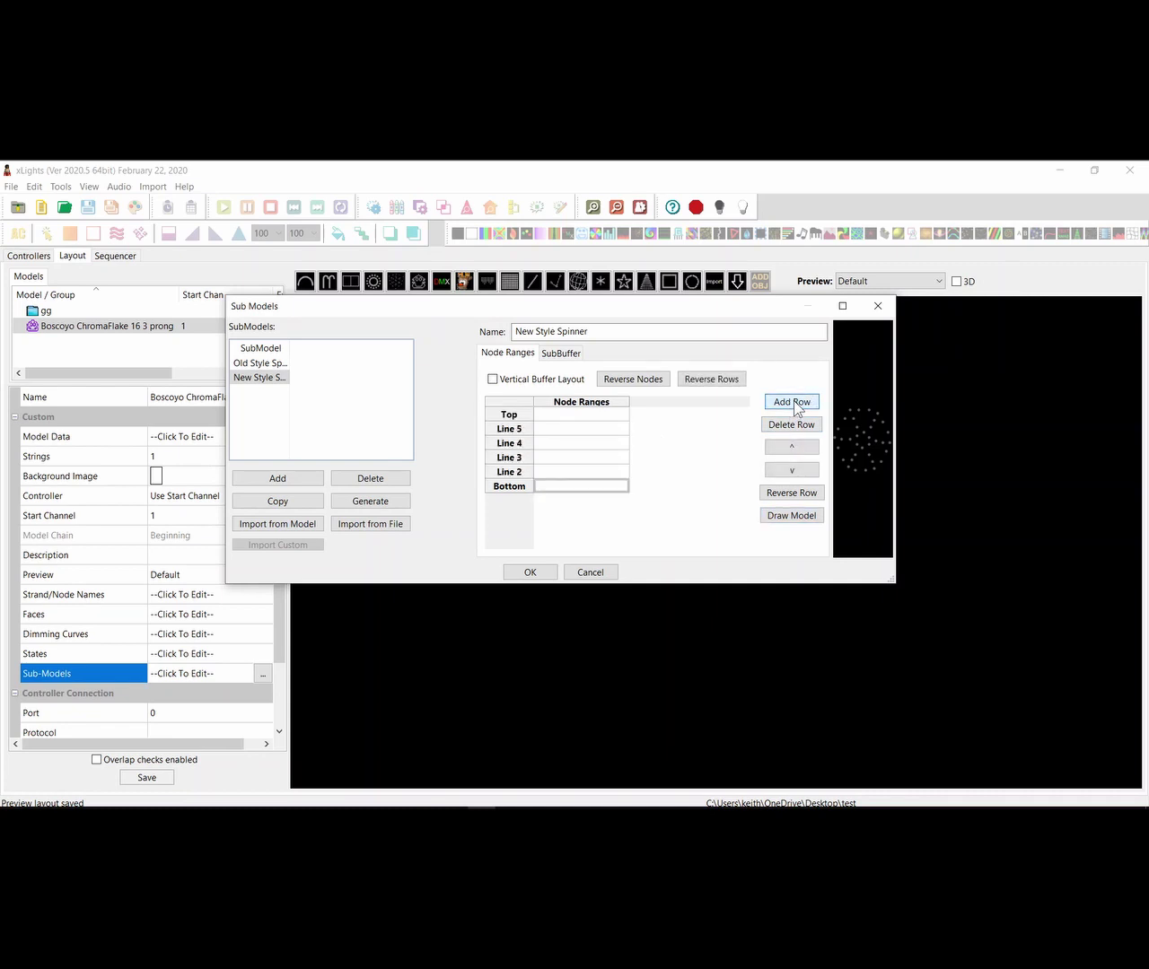
# Assign nodes 36, 32 and 34, in that order, to the Bottom row of New Style Spinner
pyautogui.click(552, 486)
pyautogui.doubleClick(534, 486)
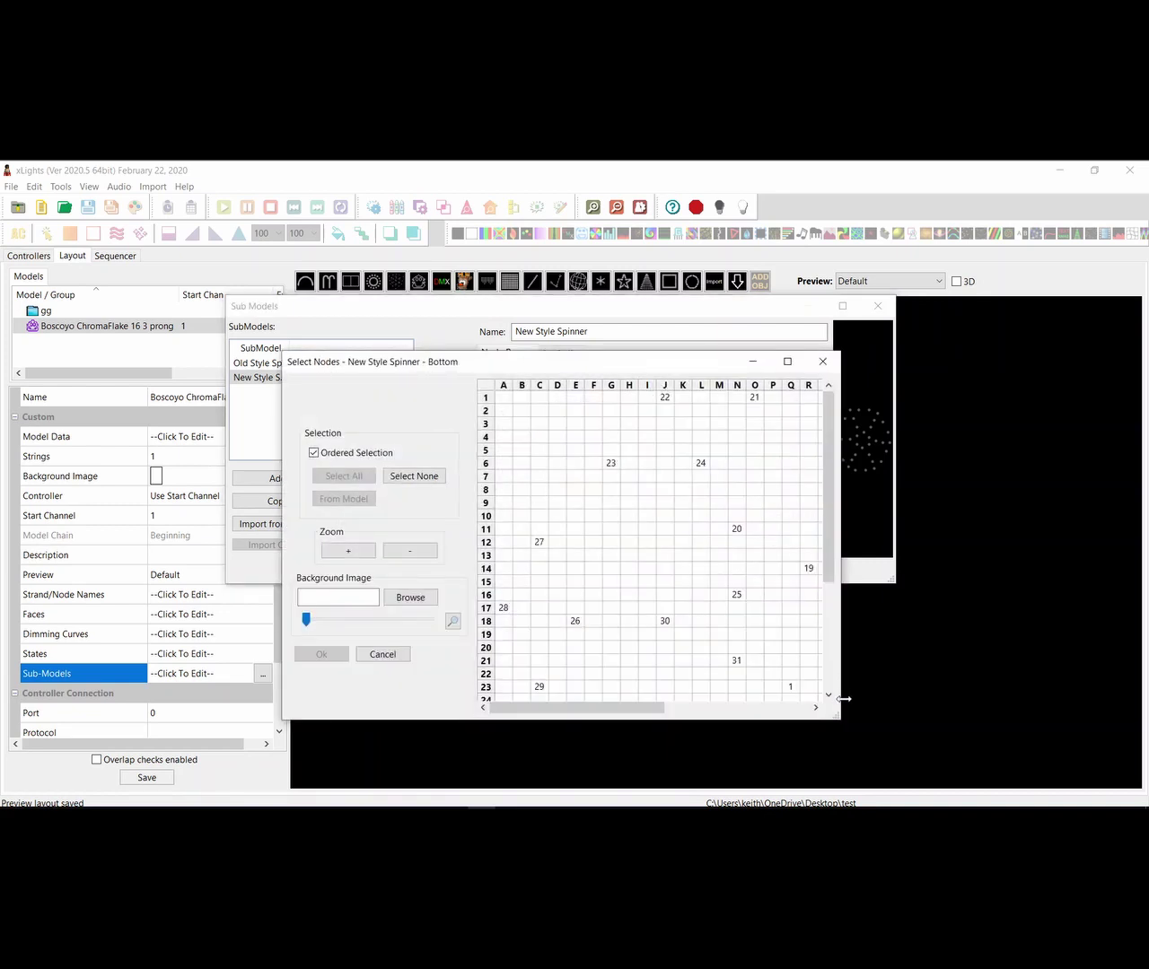
pyautogui.moveTo(843, 698); pyautogui.dragTo(1031, 770)
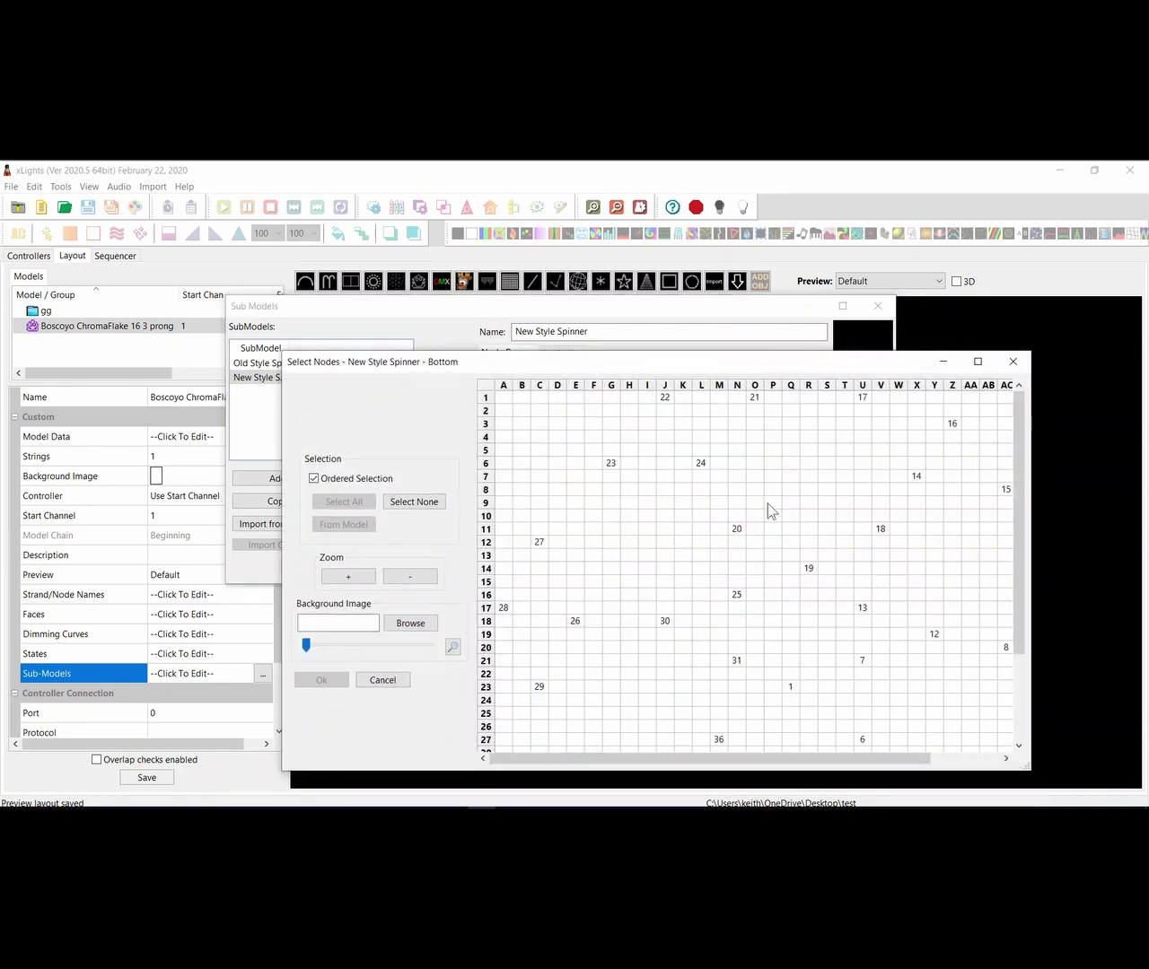
pyautogui.moveTo(281, 352); pyautogui.dragTo(204, 189)
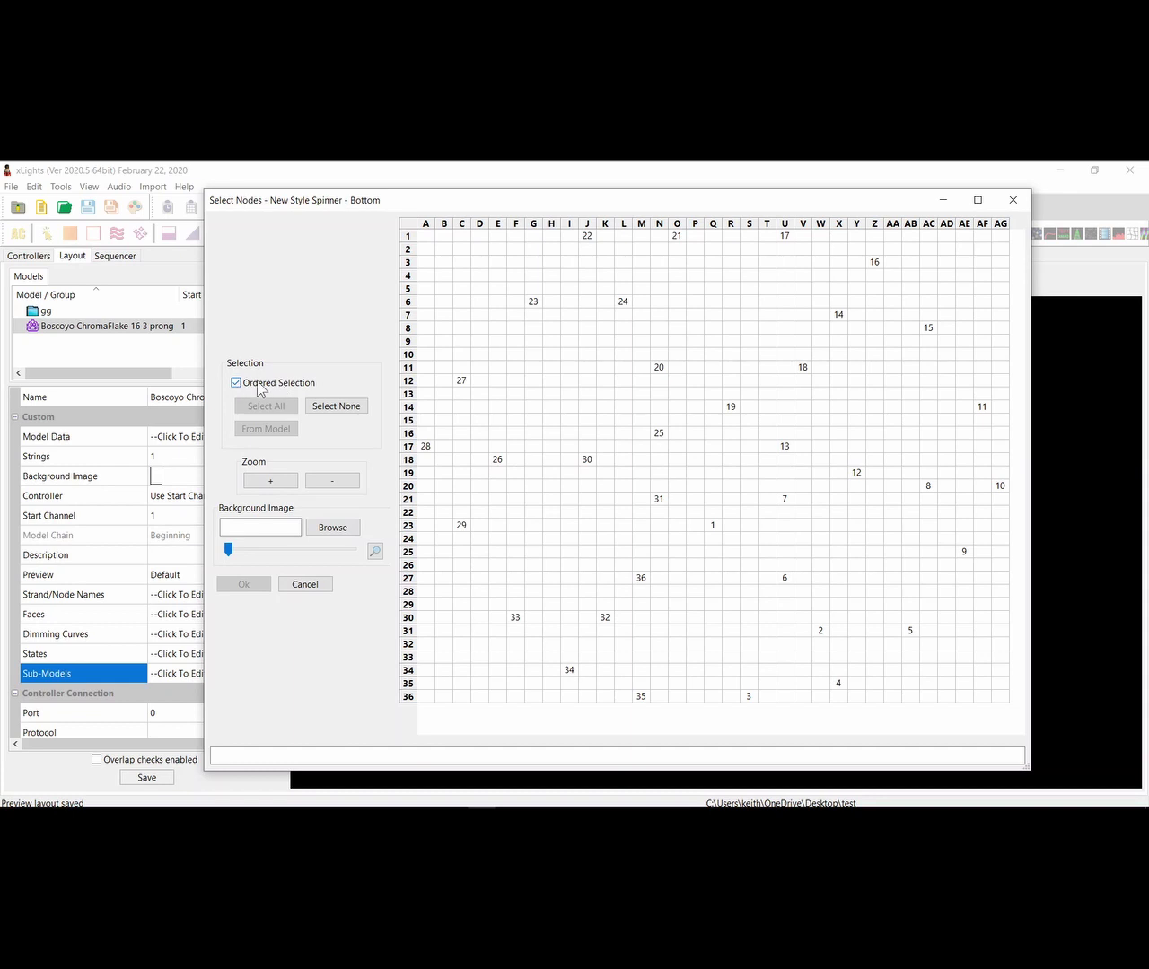
pyautogui.click(642, 584)
pyautogui.click(609, 621)
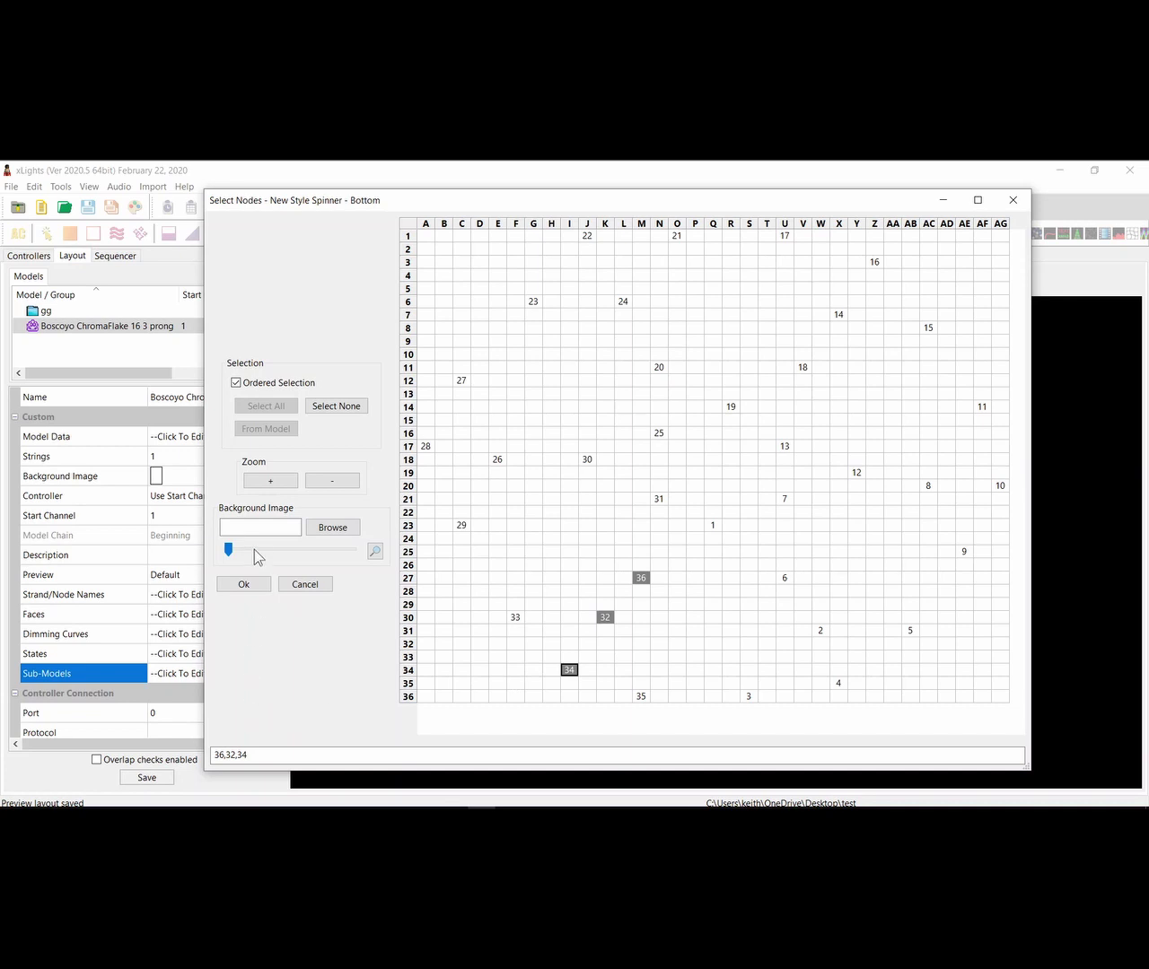
pyautogui.click(245, 585)
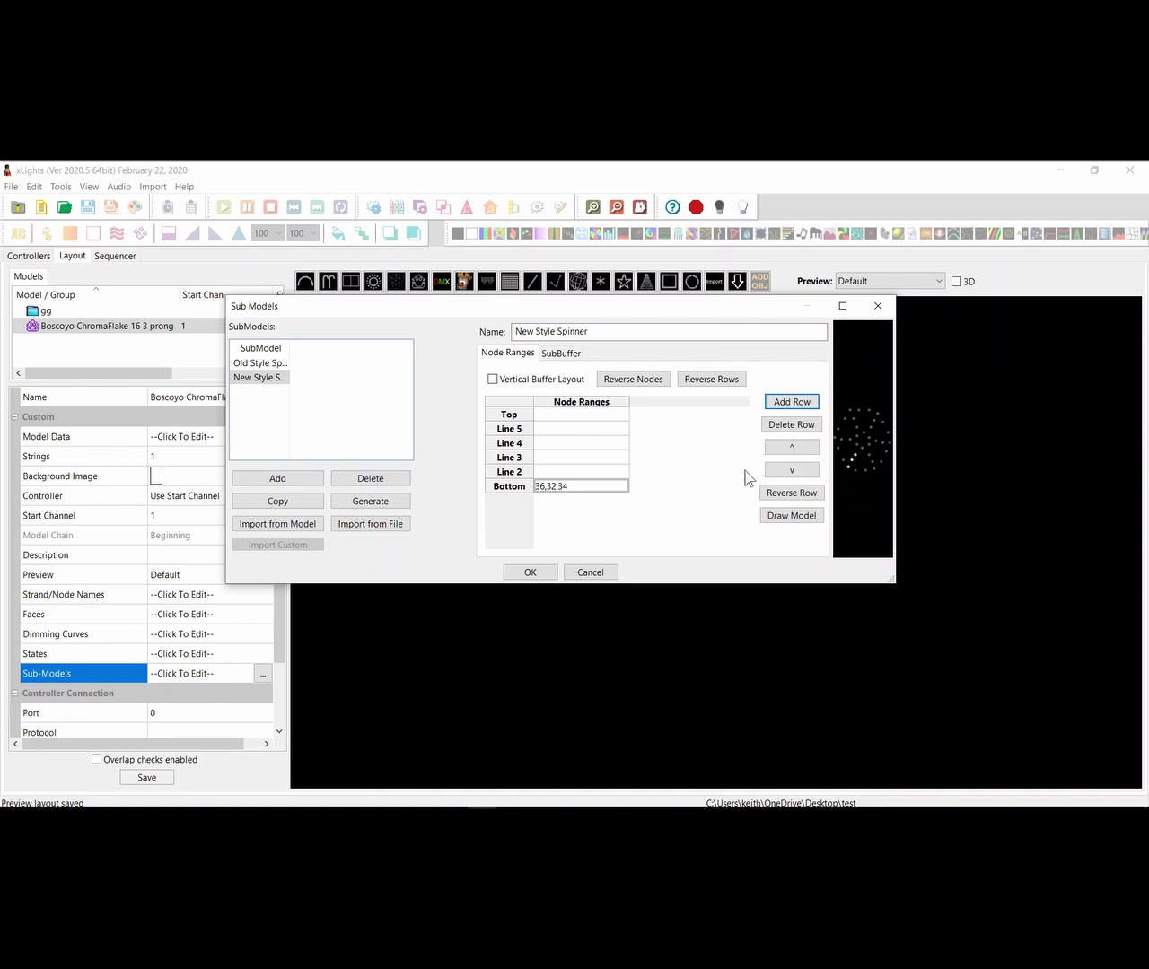
# Assign nodes 30, 26 and 28, in that order, to Line 2 of New Style Spinner
pyautogui.doubleClick(536, 472)
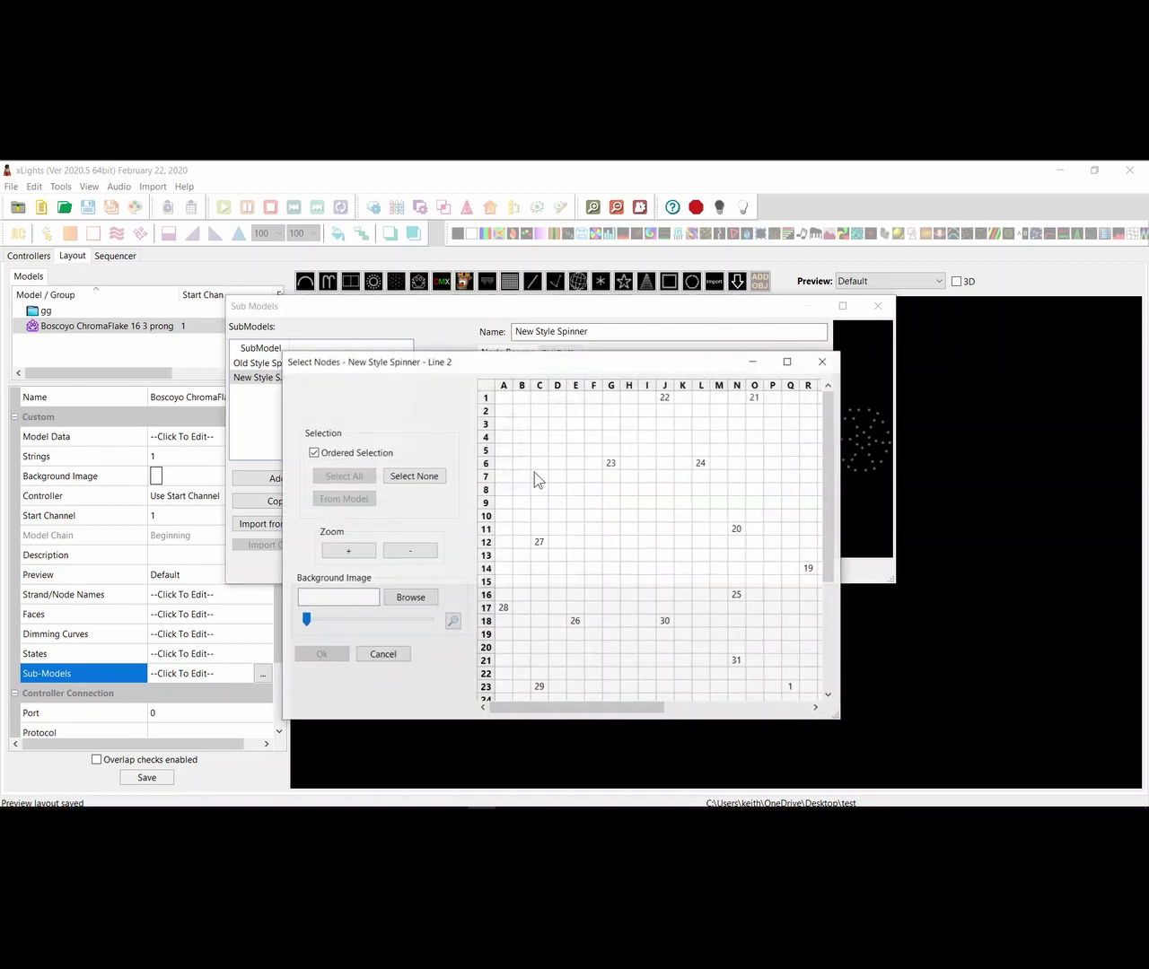
pyautogui.click(787, 361)
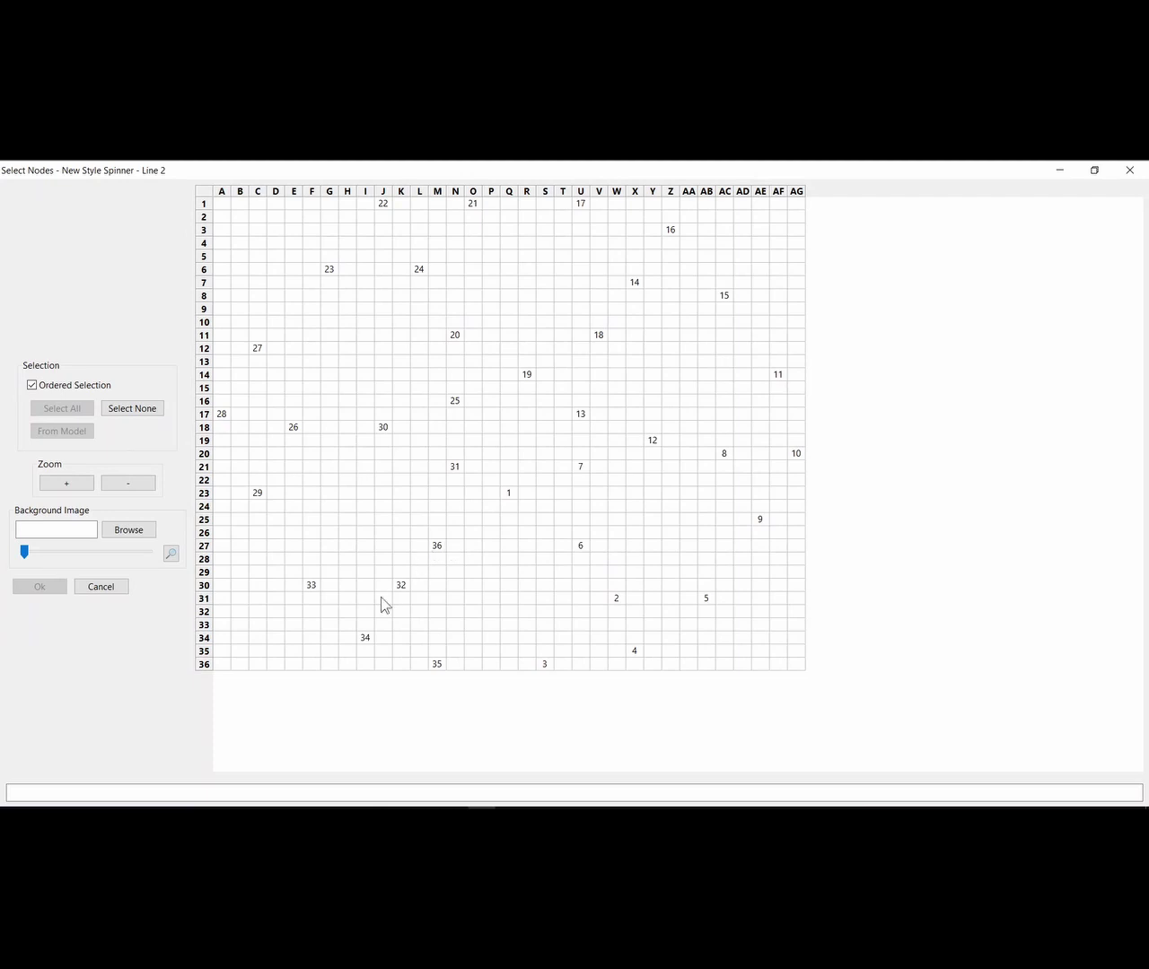
pyautogui.click(384, 427)
pyautogui.click(293, 427)
pyautogui.click(222, 414)
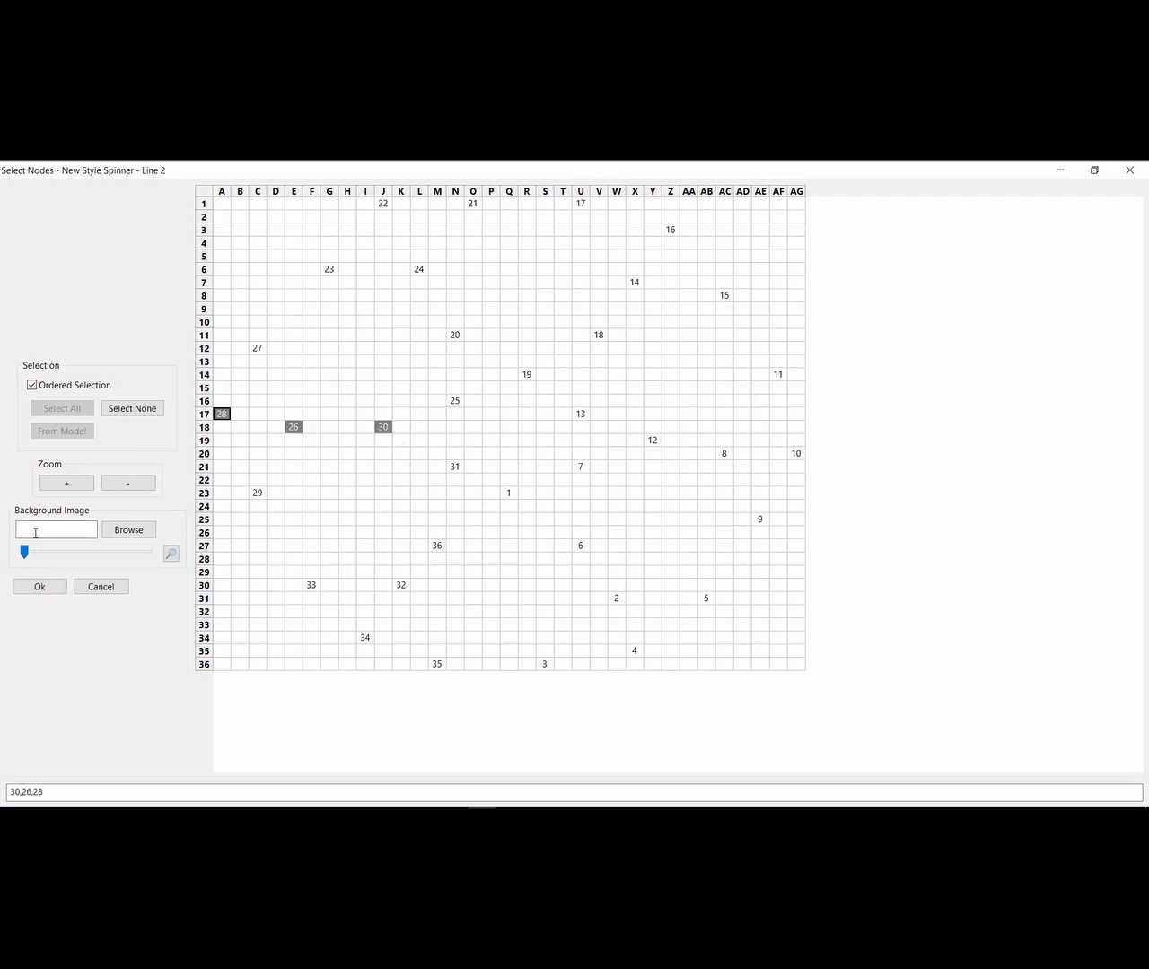
pyautogui.click(42, 587)
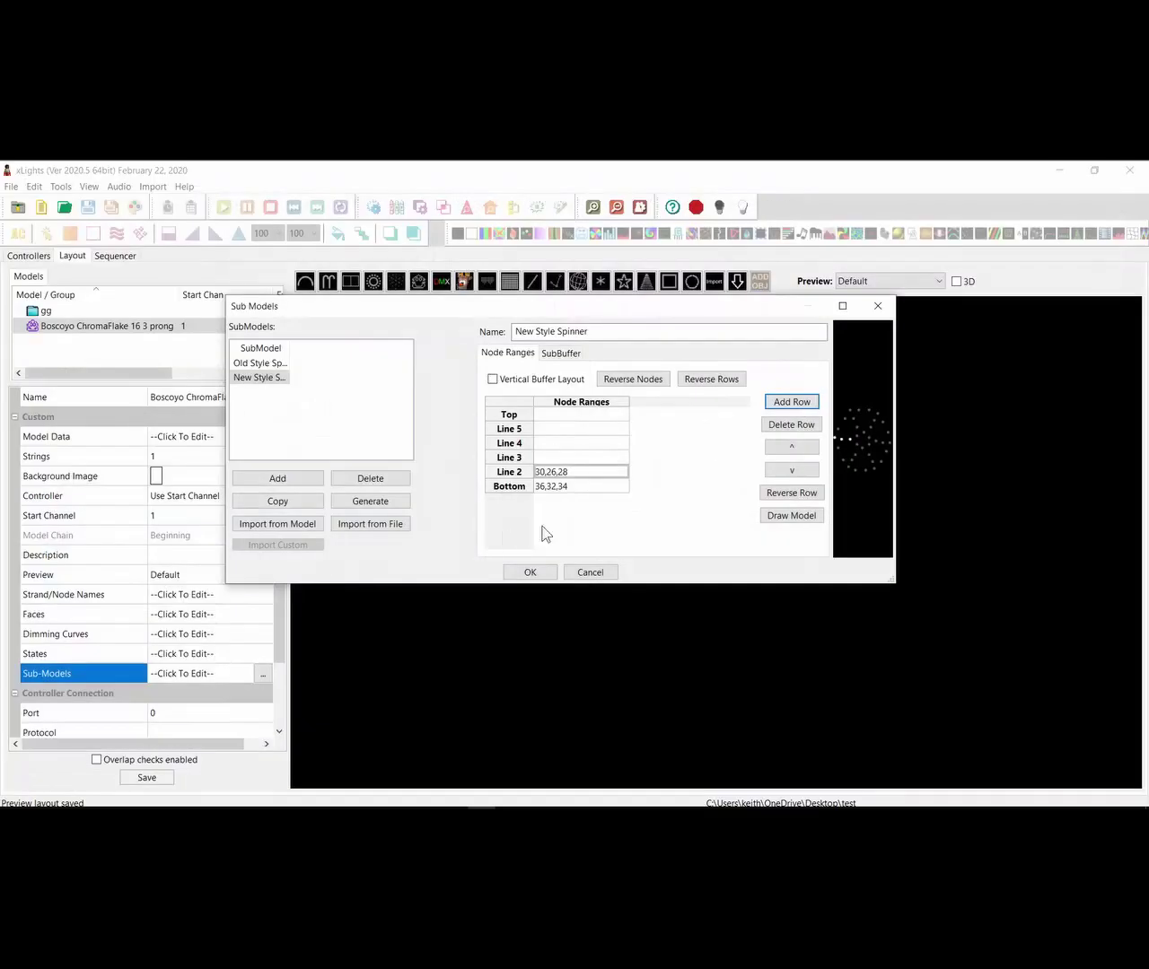
# Assign nodes 20, 24 and 22, in that order, to Line 3 of New Style Spinner
pyautogui.doubleClick(536, 458)
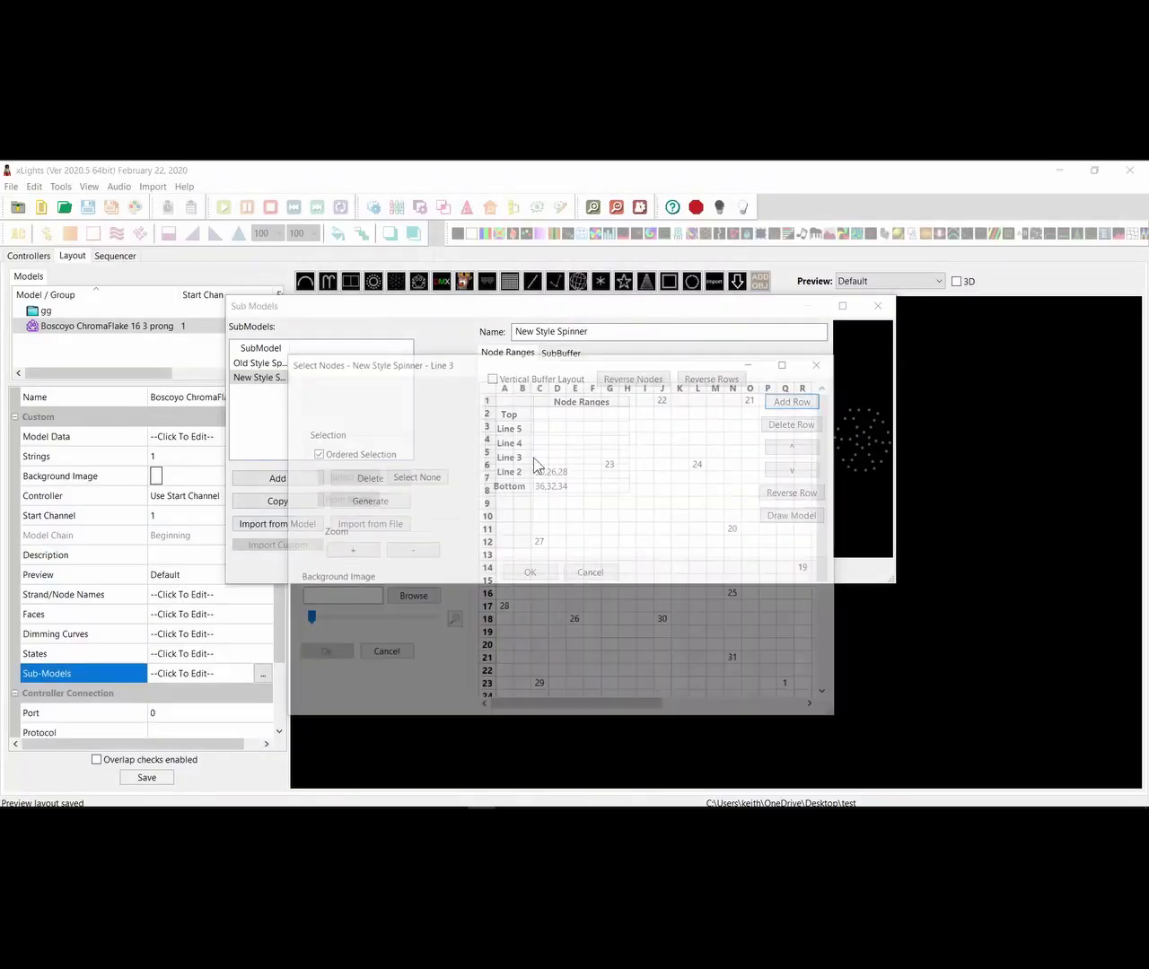
pyautogui.click(788, 362)
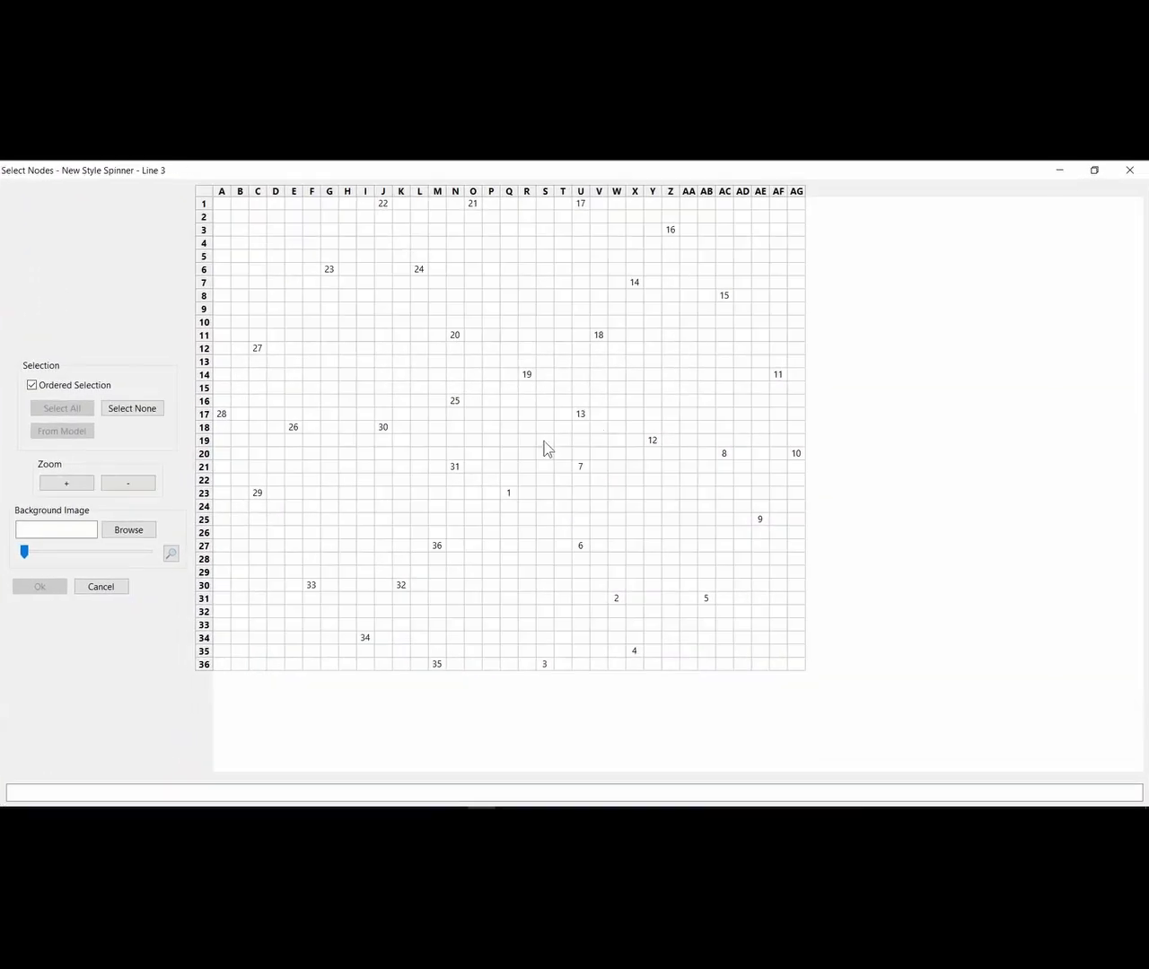
pyautogui.click(457, 337)
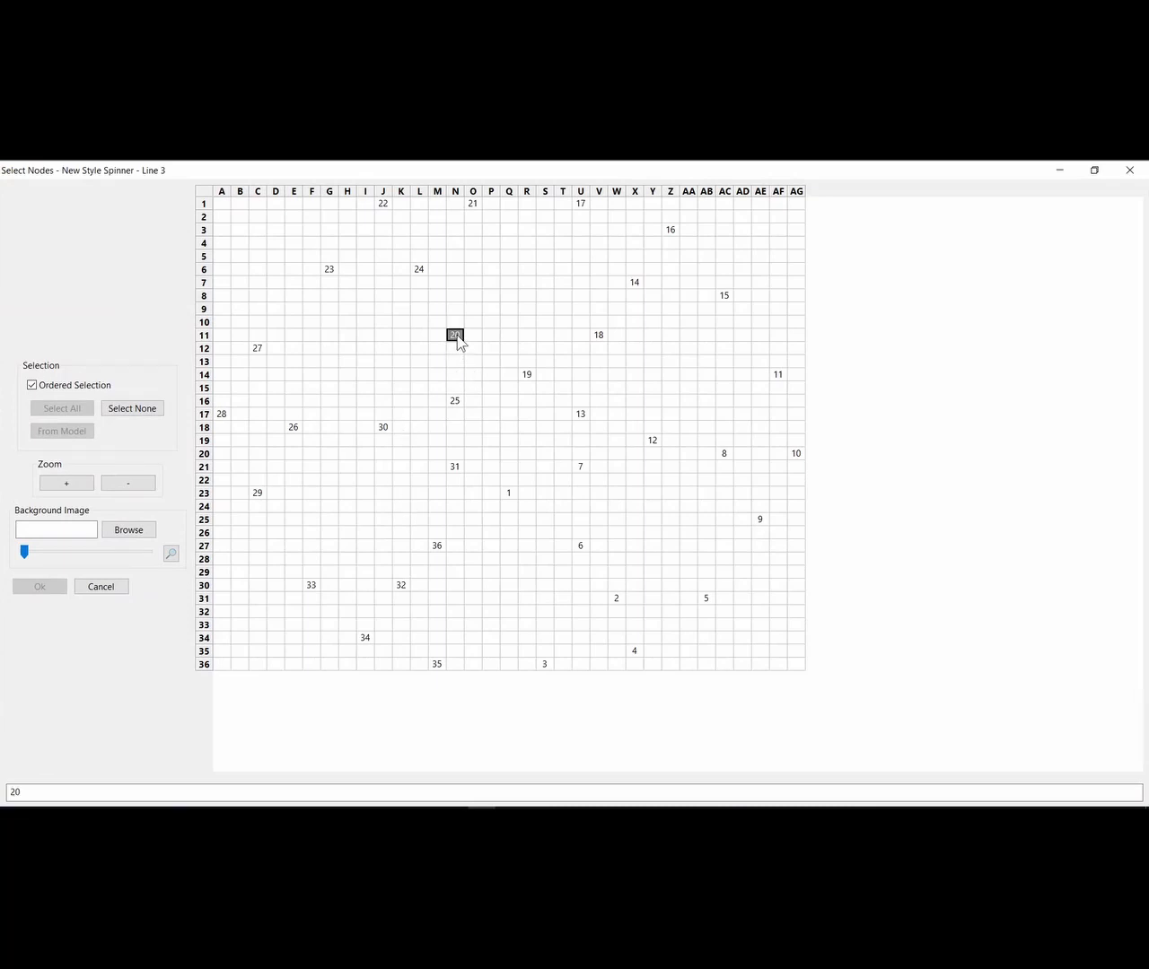
pyautogui.click(419, 270)
pyautogui.click(381, 205)
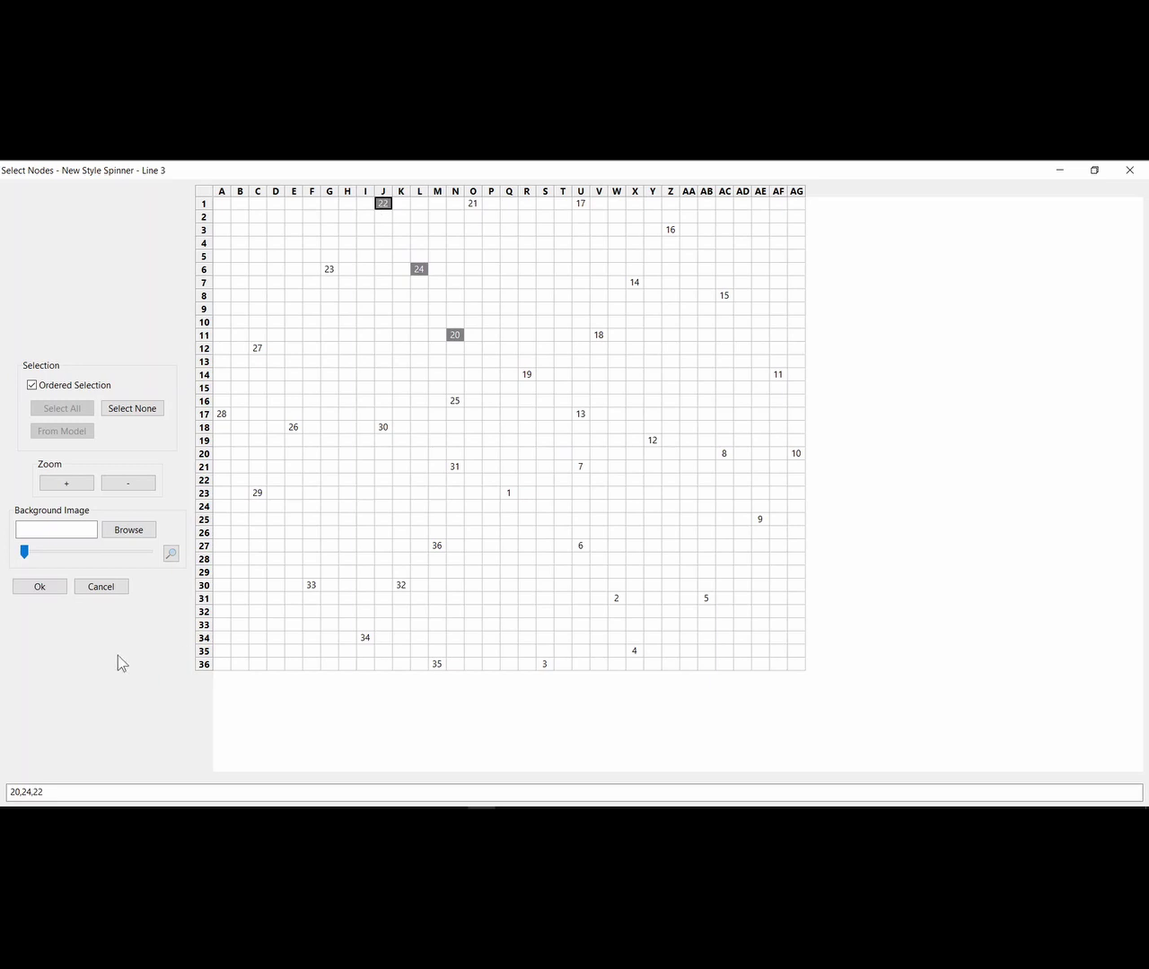
pyautogui.click(40, 587)
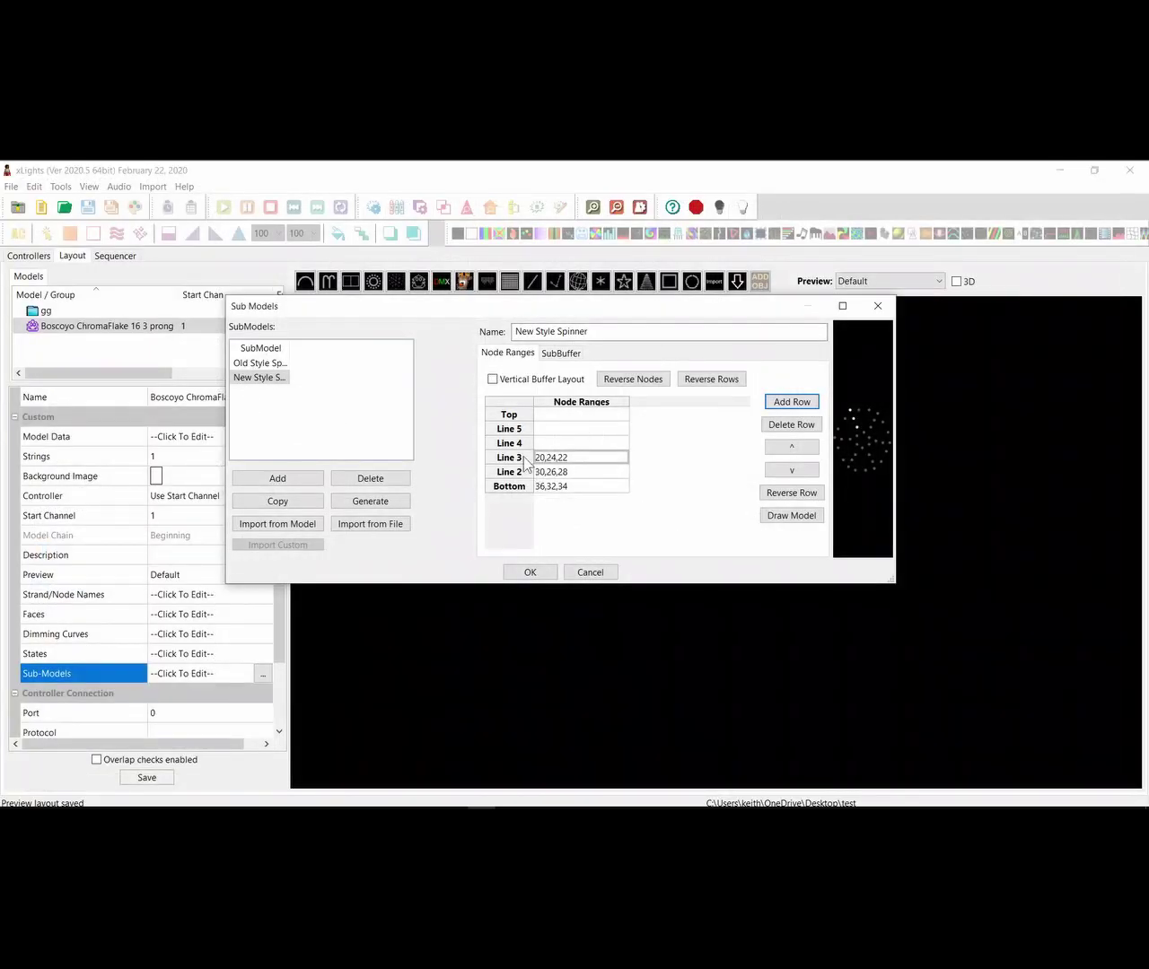
# Assign nodes 18, 14 and 16, in that order, to Line 4 of New Style Spinner
pyautogui.doubleClick(536, 444)
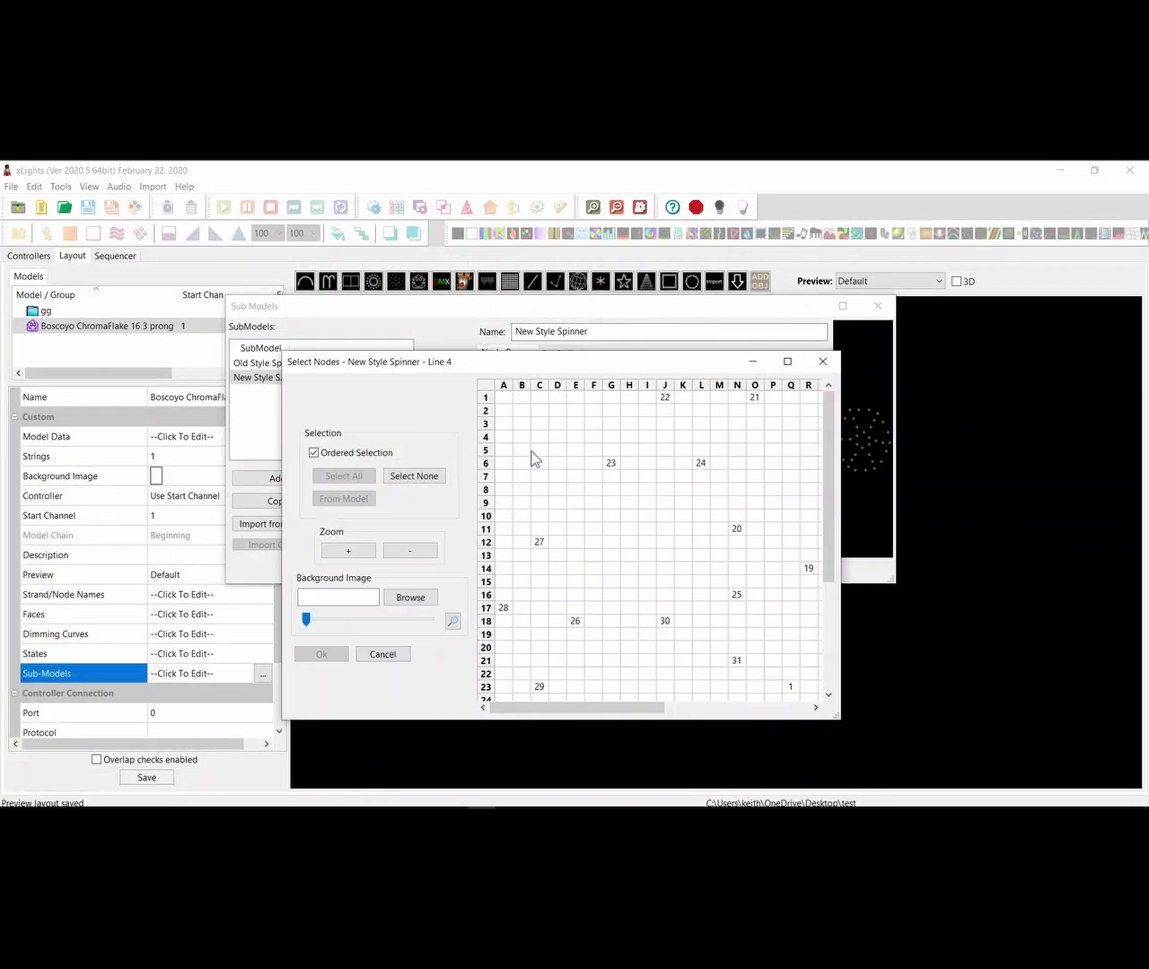
pyautogui.click(787, 361)
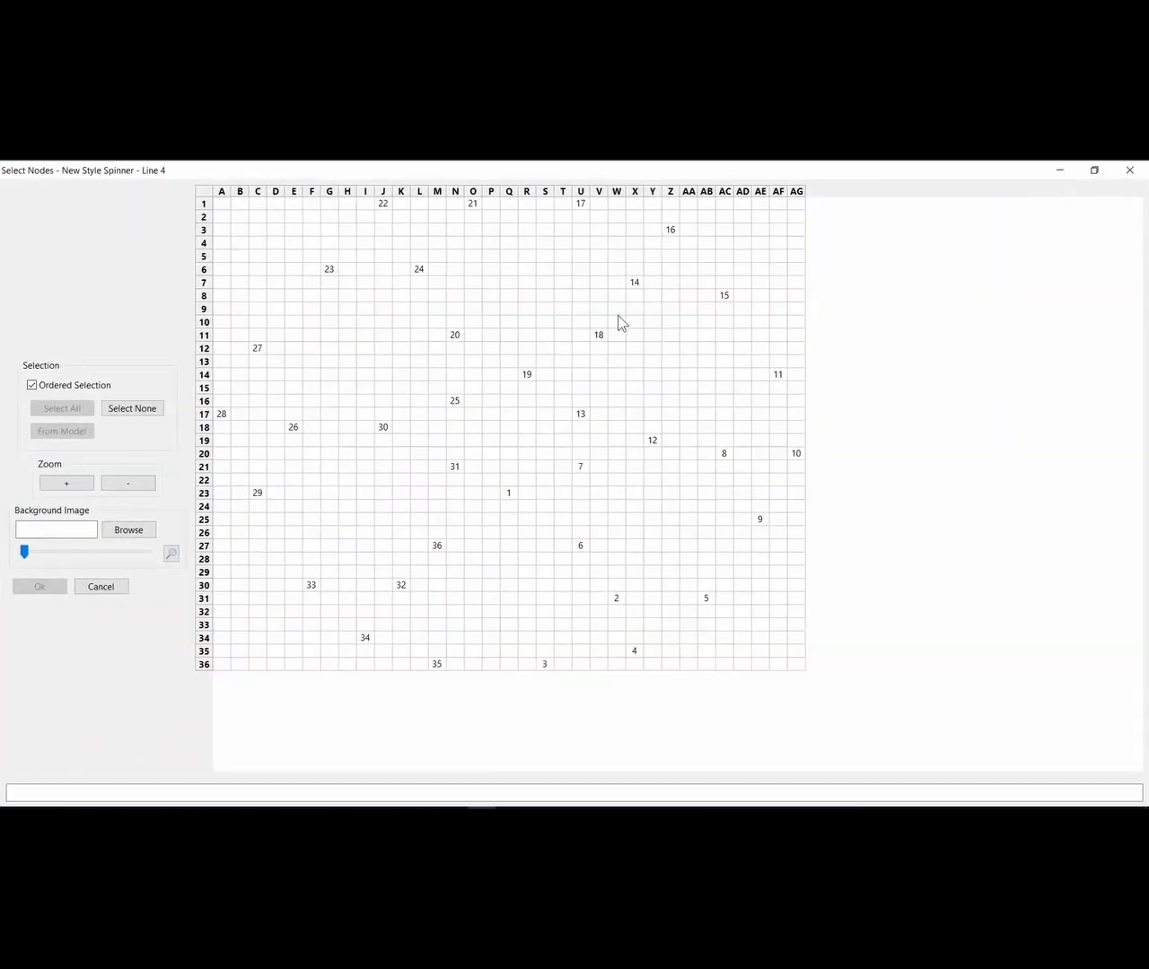
pyautogui.click(599, 335)
pyautogui.click(635, 283)
pyautogui.click(672, 233)
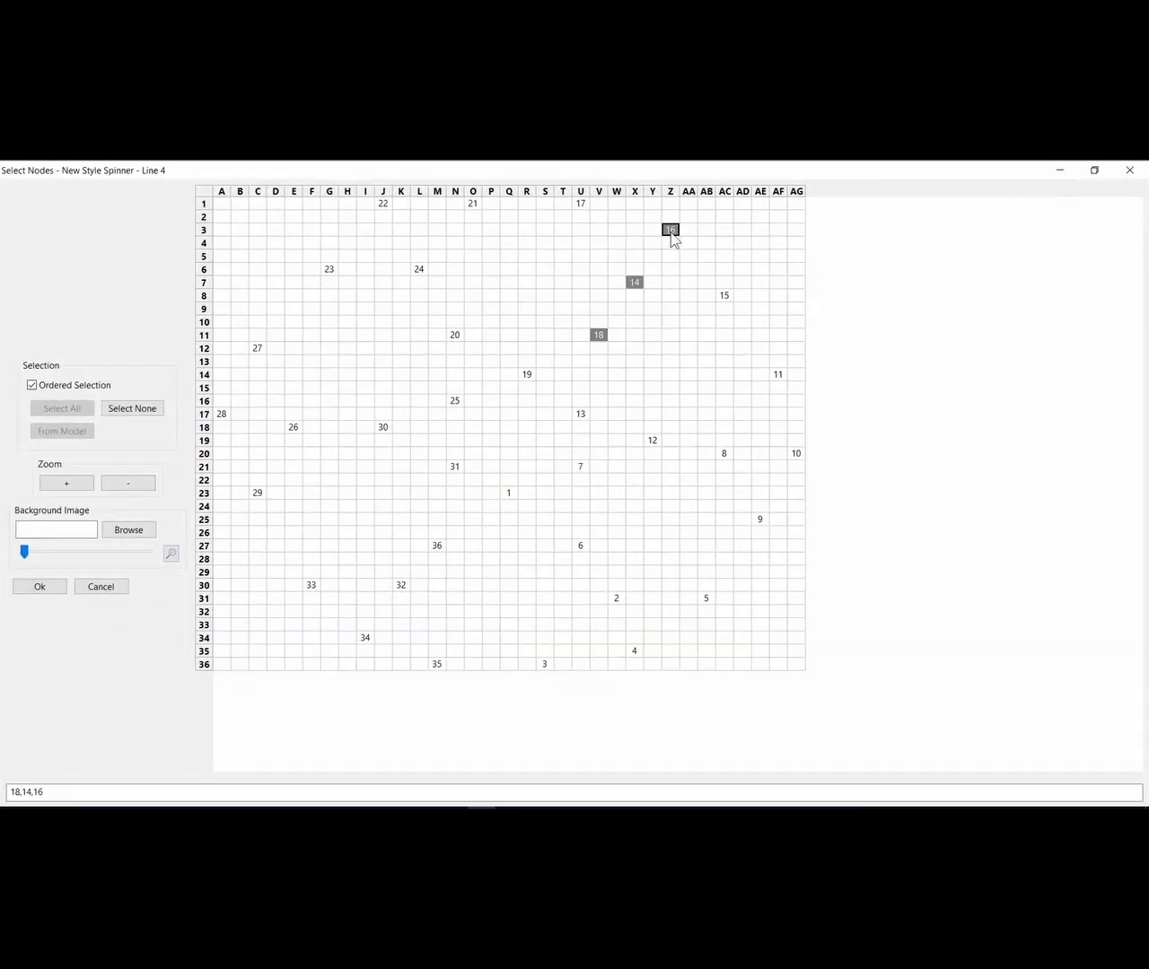
pyautogui.click(19, 588)
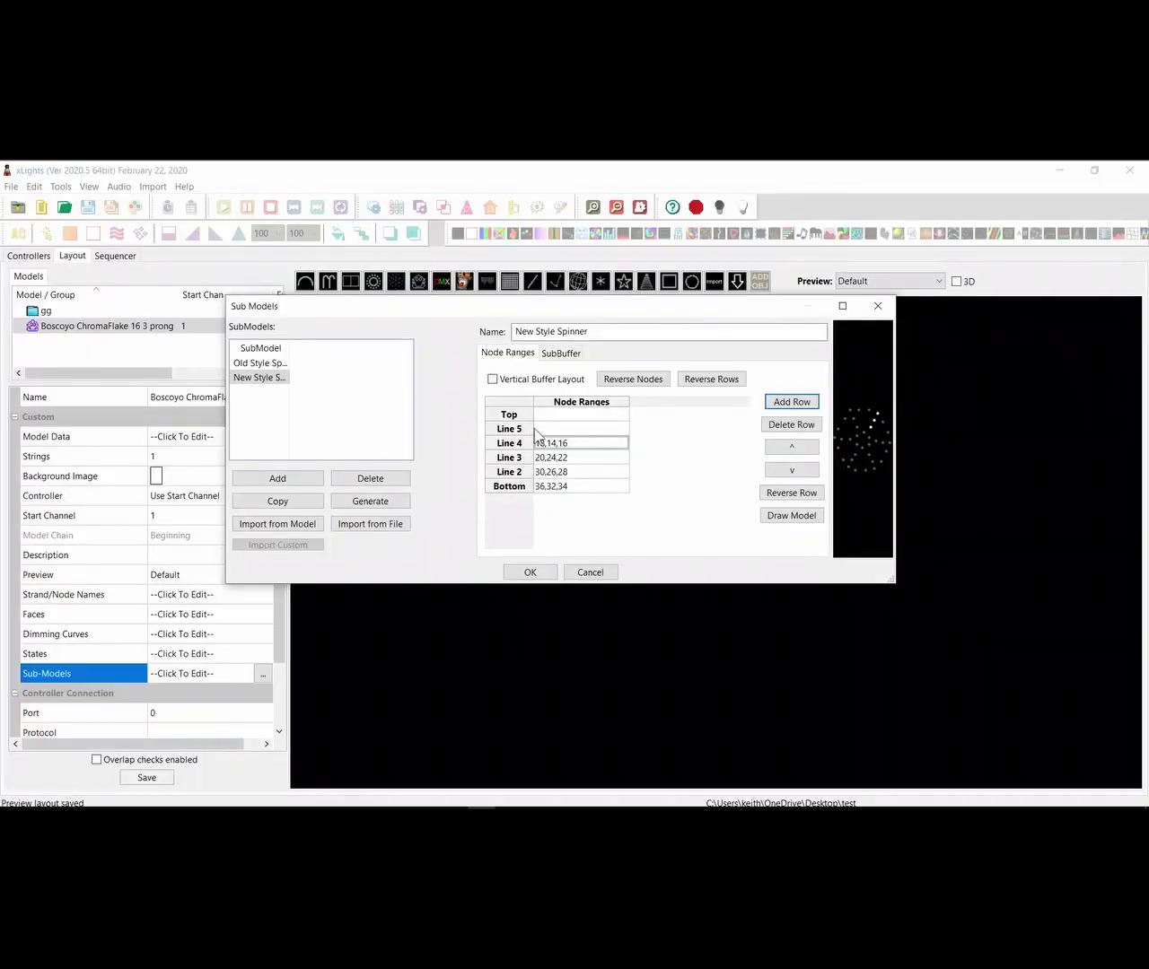
# Assign nodes 12, 8 and 10, in that order, to Line 5 of New Style Spinner
pyautogui.doubleClick(536, 429)
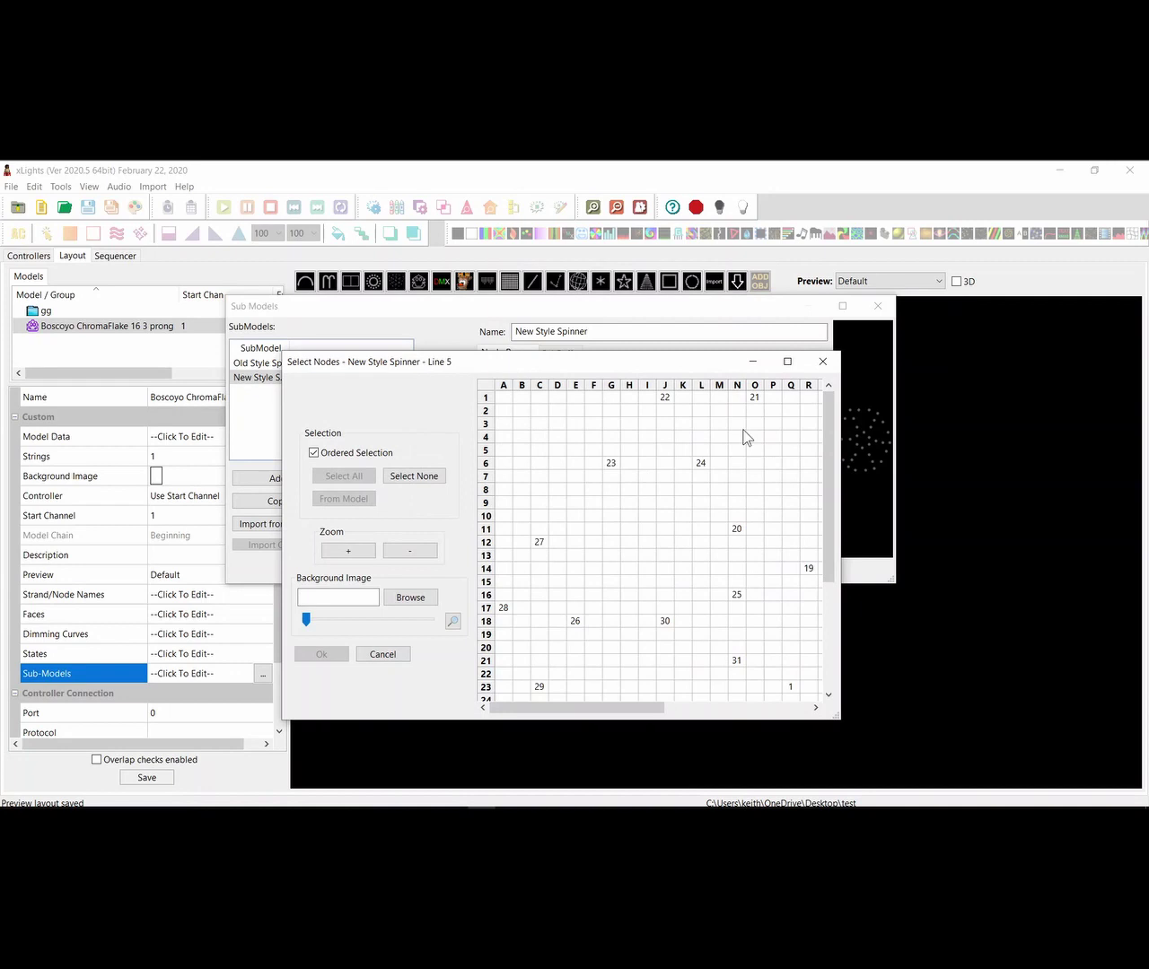
pyautogui.click(787, 361)
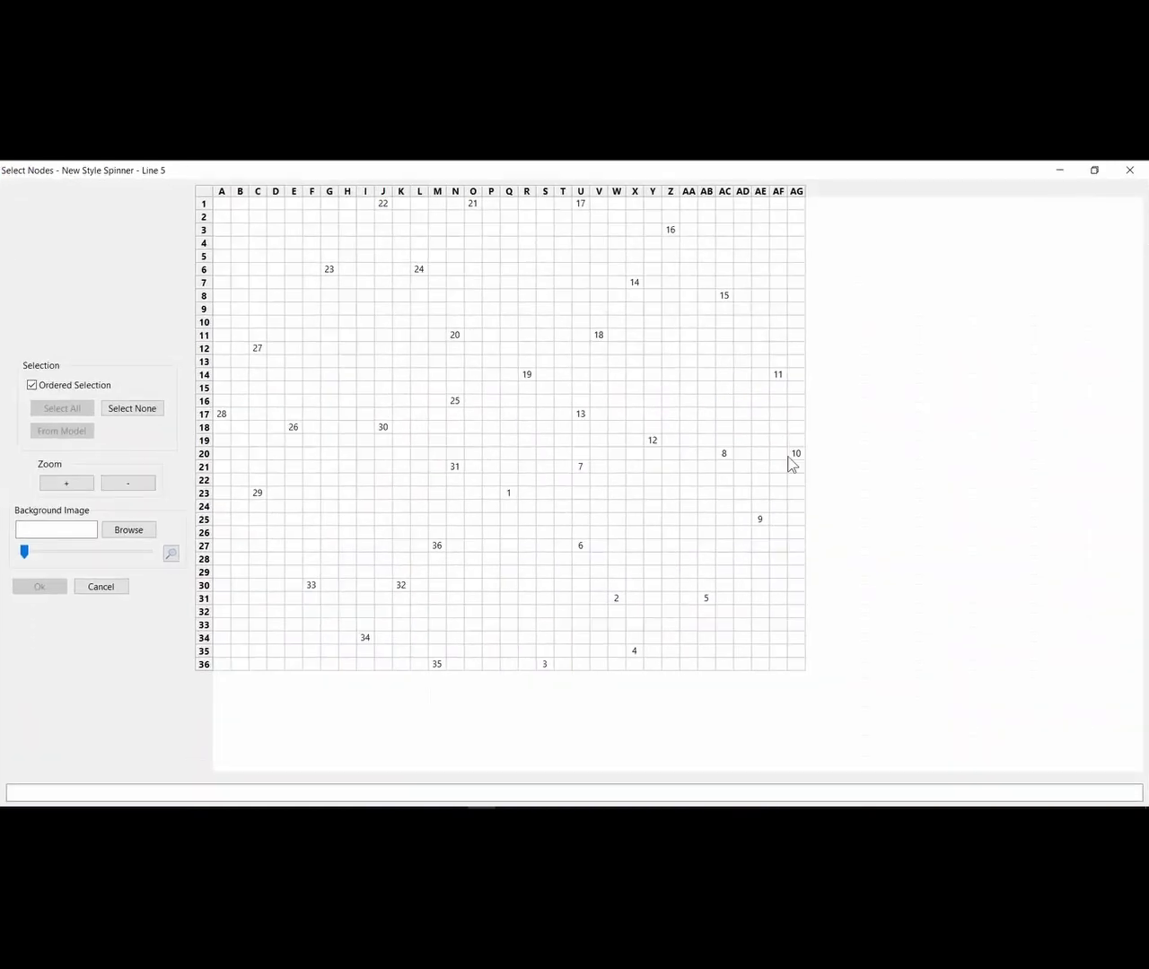
pyautogui.click(653, 440)
pyautogui.click(725, 453)
pyautogui.click(796, 453)
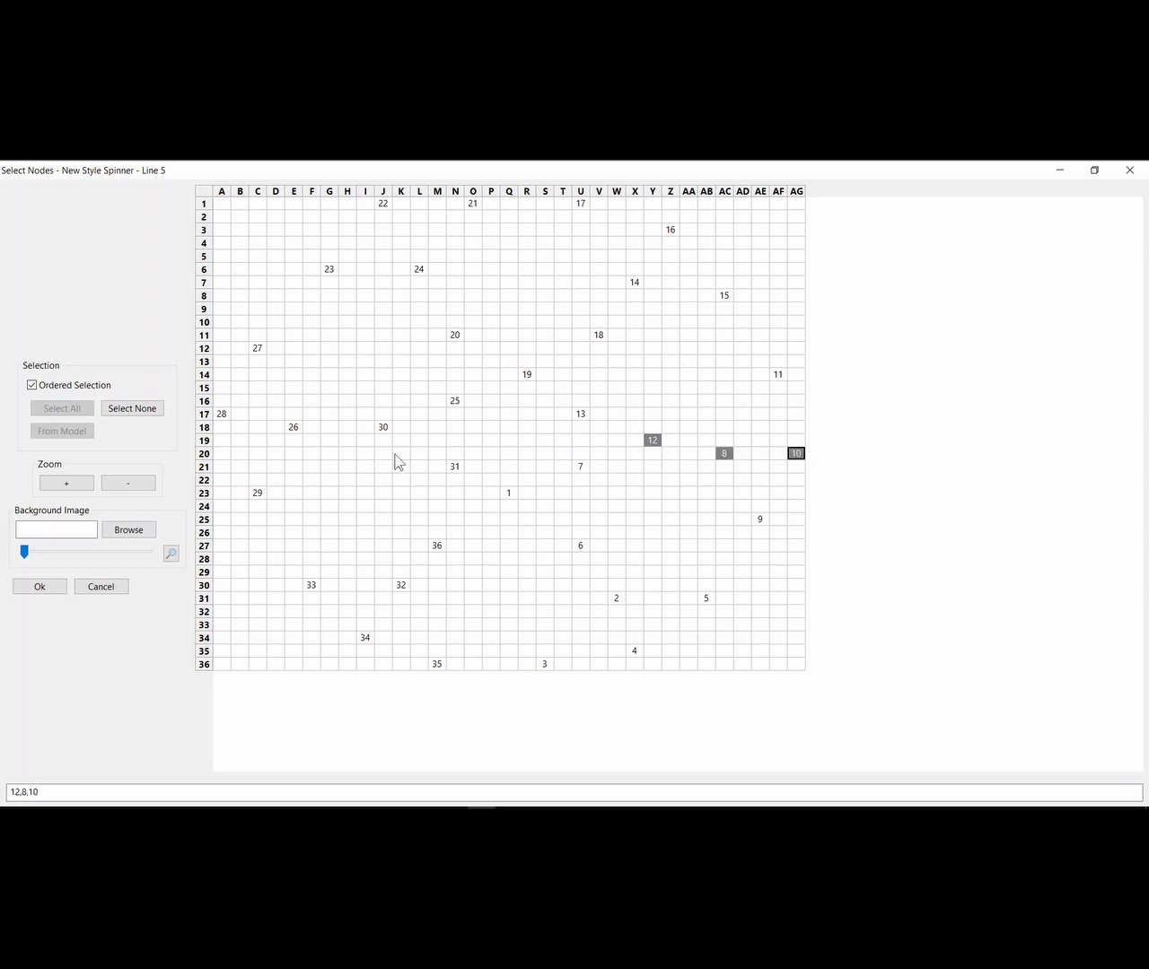
pyautogui.click(45, 589)
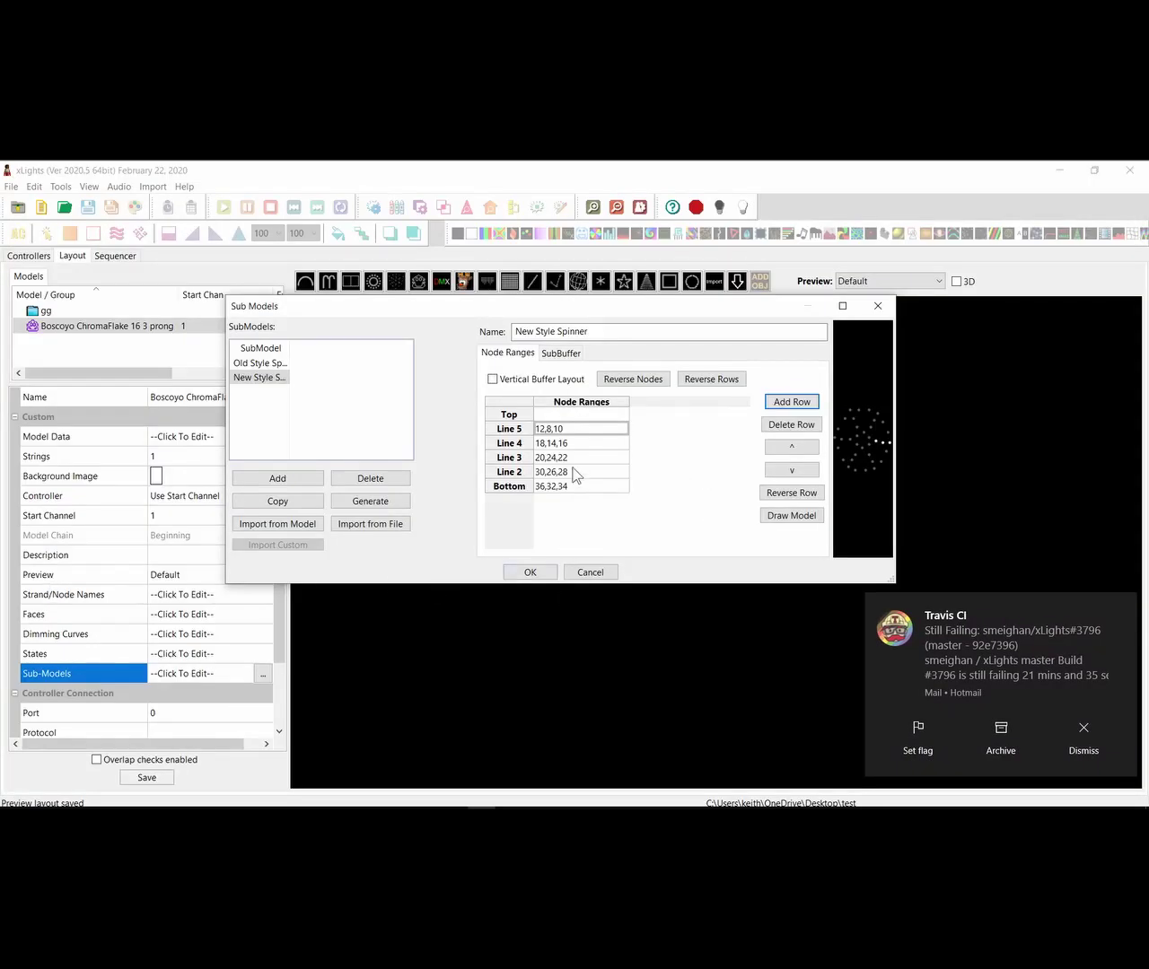
# Assign nodes 6, 2 and 4, in that order, to the Top row of New Style Spinner, accept the sub-models and save the layout
pyautogui.doubleClick(536, 415)
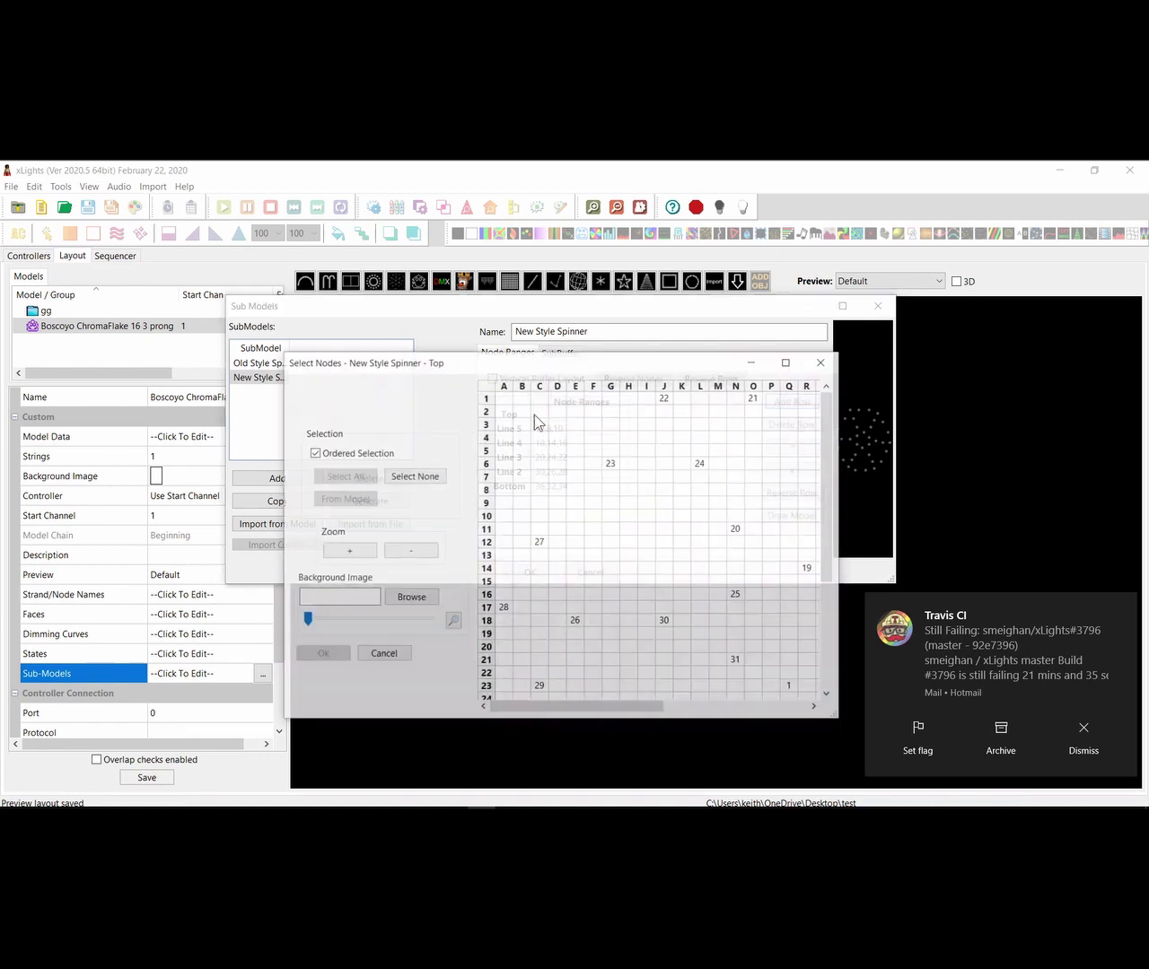
pyautogui.click(788, 362)
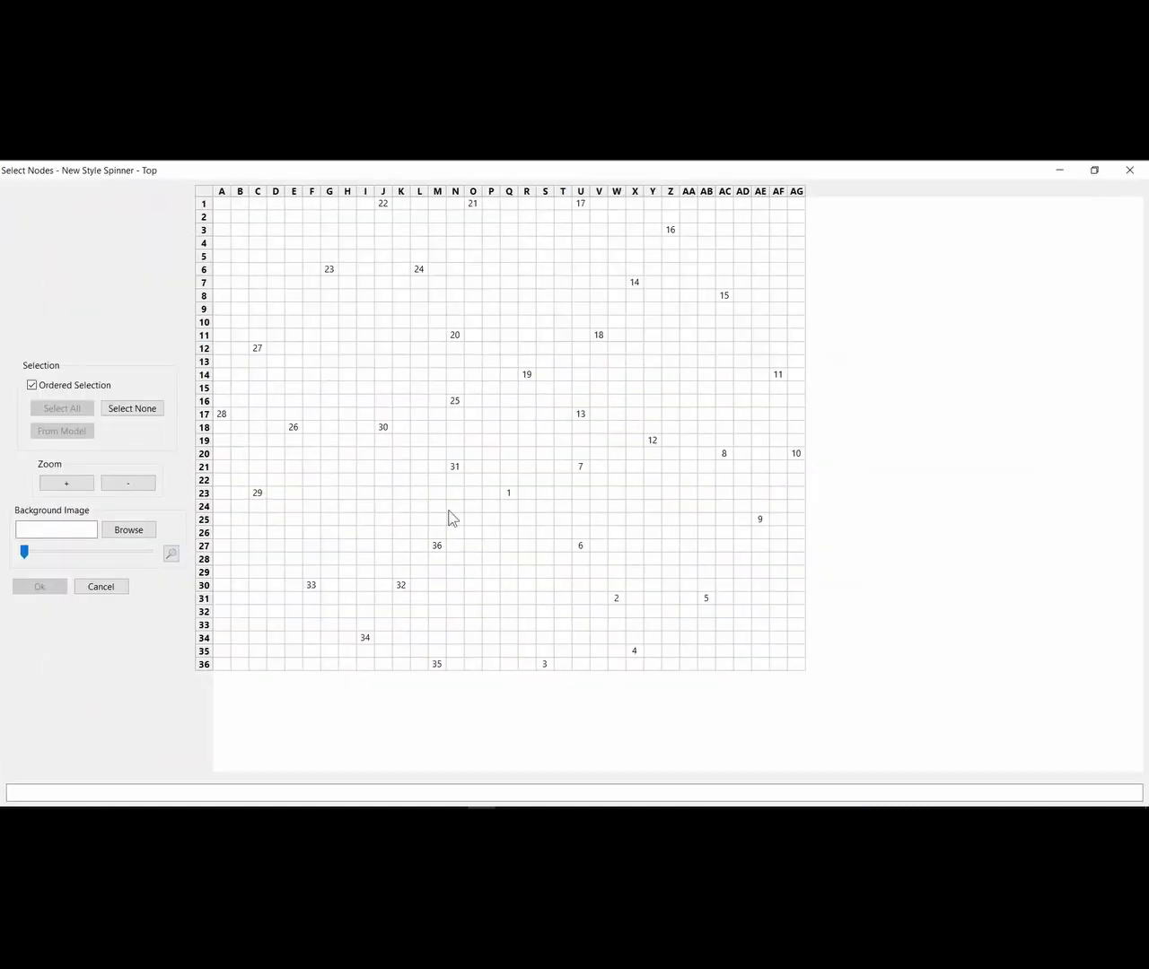
pyautogui.click(580, 546)
pyautogui.click(582, 547)
pyautogui.click(615, 599)
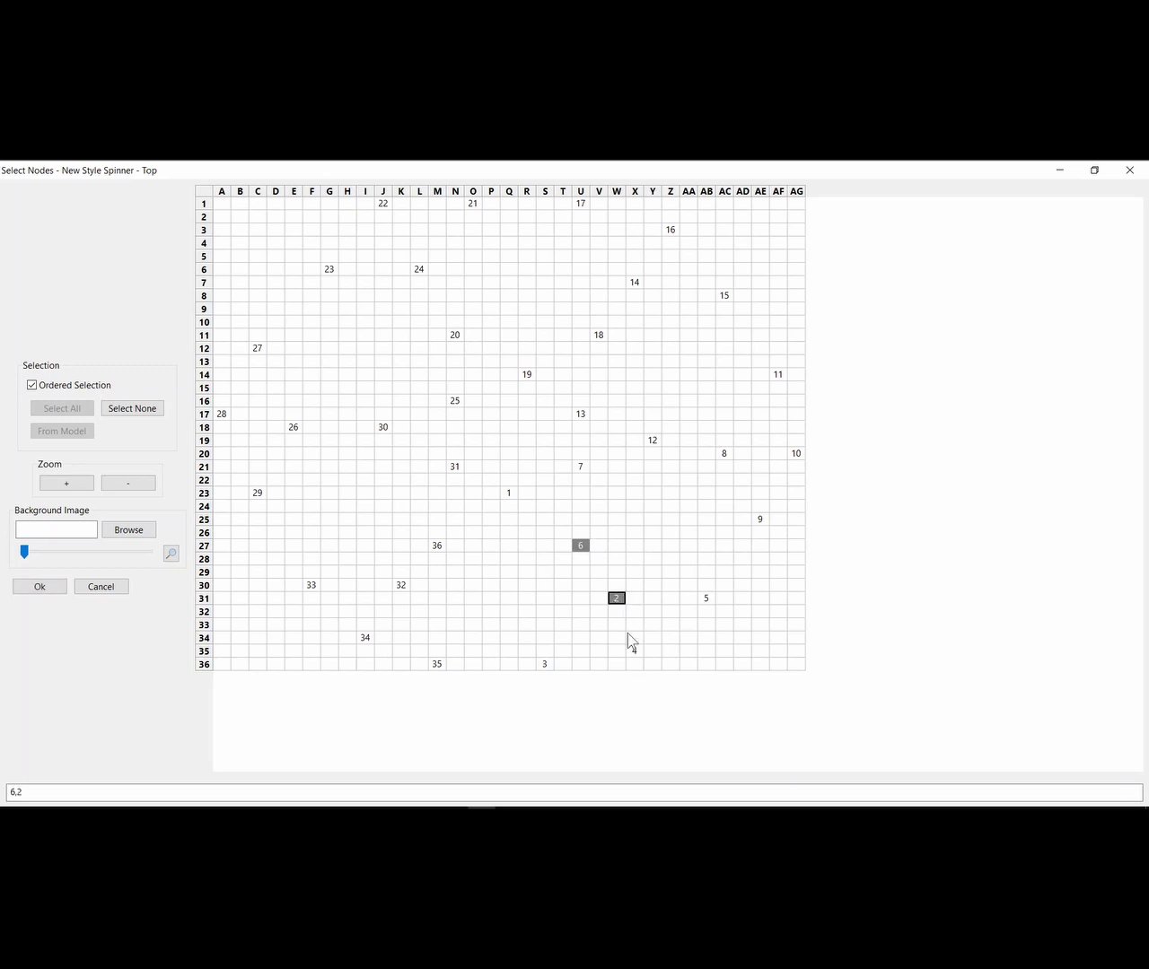
pyautogui.click(634, 651)
pyautogui.click(42, 592)
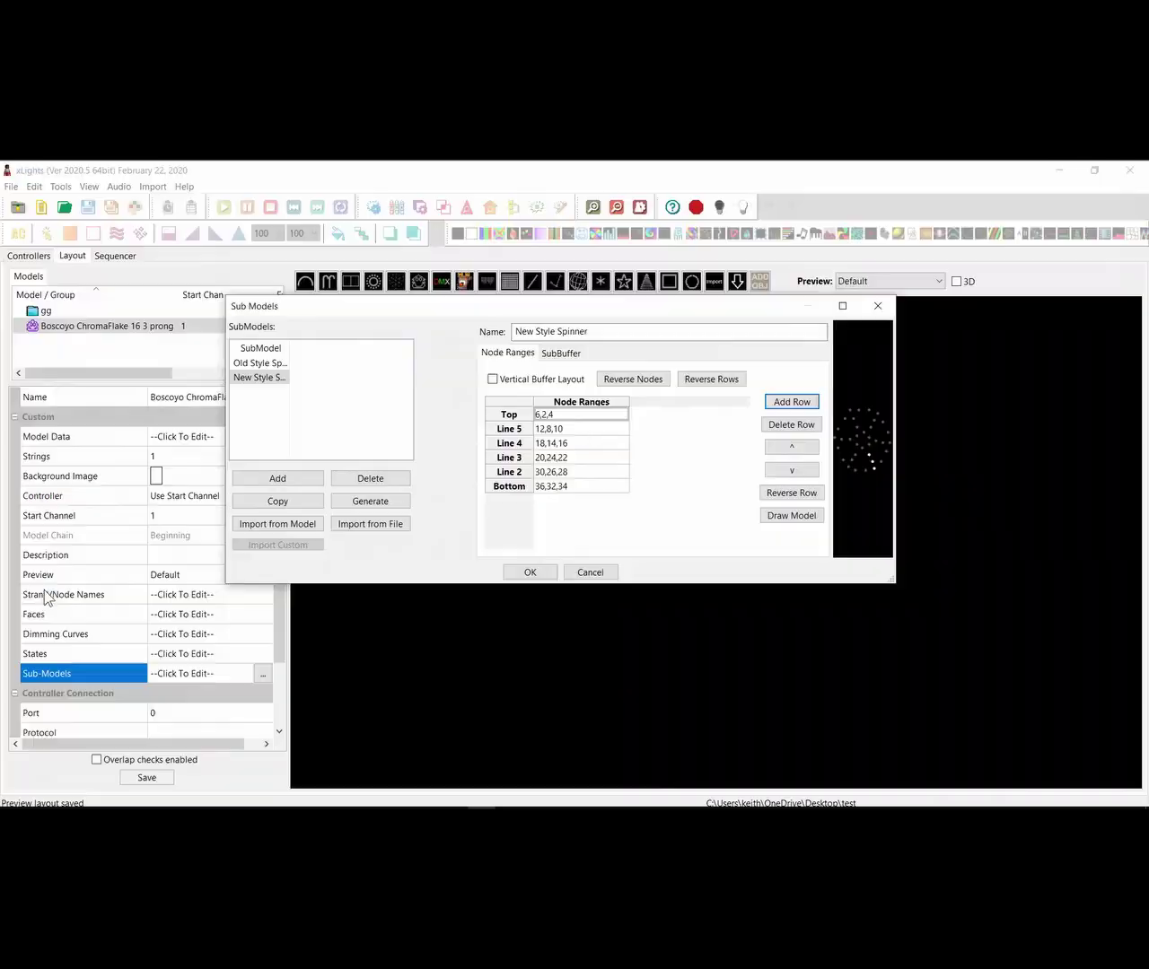
pyautogui.click(529, 573)
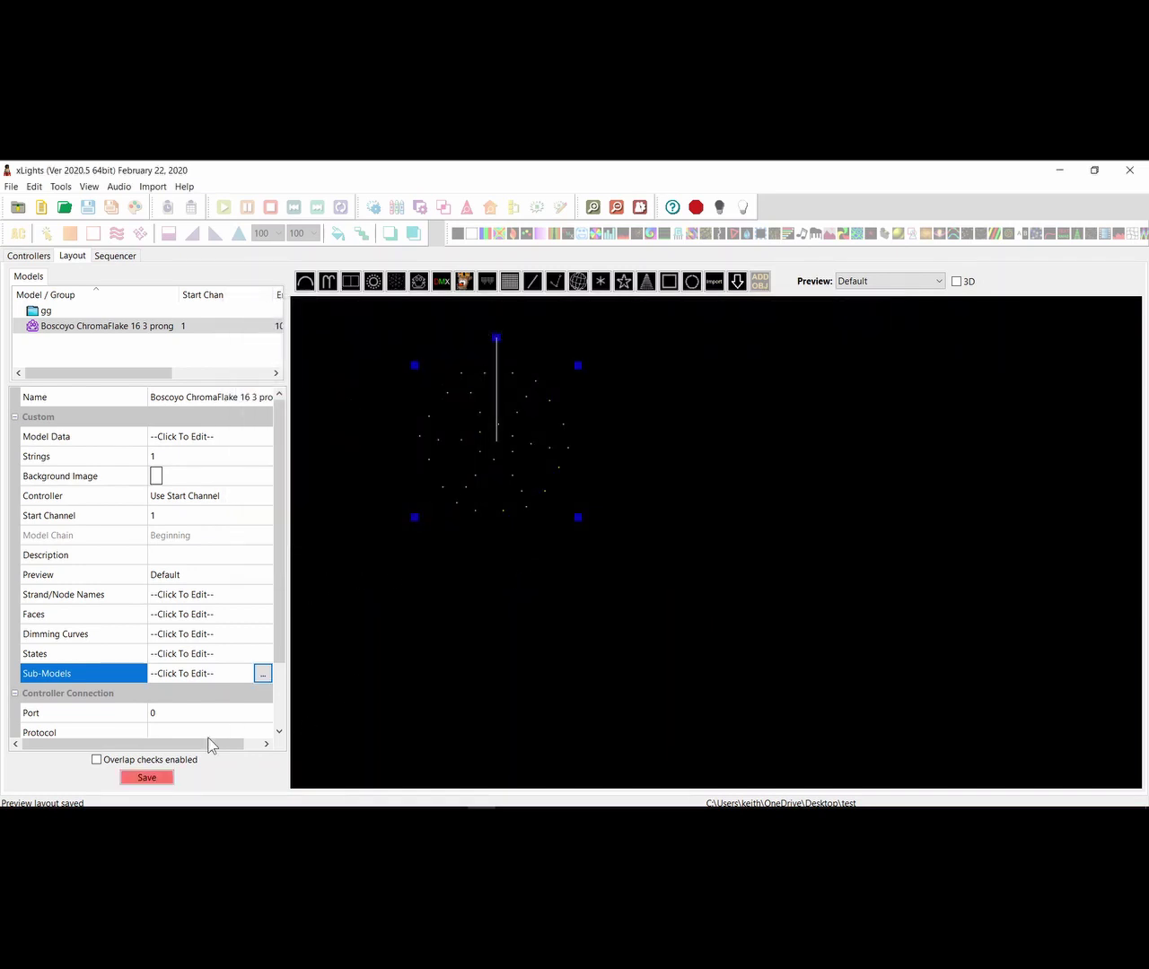
pyautogui.click(155, 778)
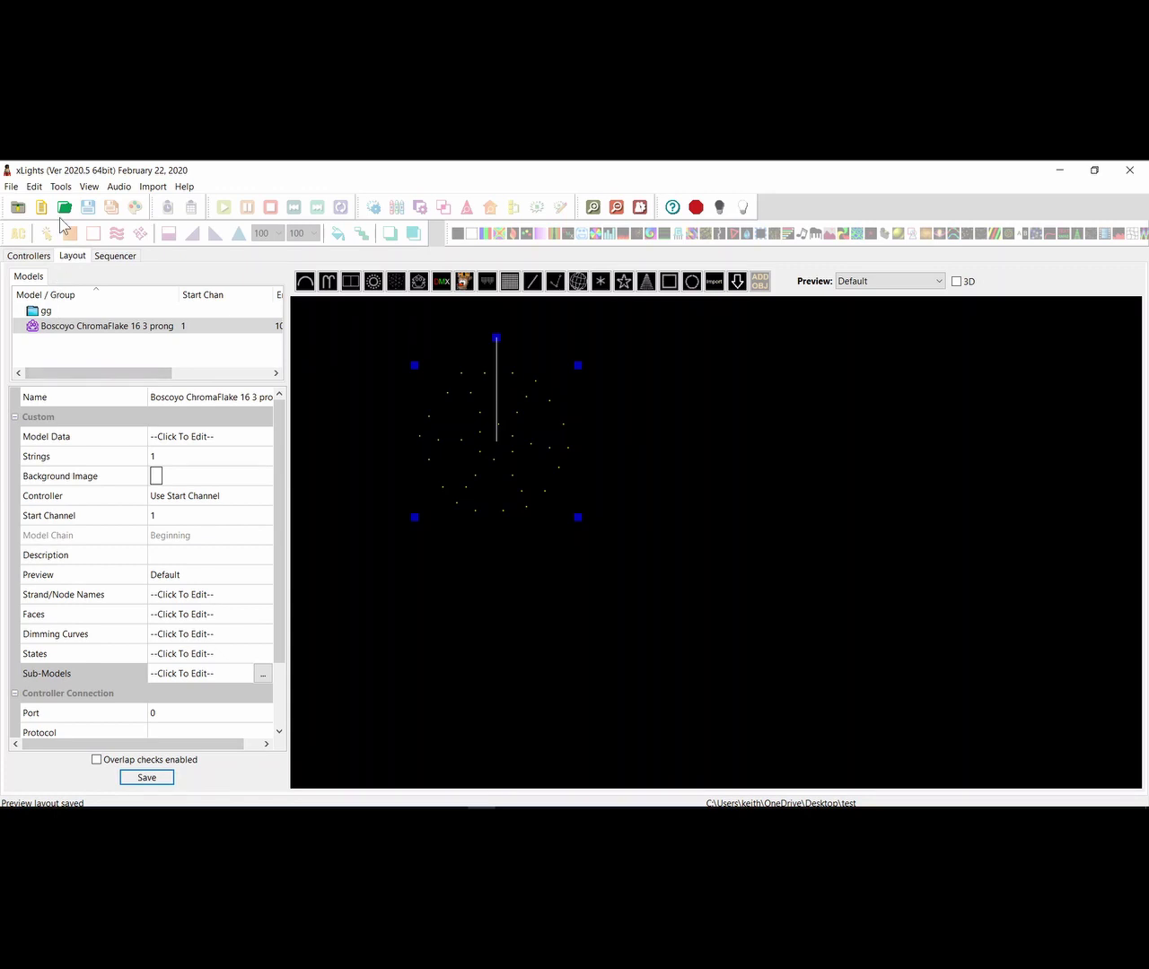
# Compare the node ranges of the Old Style Spinner and New Style Spinner sub-models
pyautogui.click(262, 675)
pyautogui.click(68, 517)
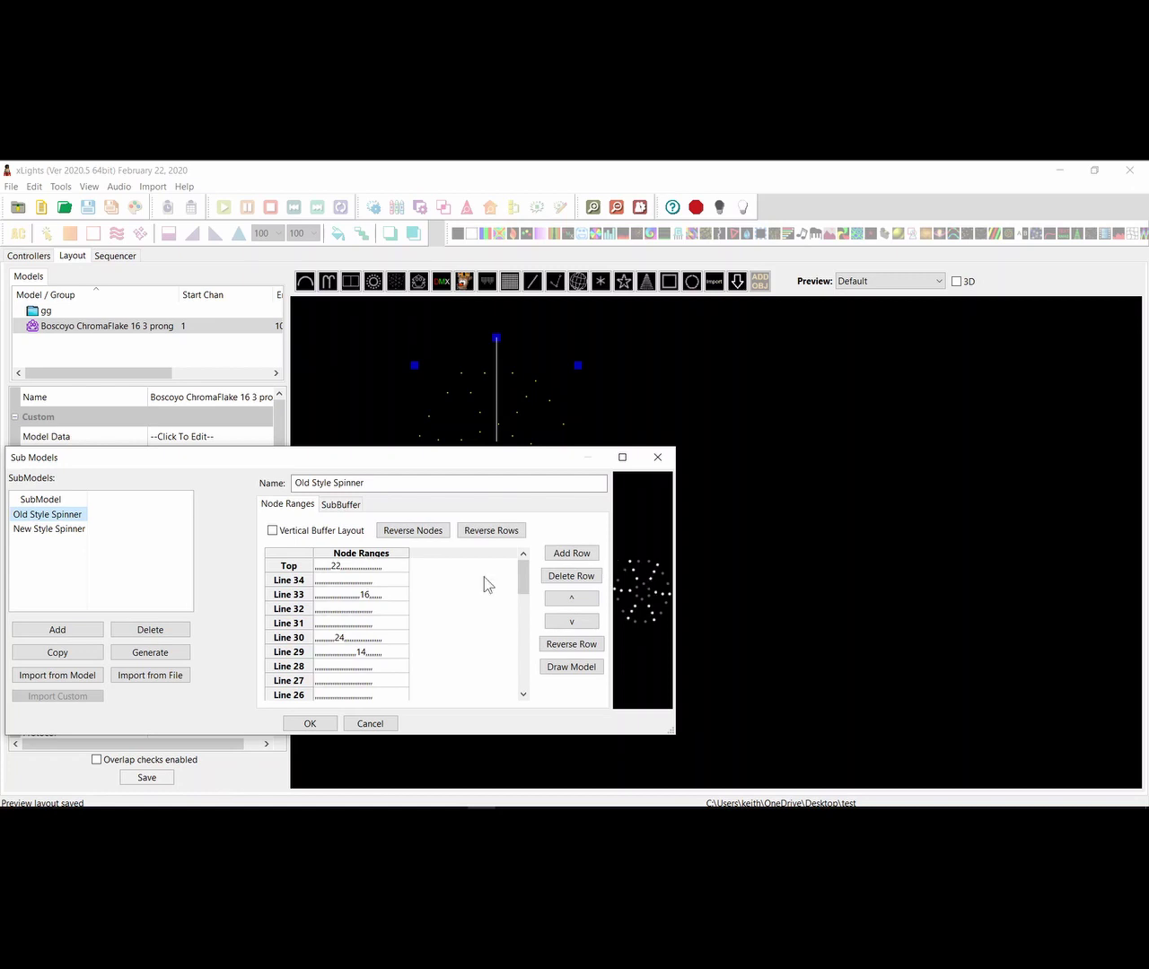
pyautogui.click(72, 529)
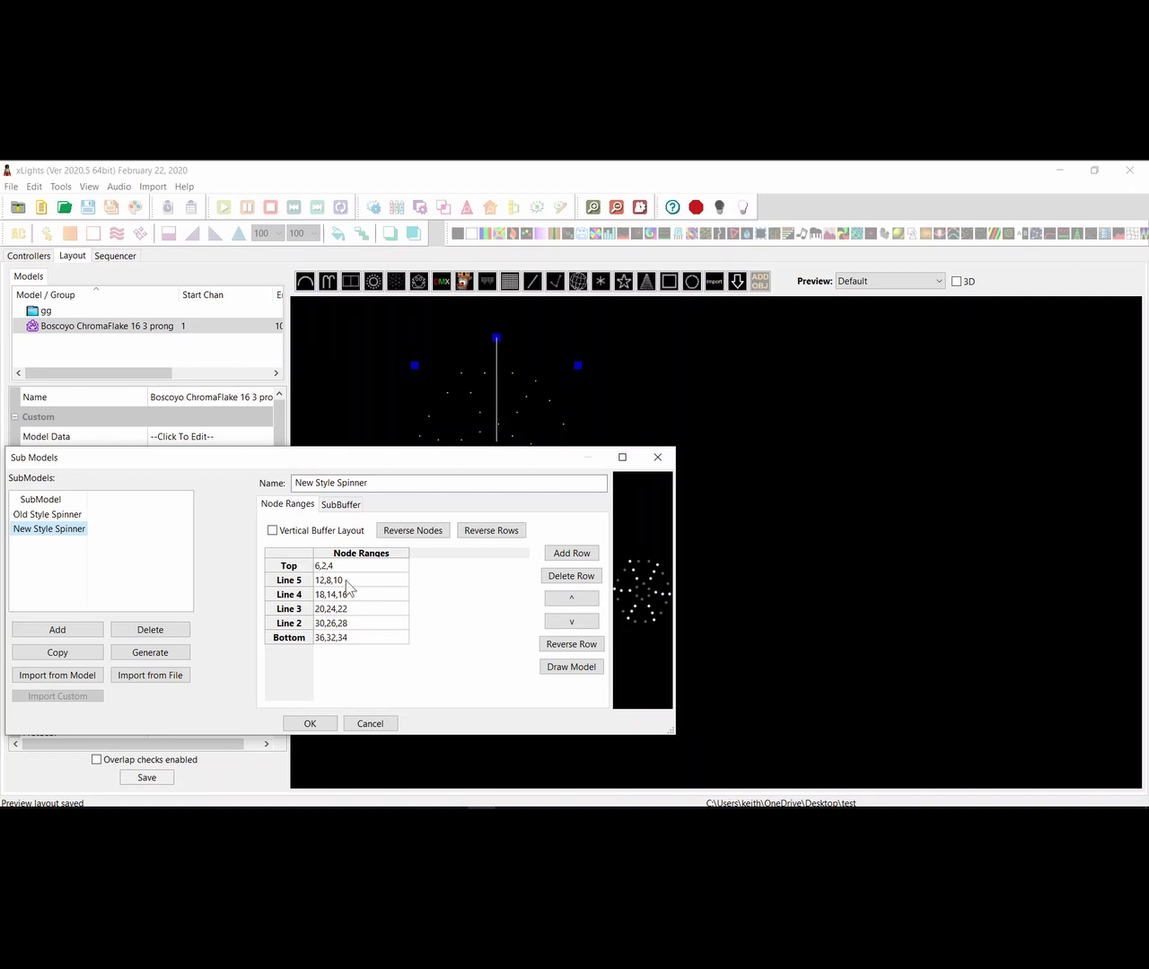
pyautogui.click(310, 723)
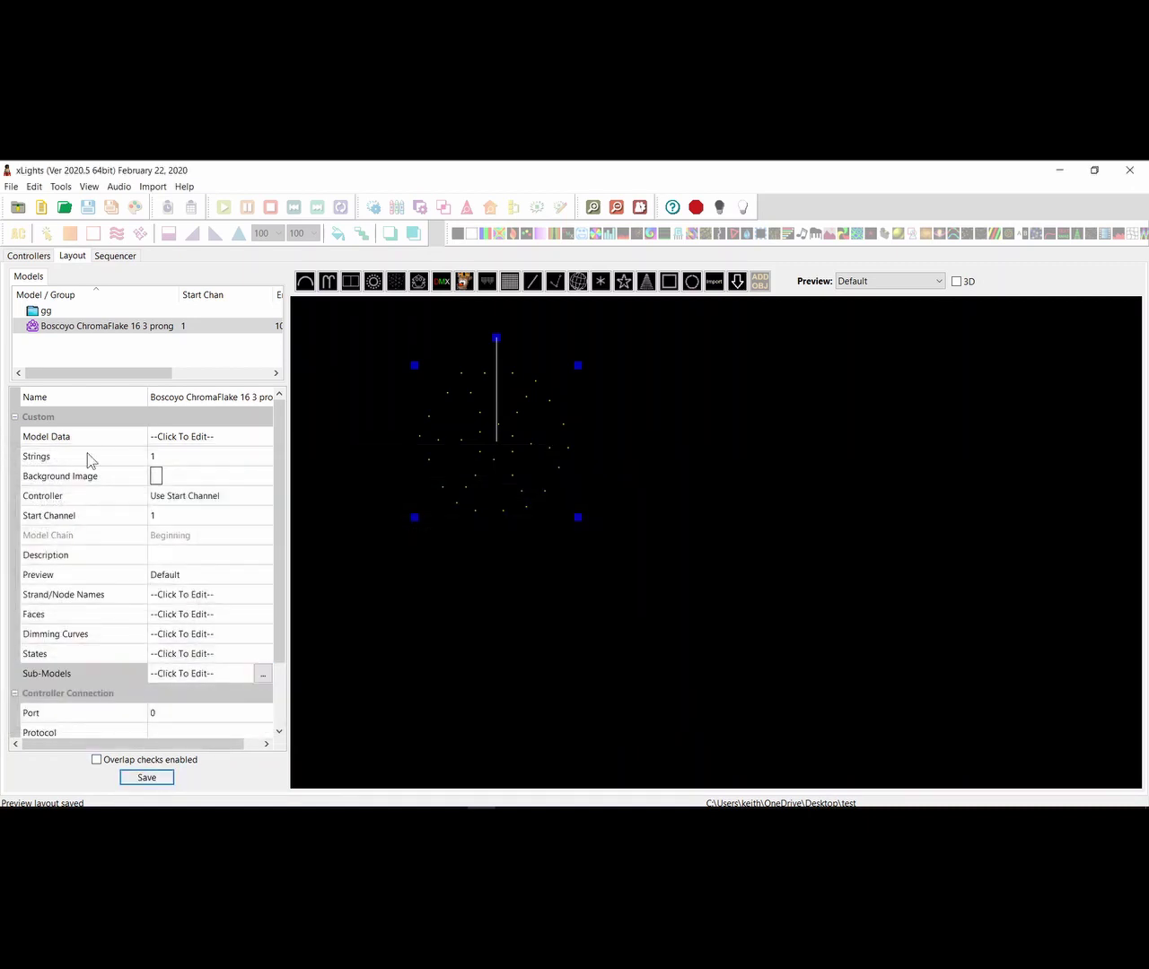
# Create a new sequence and expand the Boscoyo ChromaFlake 16 3 prong row to list its sub-models
pyautogui.click(41, 212)
pyautogui.click(409, 525)
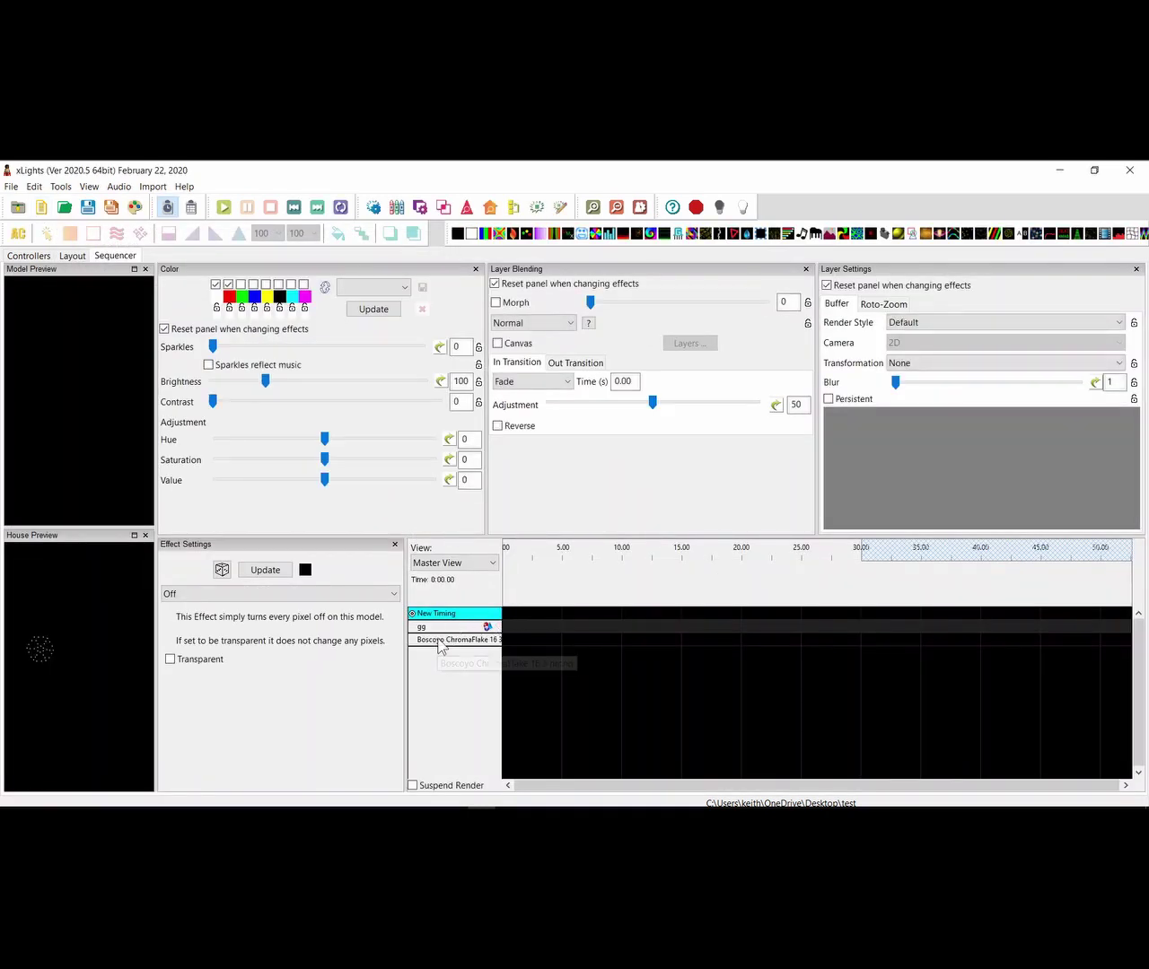
pyautogui.doubleClick(440, 641)
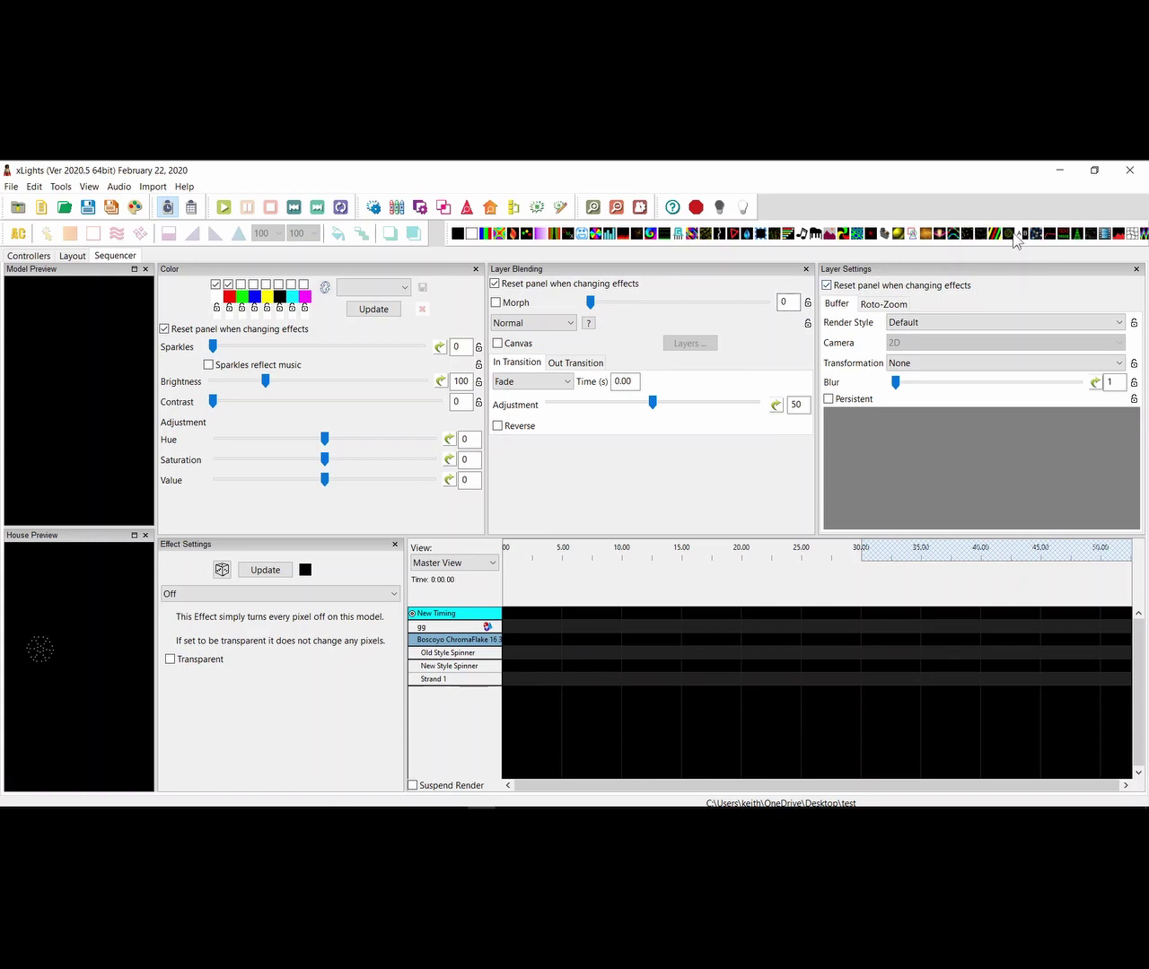
# Add a Single Strand effect starting at 5 s, place it on the New Style Spinner row and shorten it to end at about 6.85 s
pyautogui.moveTo(959, 240); pyautogui.dragTo(597, 654)
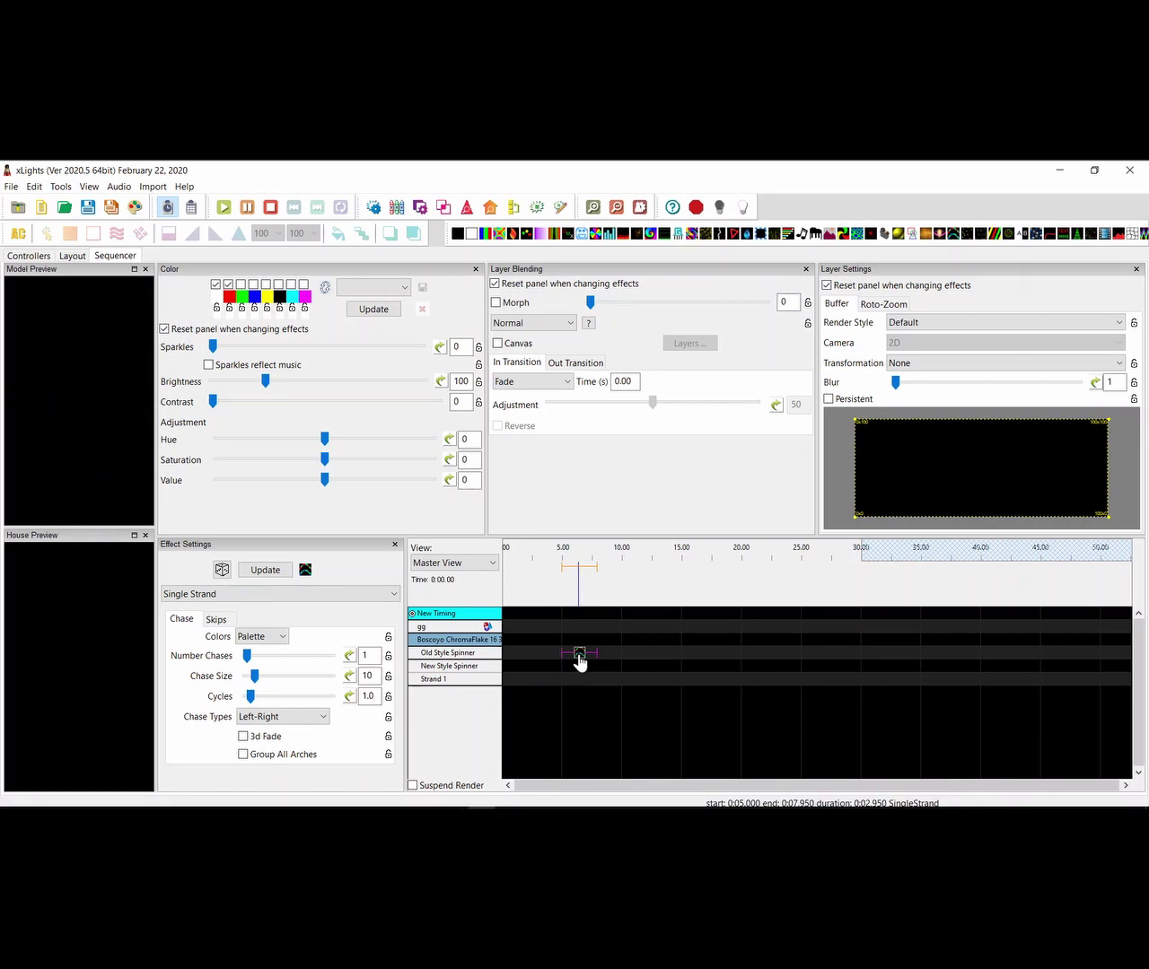
pyautogui.moveTo(579, 661); pyautogui.dragTo(579, 664)
pyautogui.moveTo(598, 664); pyautogui.dragTo(584, 665)
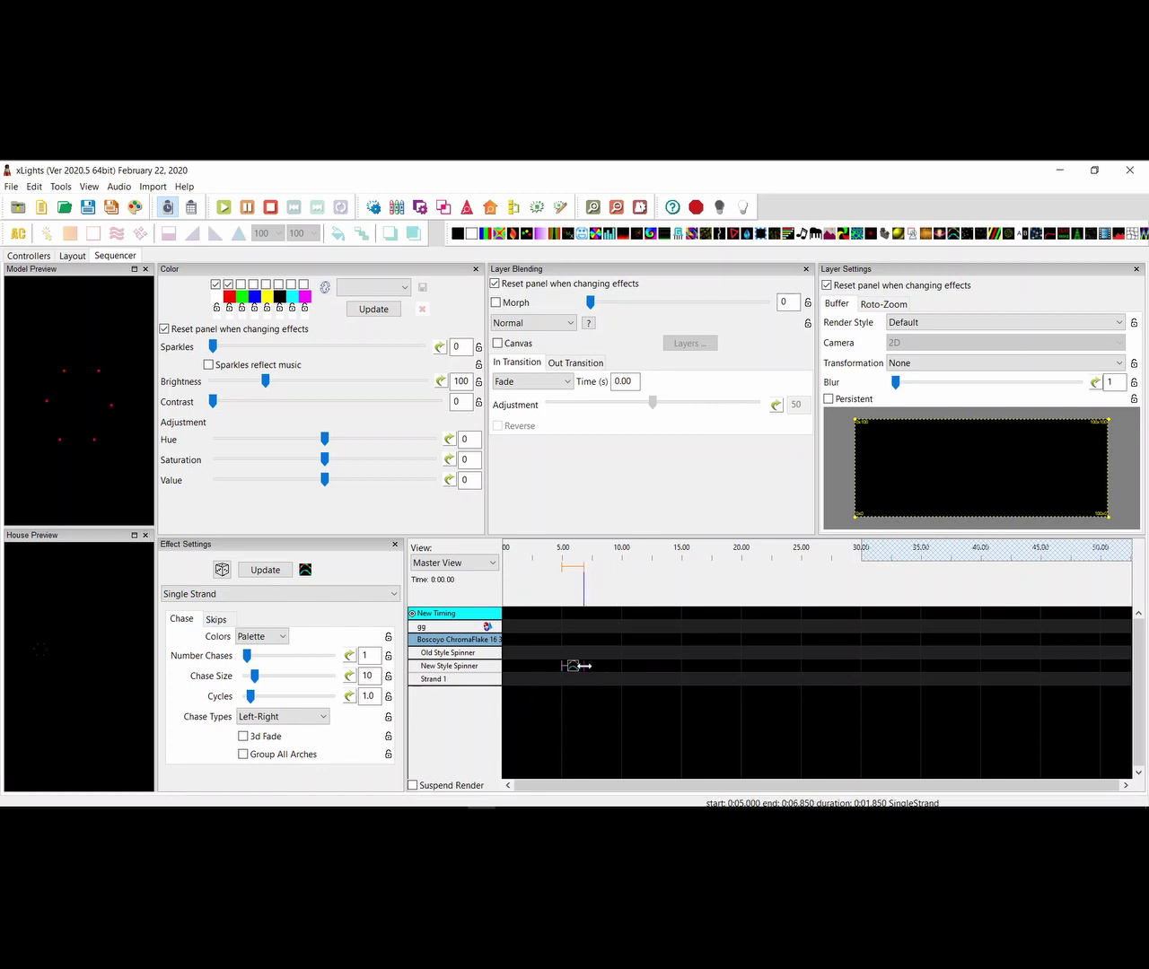
# Set the Single Strand effect's buffer transformation to Rotate CC 90 and move the effect to the Old Style Spinner row
pyautogui.click(916, 365)
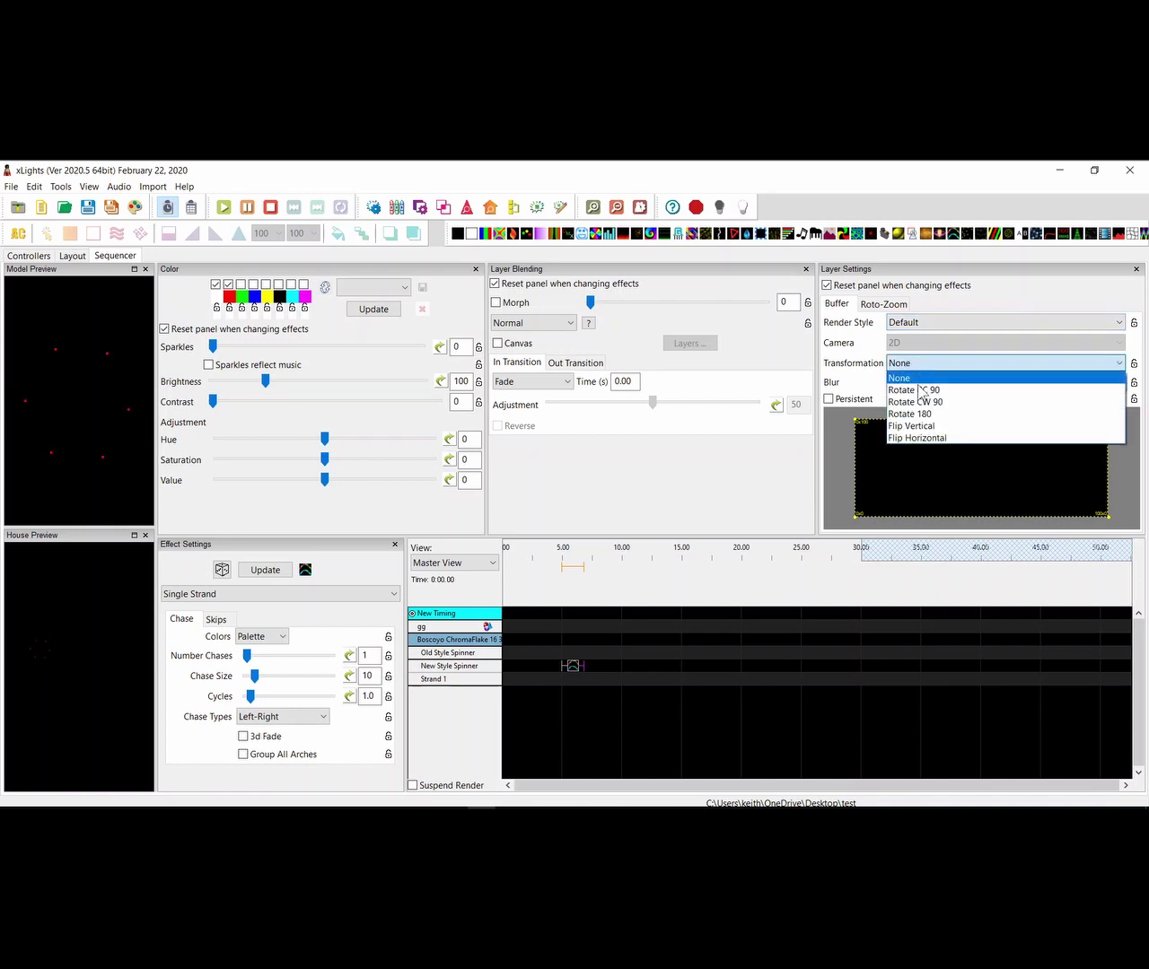
pyautogui.click(936, 392)
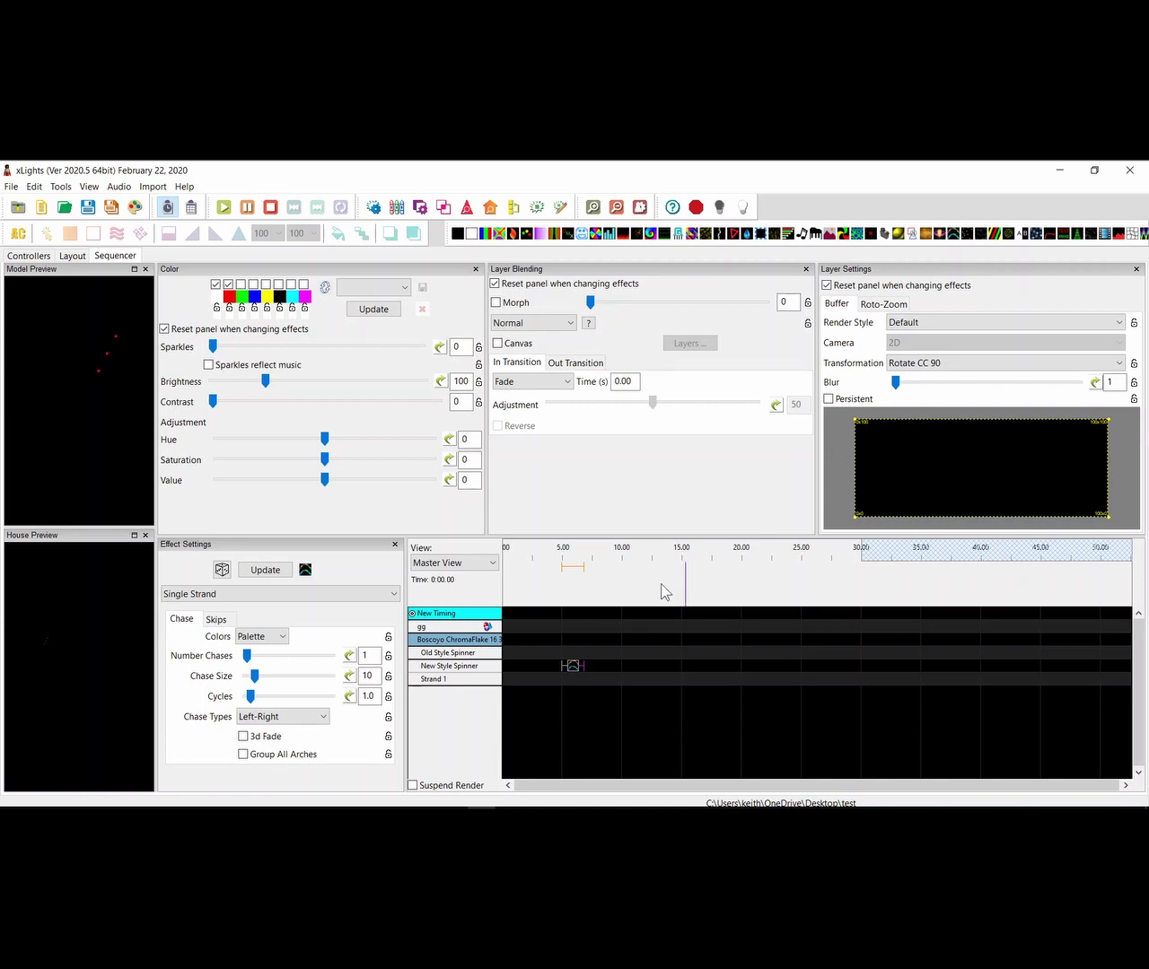
pyautogui.moveTo(574, 669); pyautogui.dragTo(575, 653)
# Add a Pinwheel effect to Old Style Spinner from about 13 to 18 s, enable green, blue and yellow, and set Thick to 58
pyautogui.moveTo(845, 237); pyautogui.dragTo(715, 652)
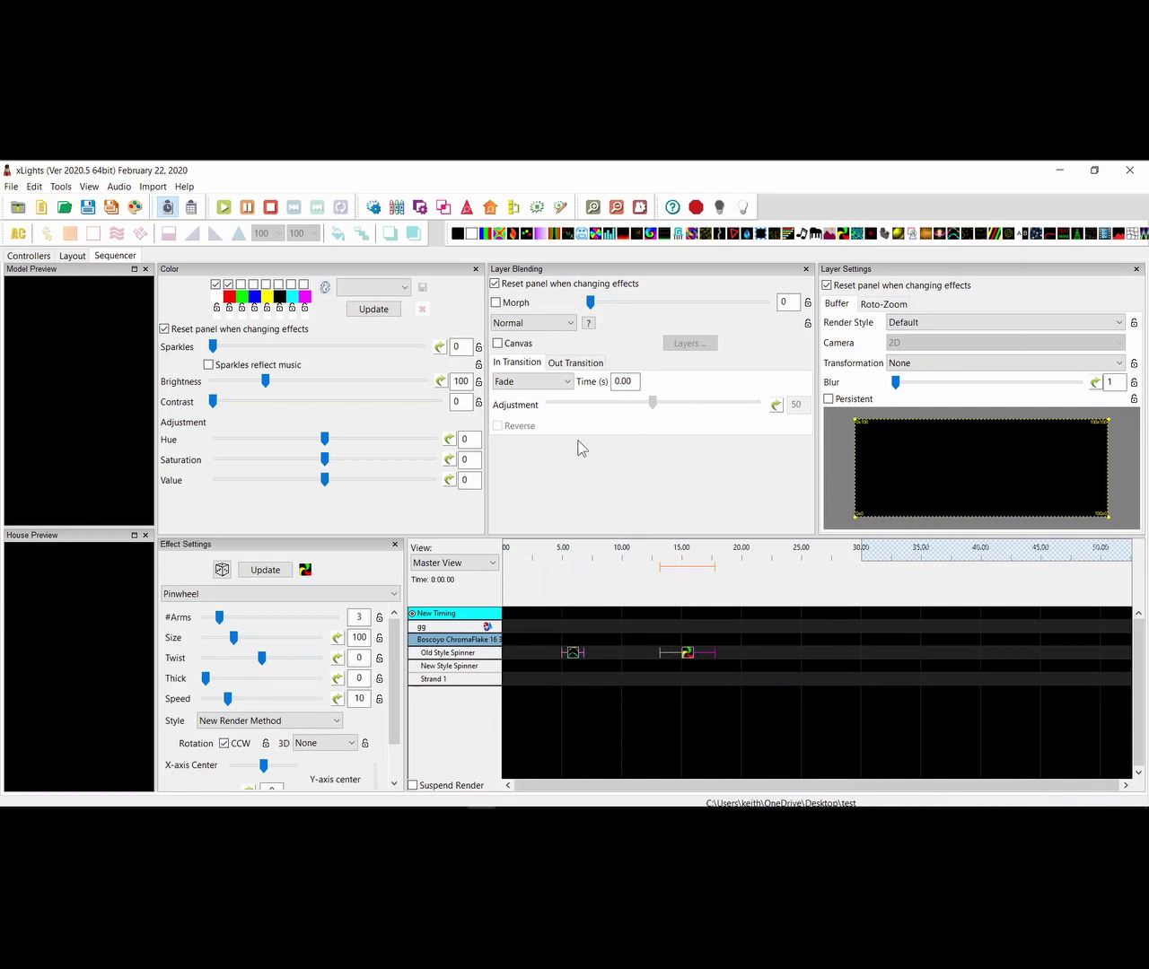
pyautogui.click(241, 285)
pyautogui.click(253, 285)
pyautogui.click(266, 284)
pyautogui.moveTo(206, 679); pyautogui.dragTo(308, 681)
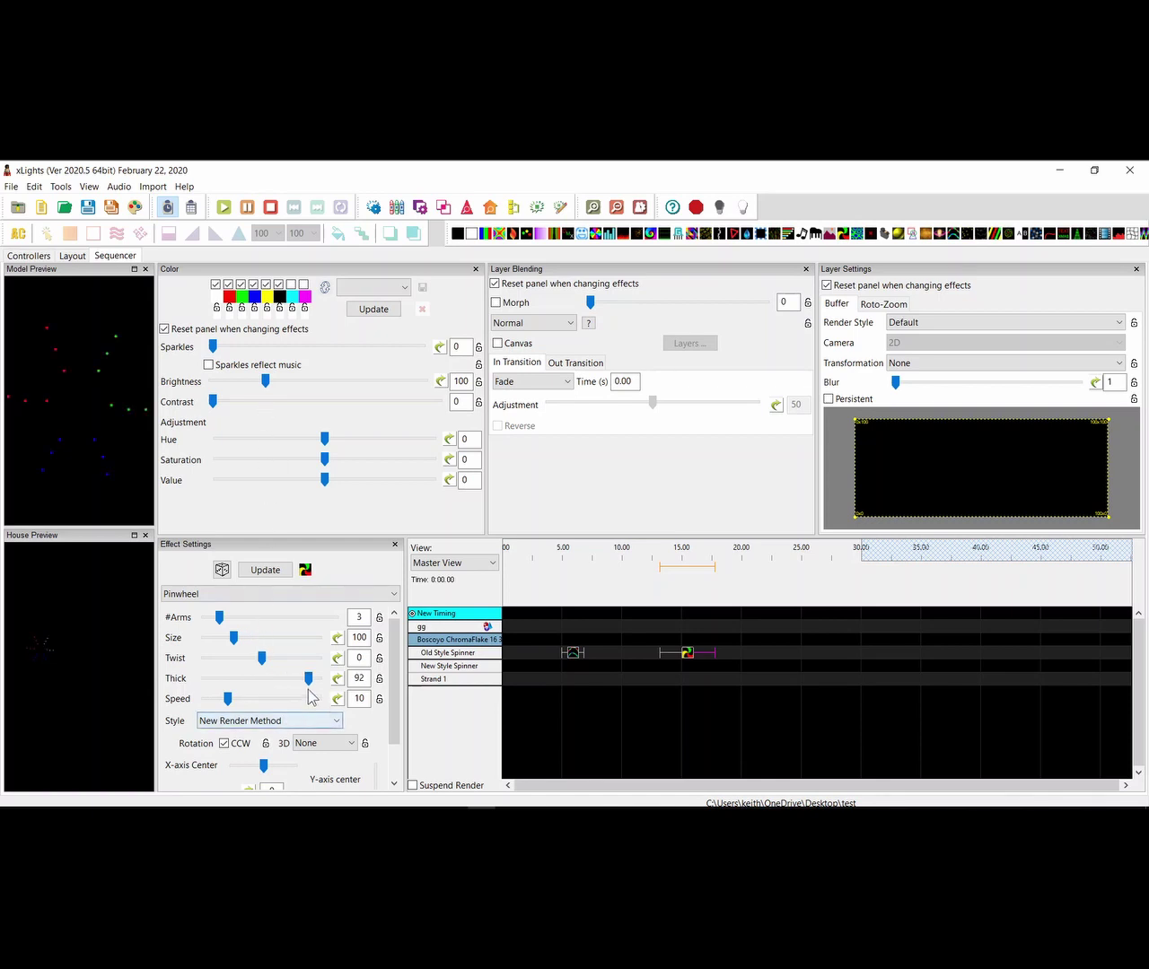
pyautogui.moveTo(308, 680); pyautogui.dragTo(270, 680)
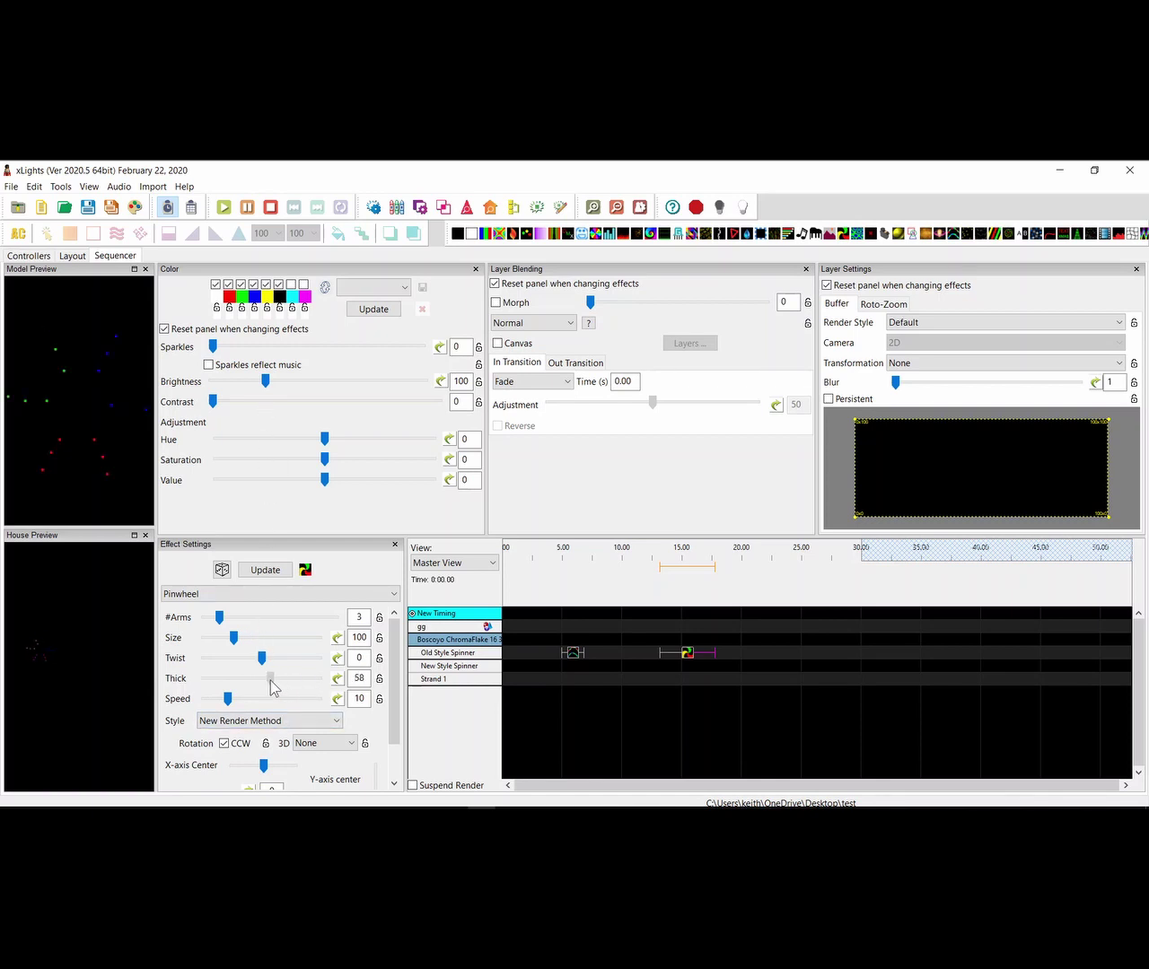
# Move the Single Strand effect from the Old Style Spinner row back to the New Style Spinner row
pyautogui.click(573, 655)
pyautogui.moveTo(572, 660); pyautogui.dragTo(574, 661)
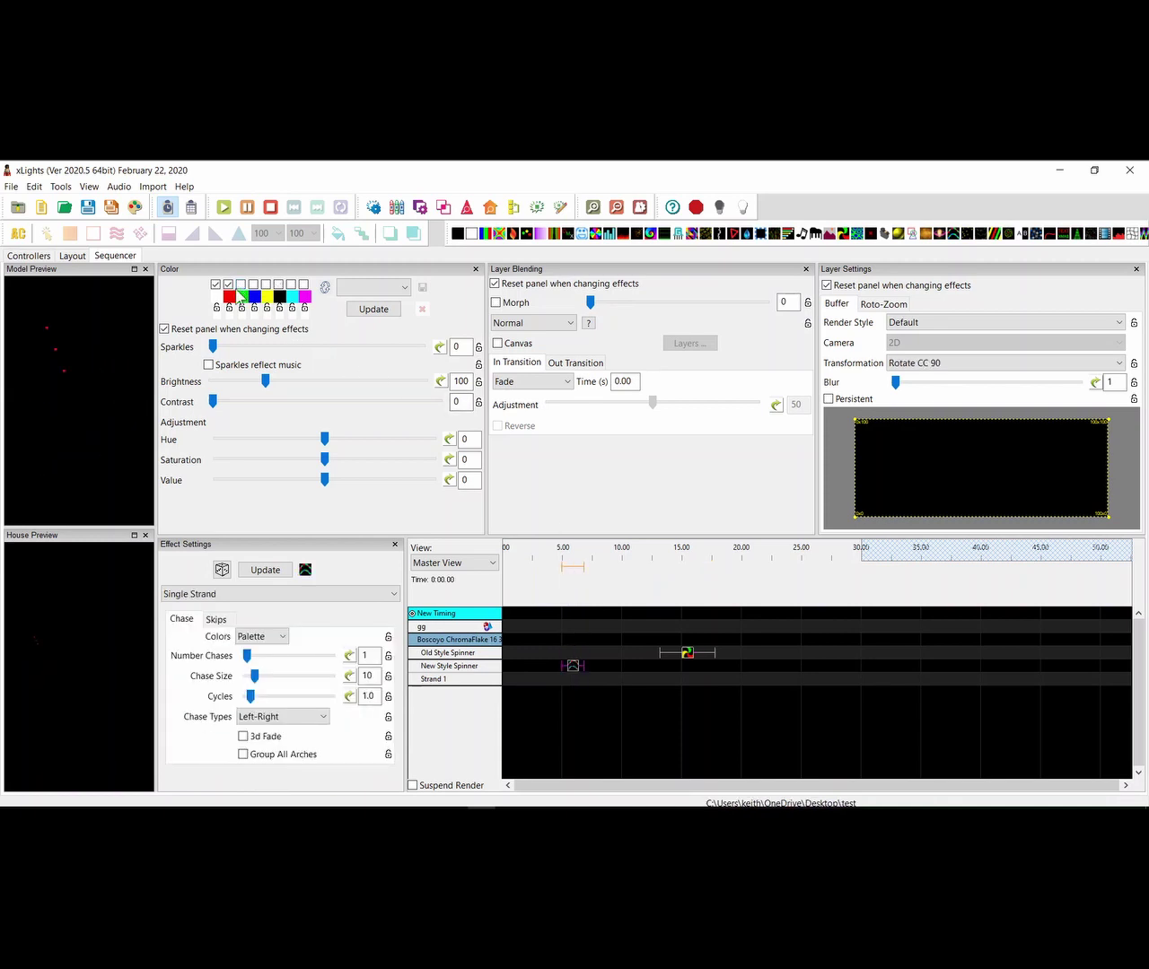
pyautogui.click(557, 666)
# Download Boscoyo Studio's ChromaFlake 96" from the 96" Snowflakes category into the layout beside the existing ChromaFlake and enlarge it
pyautogui.click(70, 256)
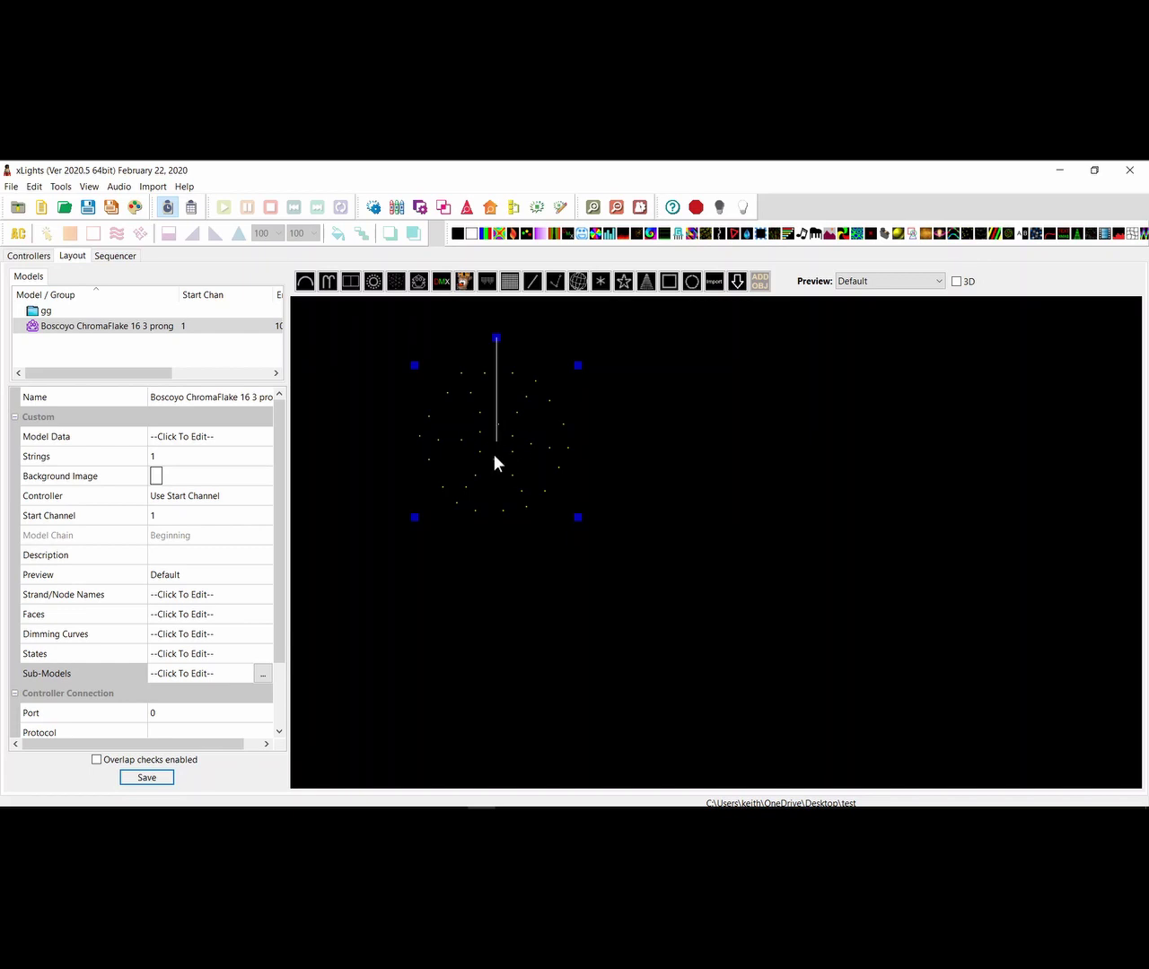
pyautogui.click(736, 281)
pyautogui.moveTo(633, 434); pyautogui.dragTo(777, 501)
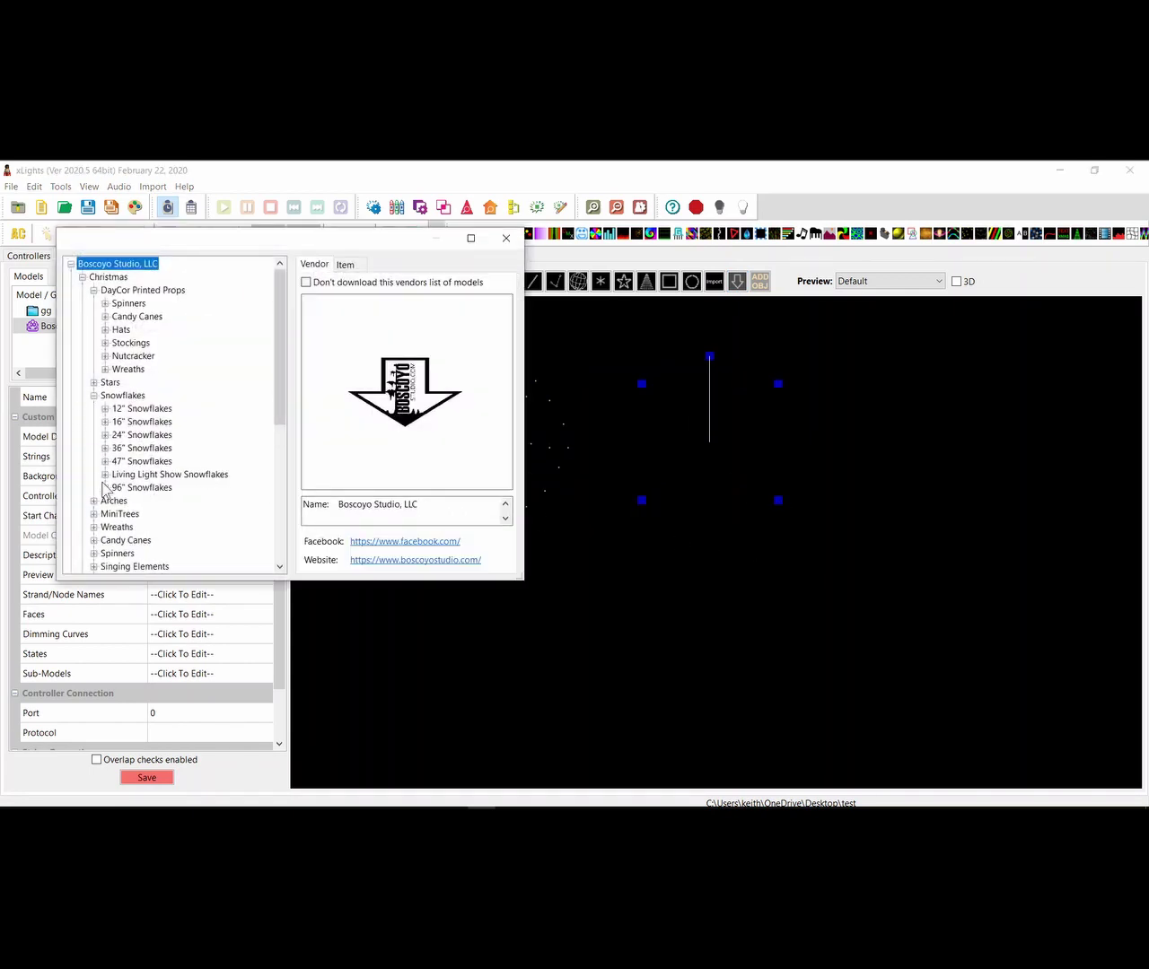
pyautogui.click(106, 487)
pyautogui.click(152, 501)
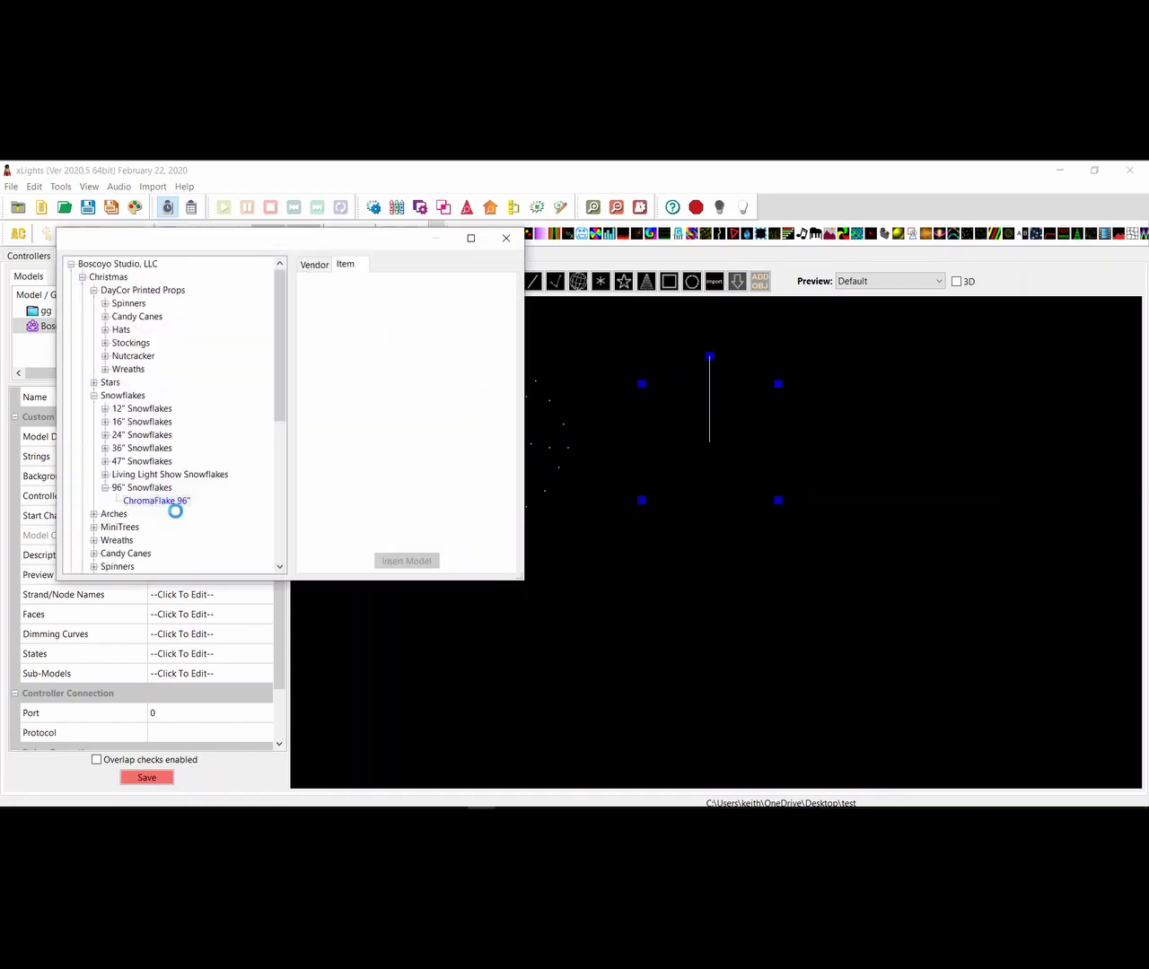
pyautogui.click(412, 564)
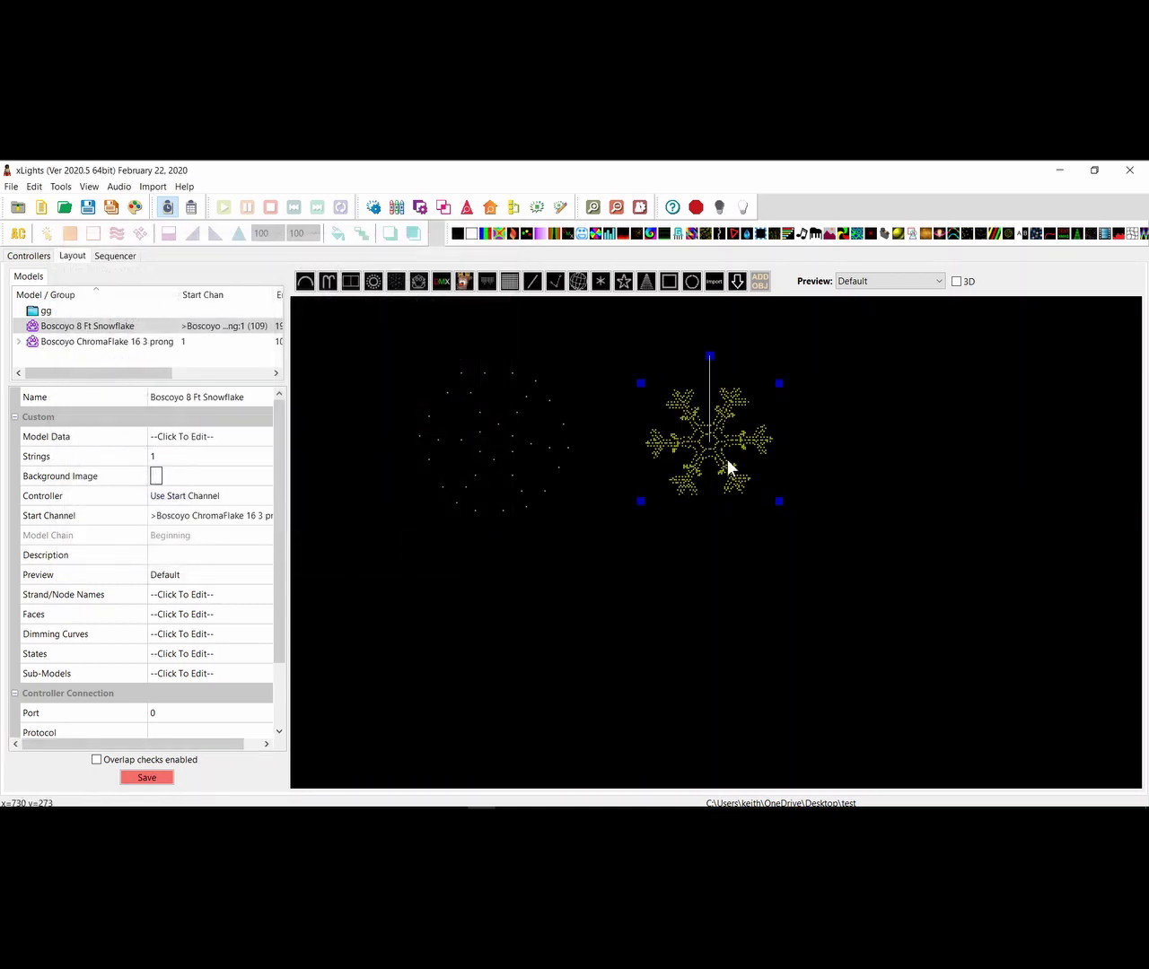
pyautogui.moveTo(781, 502); pyautogui.dragTo(838, 552)
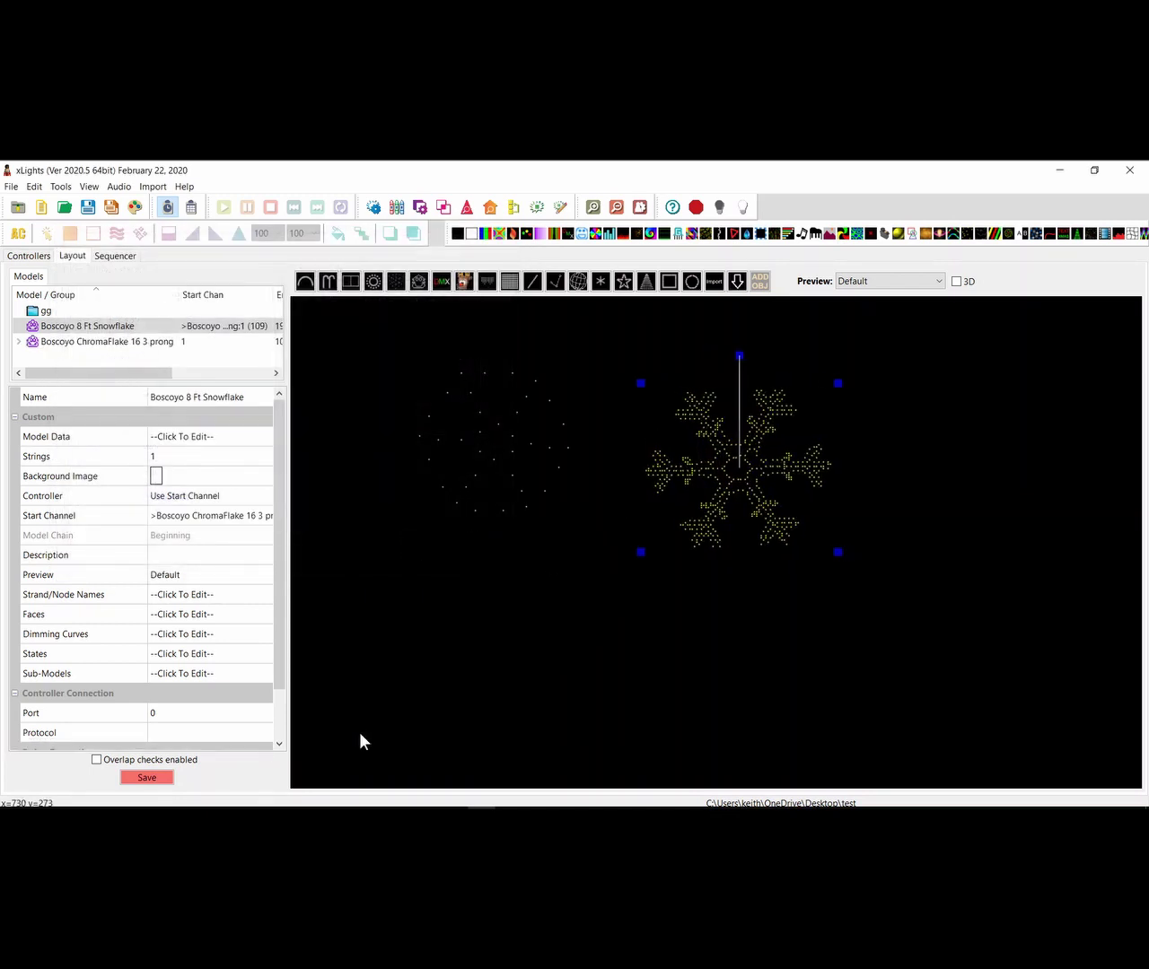
# Add a sub-model to the Boscoyo 8 Ft Snowflake and open its Bottom row's node selection in a maximized window
pyautogui.click(250, 673)
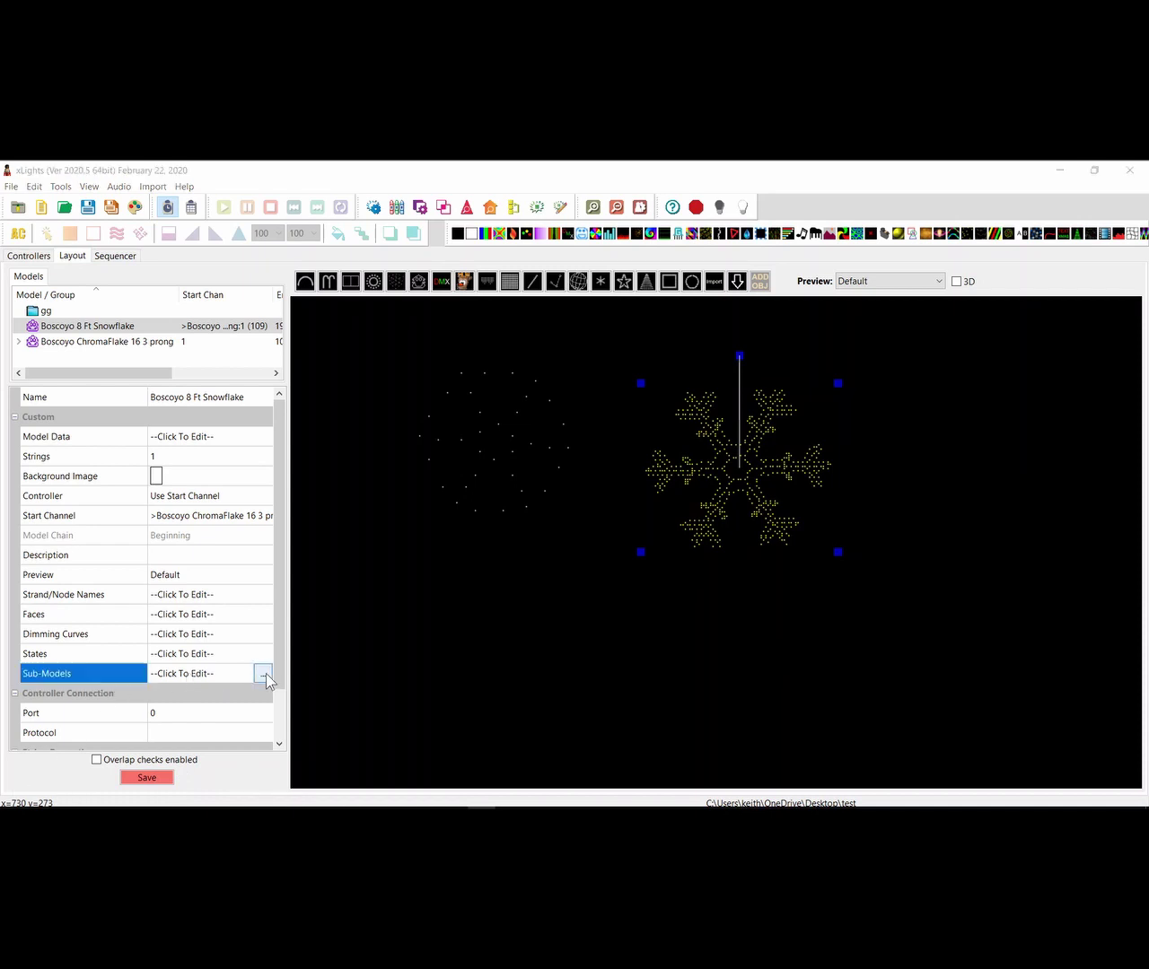
pyautogui.click(266, 673)
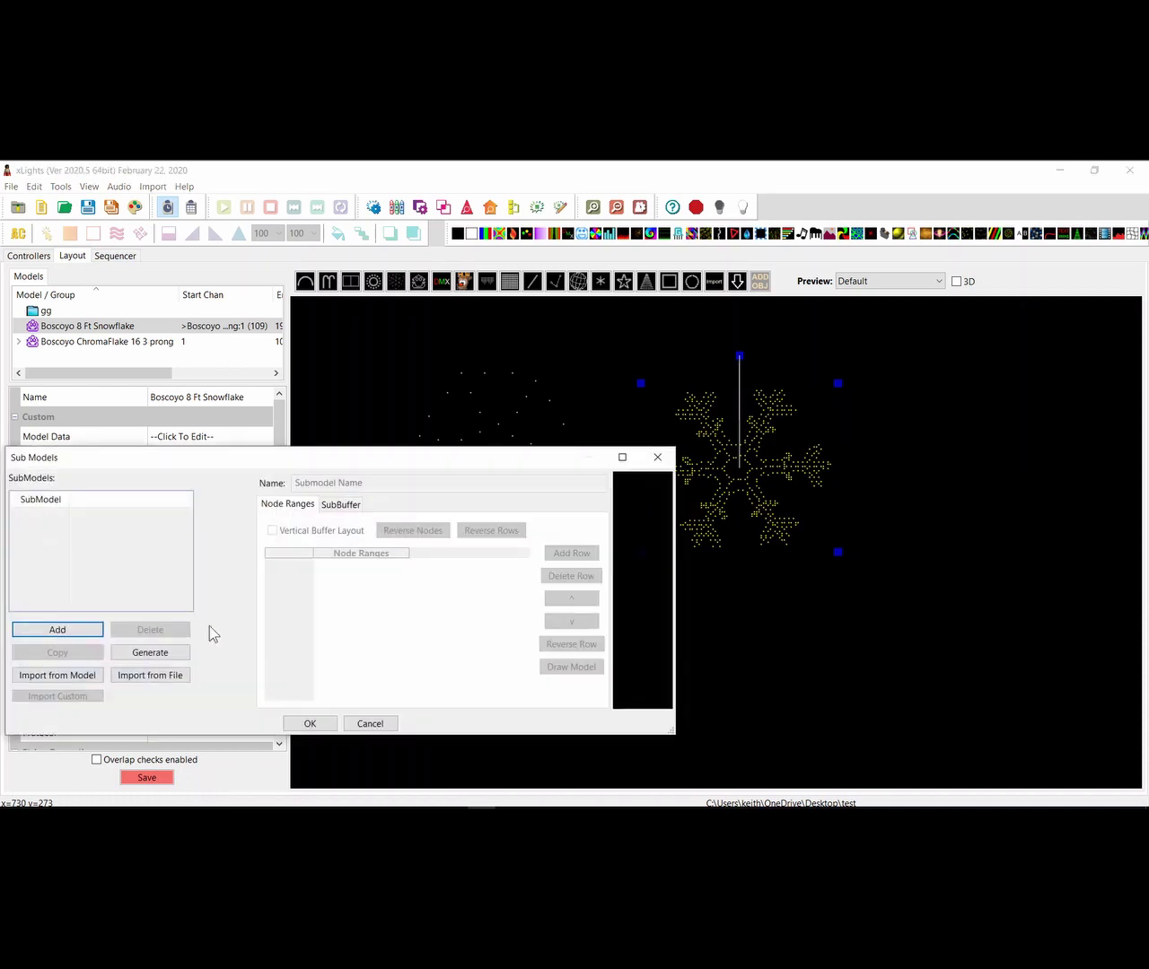
pyautogui.click(57, 630)
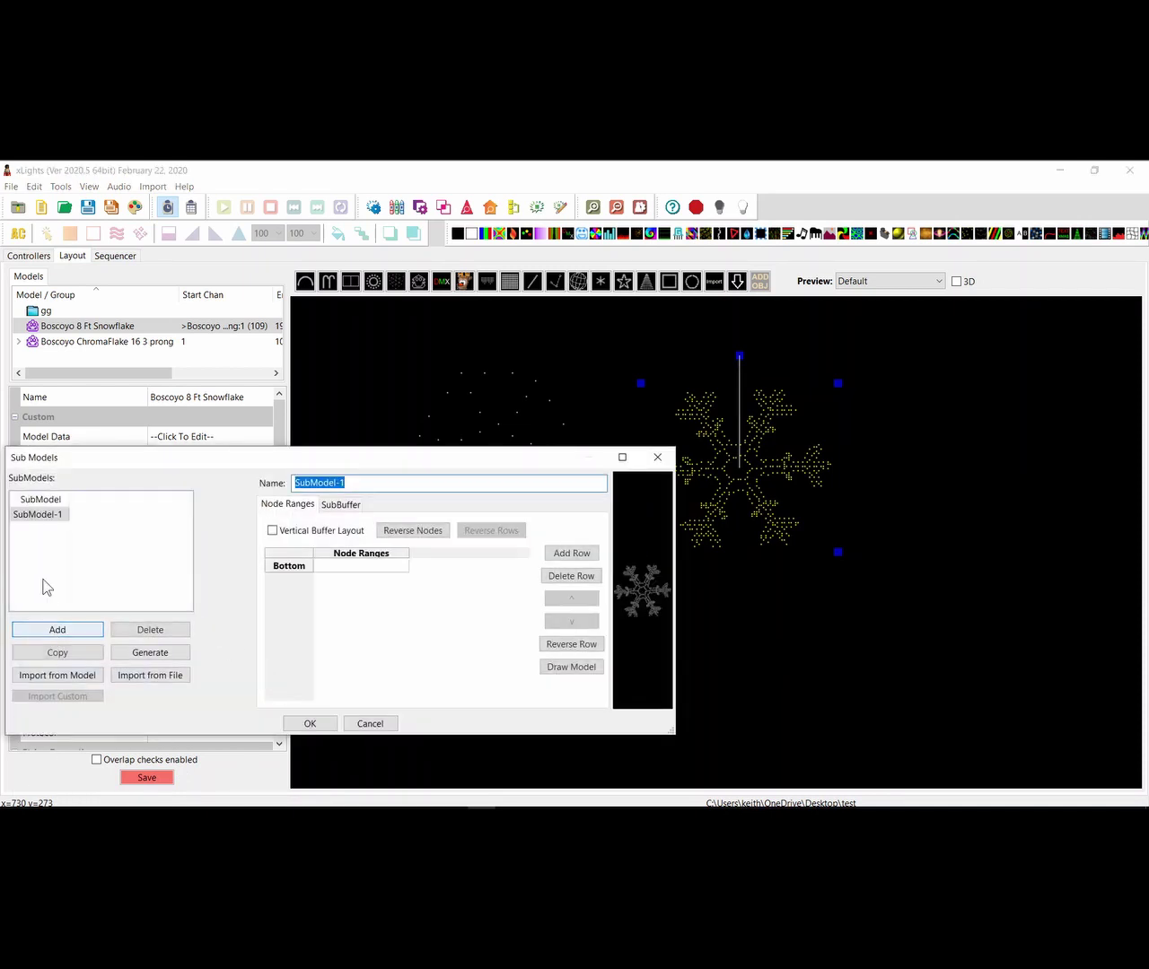
pyautogui.doubleClick(314, 566)
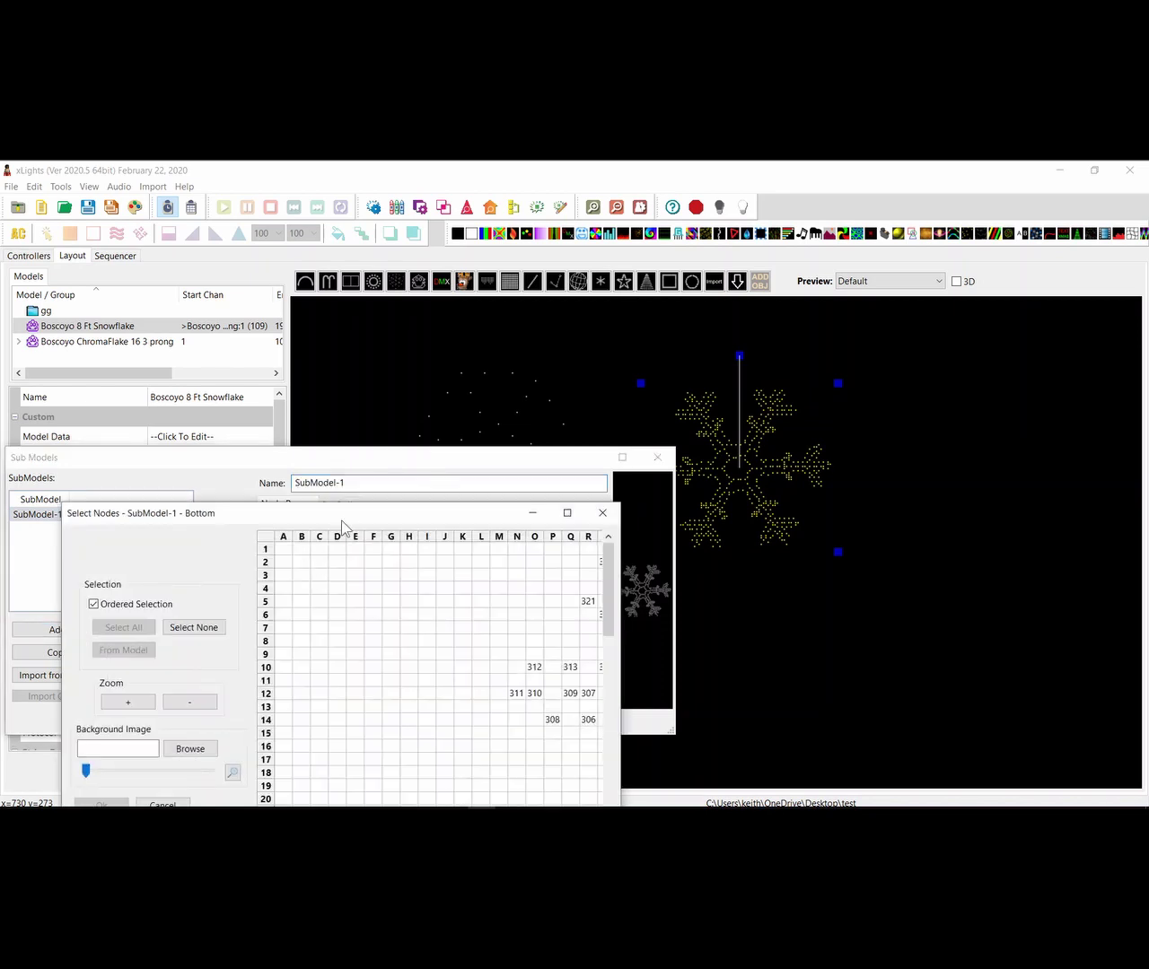
pyautogui.moveTo(342, 513); pyautogui.dragTo(310, 139)
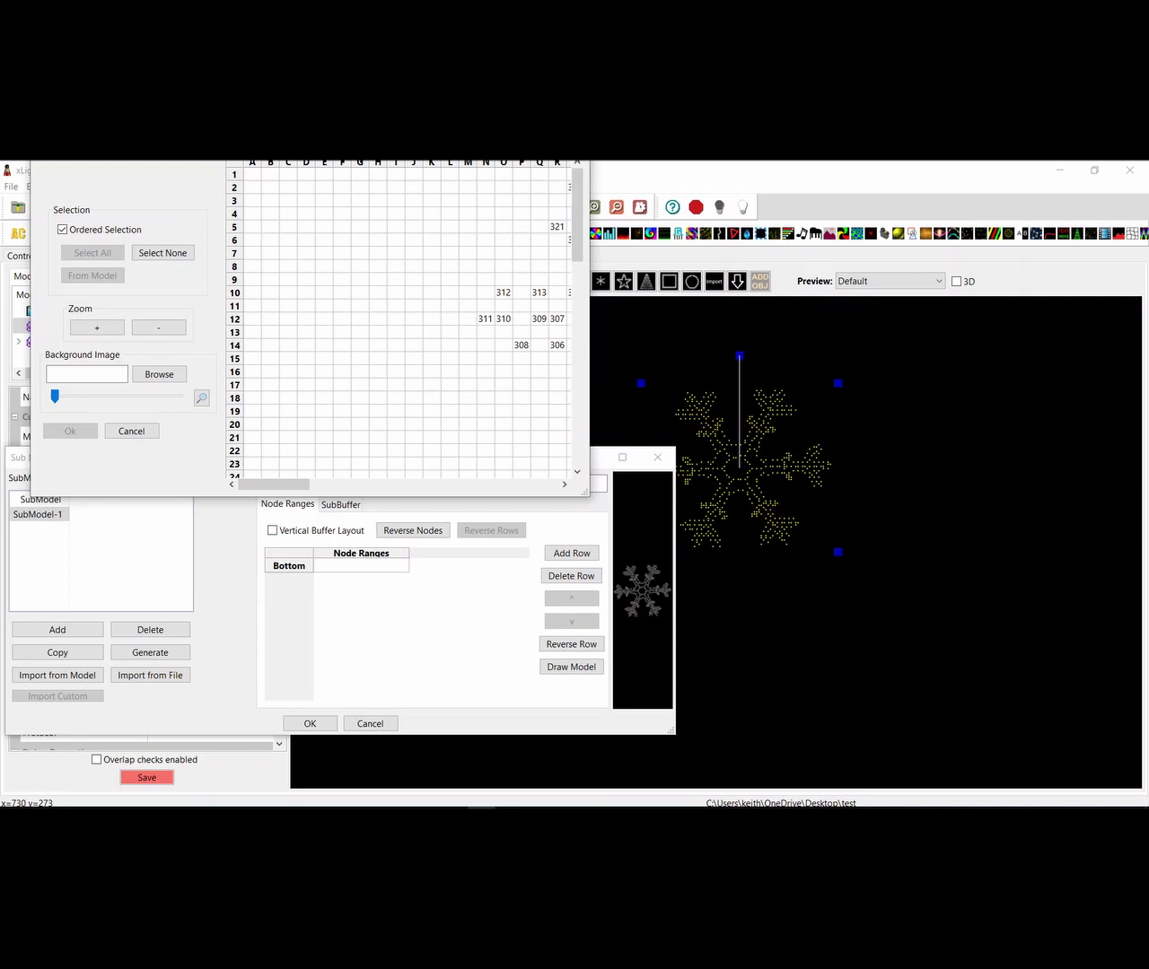
pyautogui.moveTo(310, 139); pyautogui.dragTo(421, 247)
pyautogui.doubleClick(421, 247)
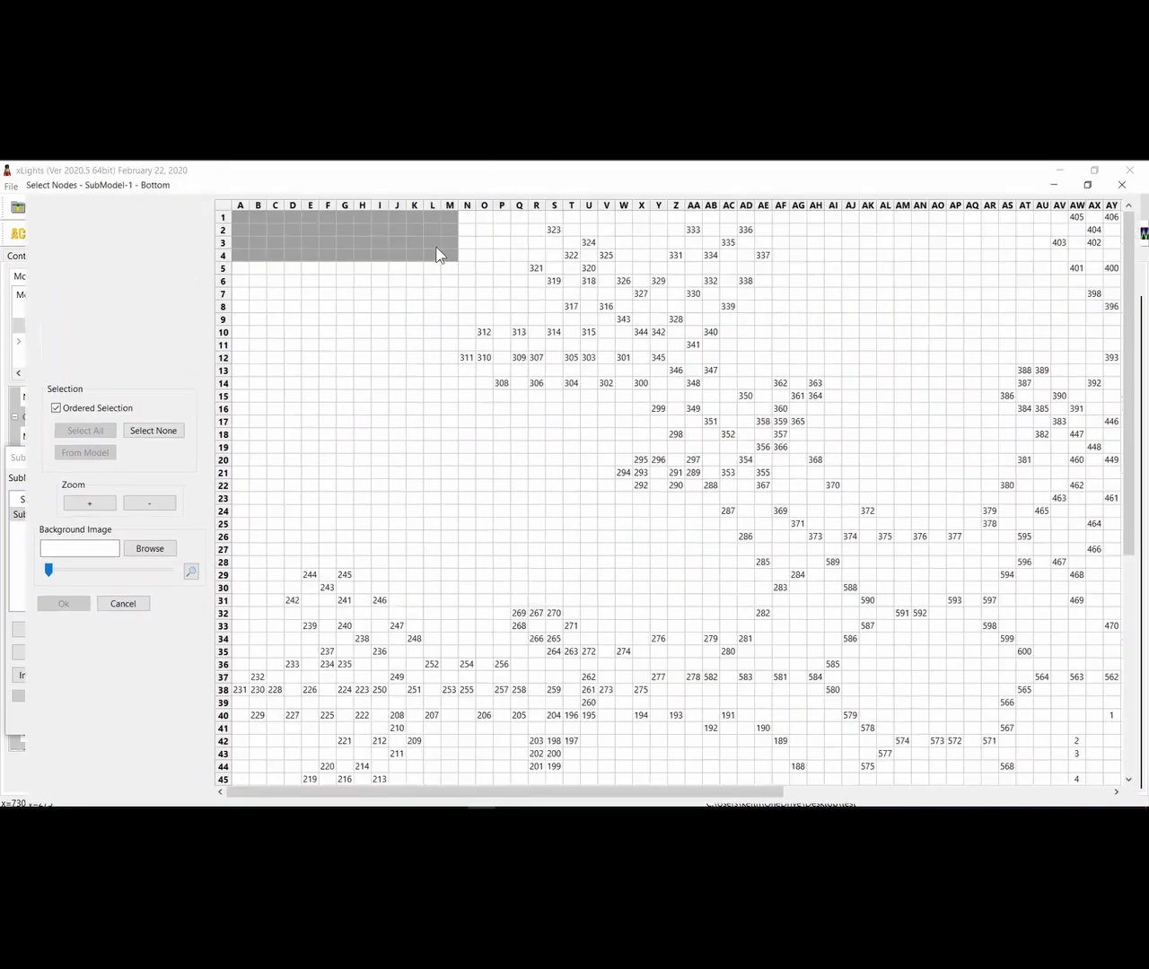
pyautogui.scroll(-1, 627, 460)
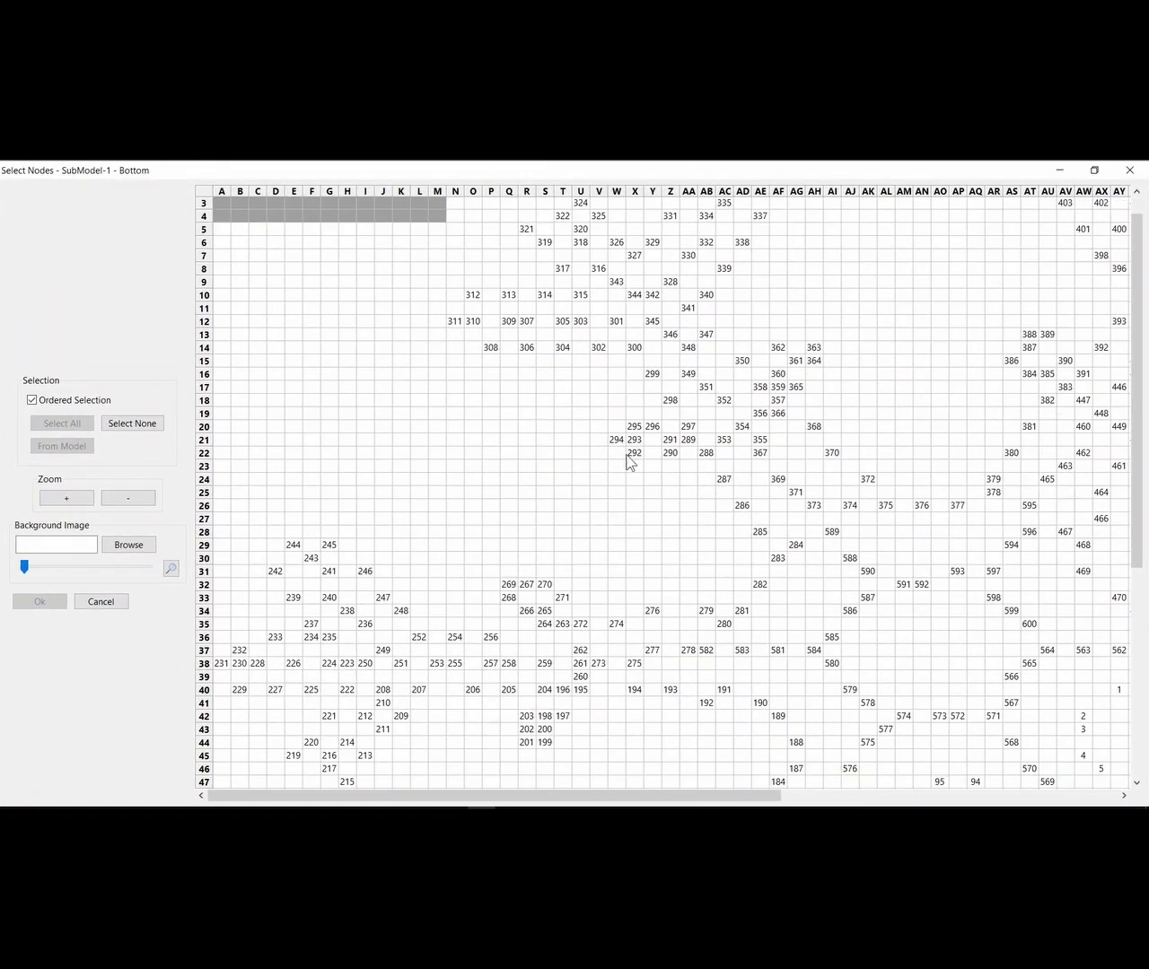
pyautogui.scroll(1, 626, 461)
pyautogui.scroll(-3, 622, 464)
pyautogui.scroll(3, 619, 465)
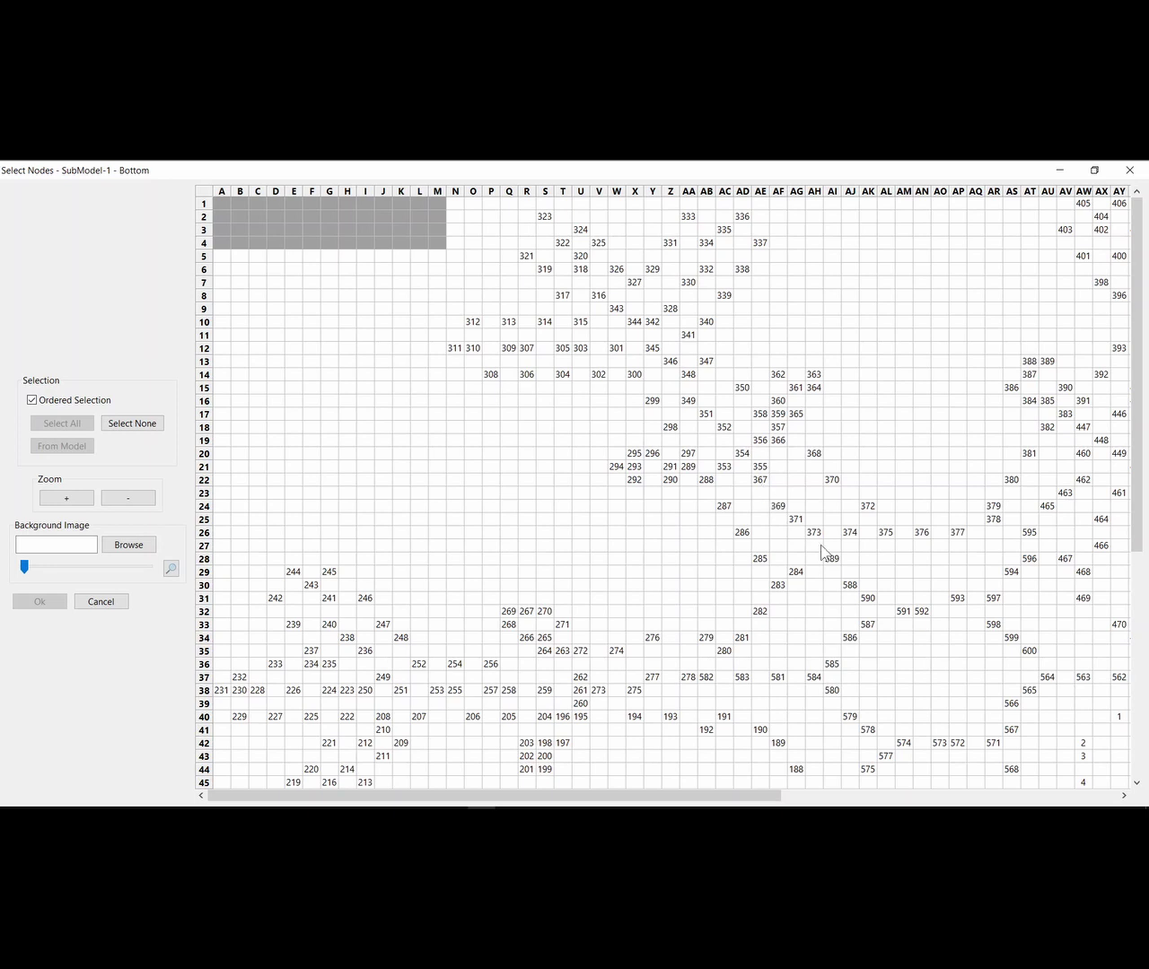
# Select nodes 590, 588, 373, 371, 369 and 367 in that order for the sub-model's Bottom row
pyautogui.click(867, 597)
pyautogui.click(850, 585)
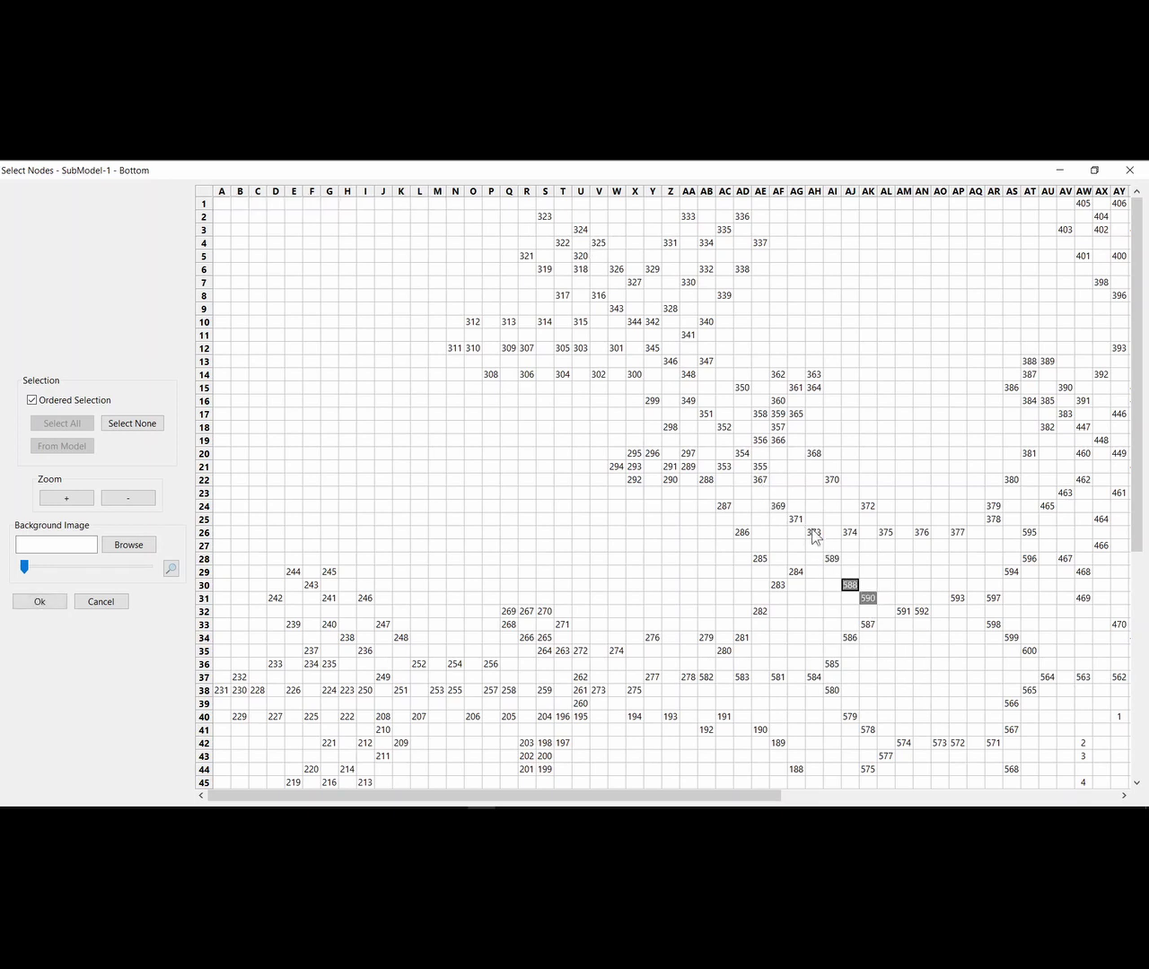
pyautogui.click(811, 532)
pyautogui.click(796, 519)
pyautogui.click(775, 505)
pyautogui.click(762, 485)
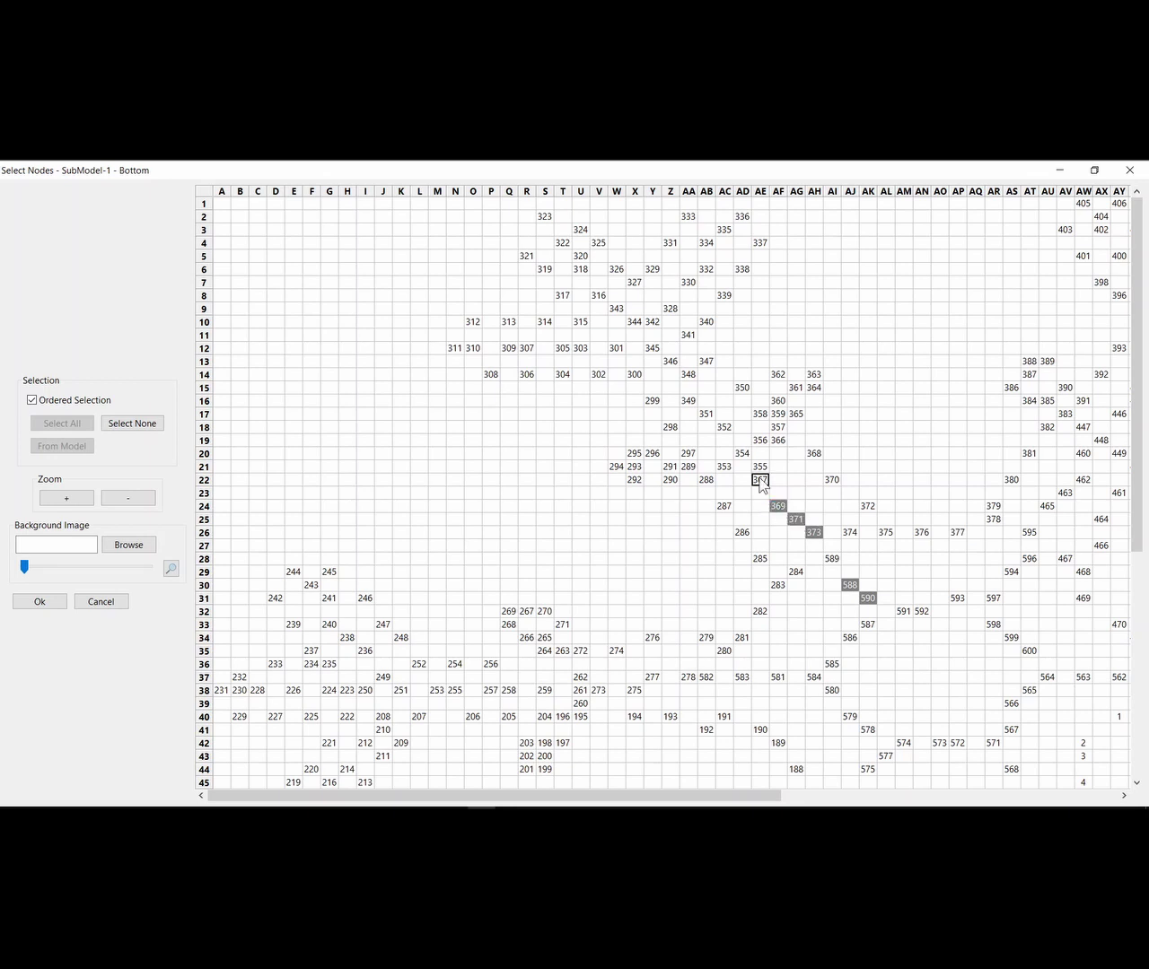
# Restore, resize and reposition the Select Nodes window to expose the ordered node list below the grid
pyautogui.scroll(-1, 761, 714)
pyautogui.scroll(-1, 761, 714)
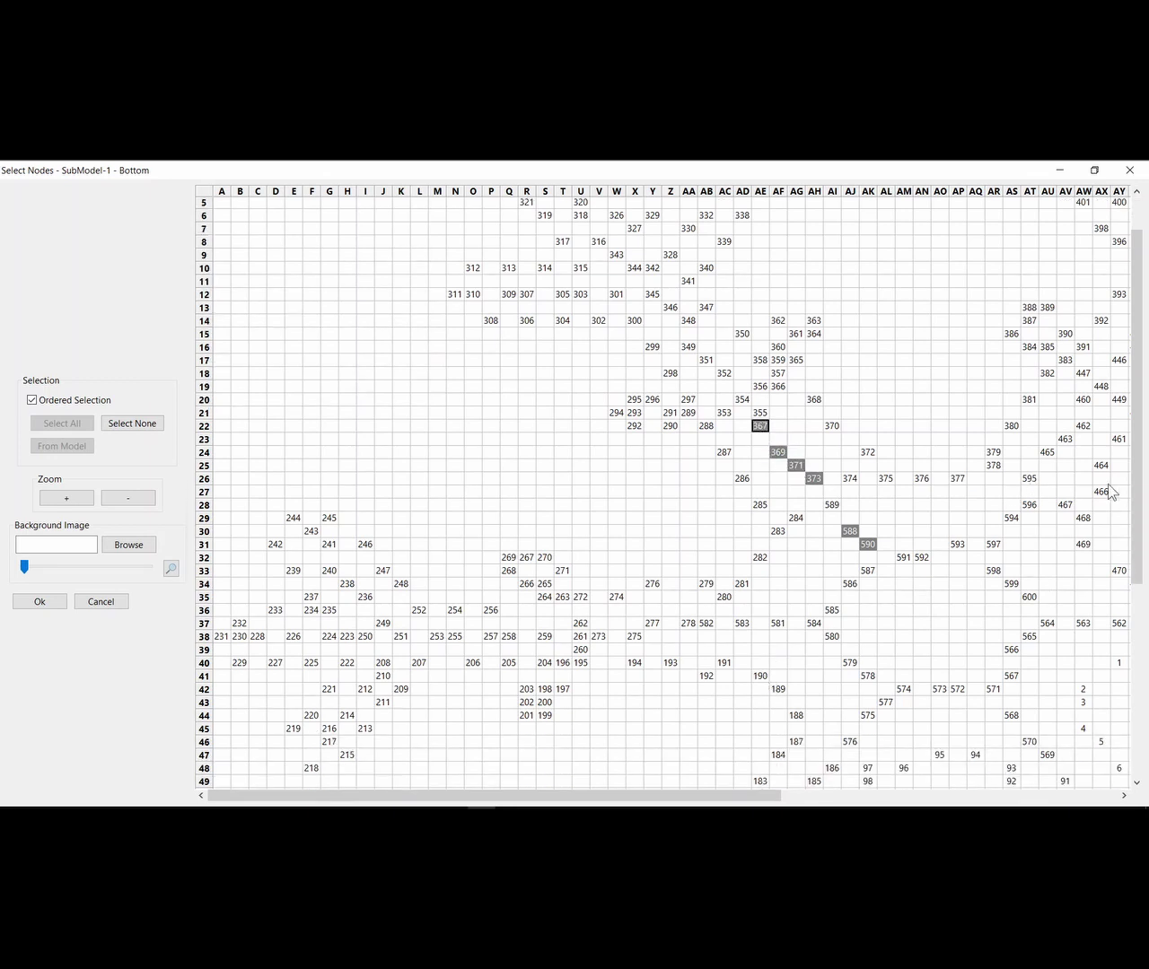
pyautogui.doubleClick(1017, 170)
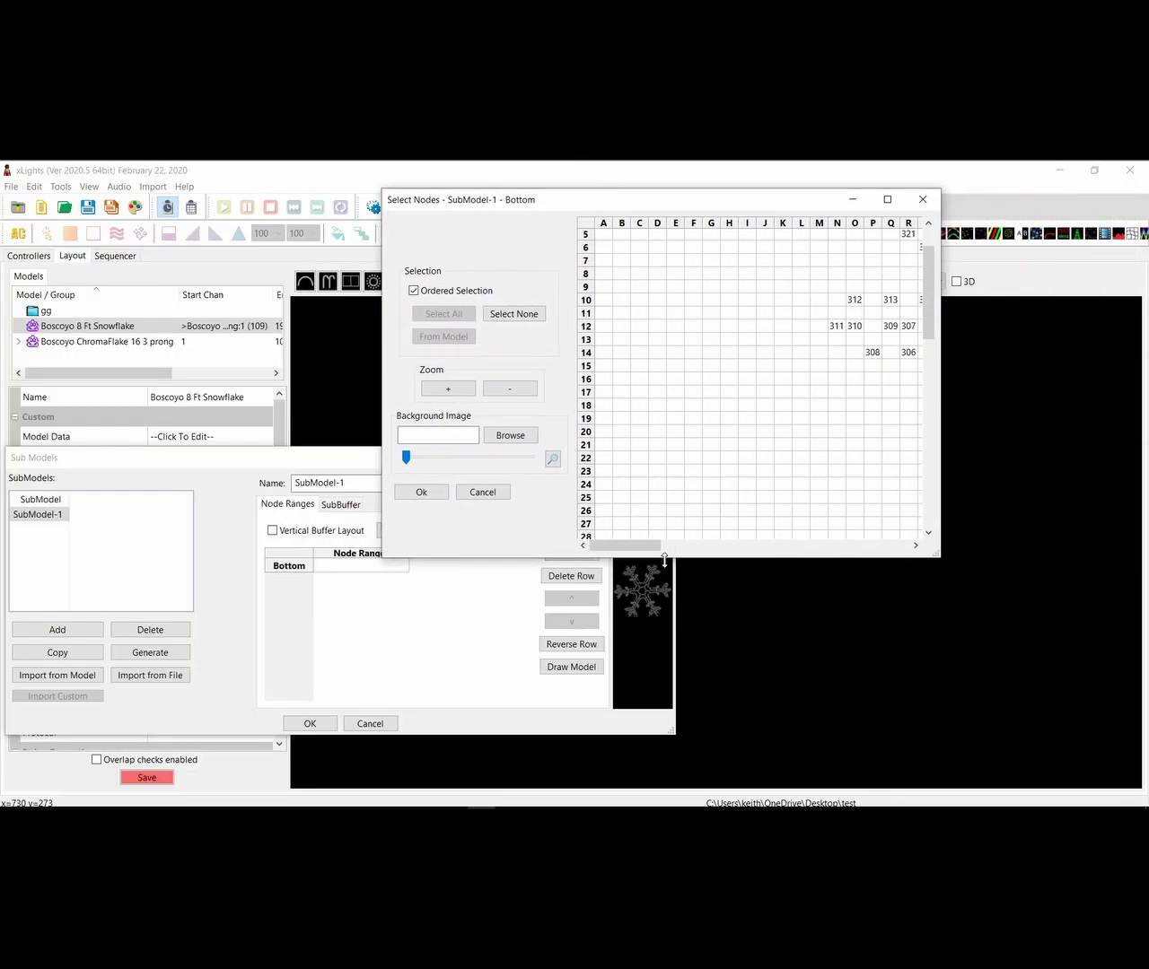
pyautogui.moveTo(665, 558); pyautogui.dragTo(664, 705)
pyautogui.moveTo(929, 465); pyautogui.dragTo(932, 693)
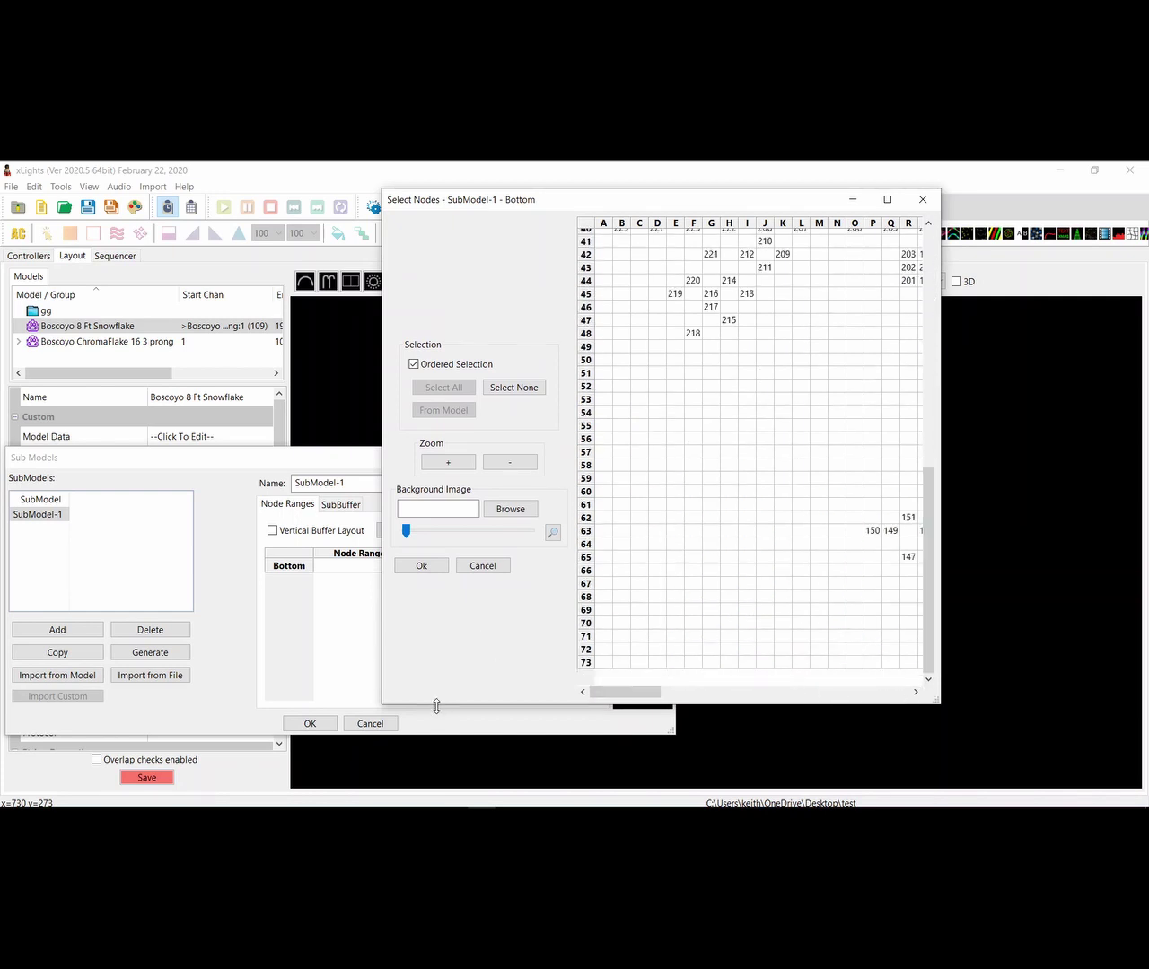
pyautogui.moveTo(437, 707); pyautogui.dragTo(441, 783)
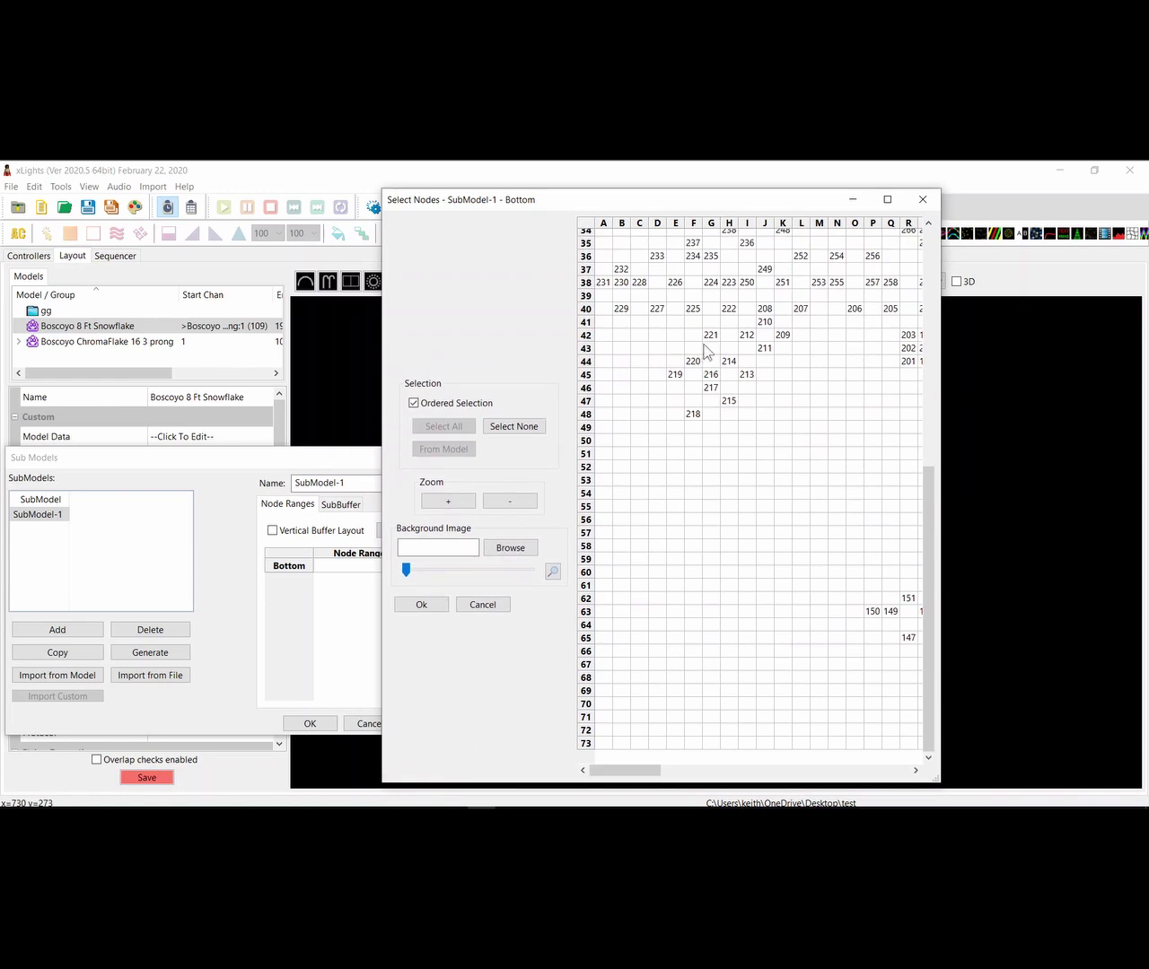
pyautogui.moveTo(709, 188); pyautogui.dragTo(708, 161)
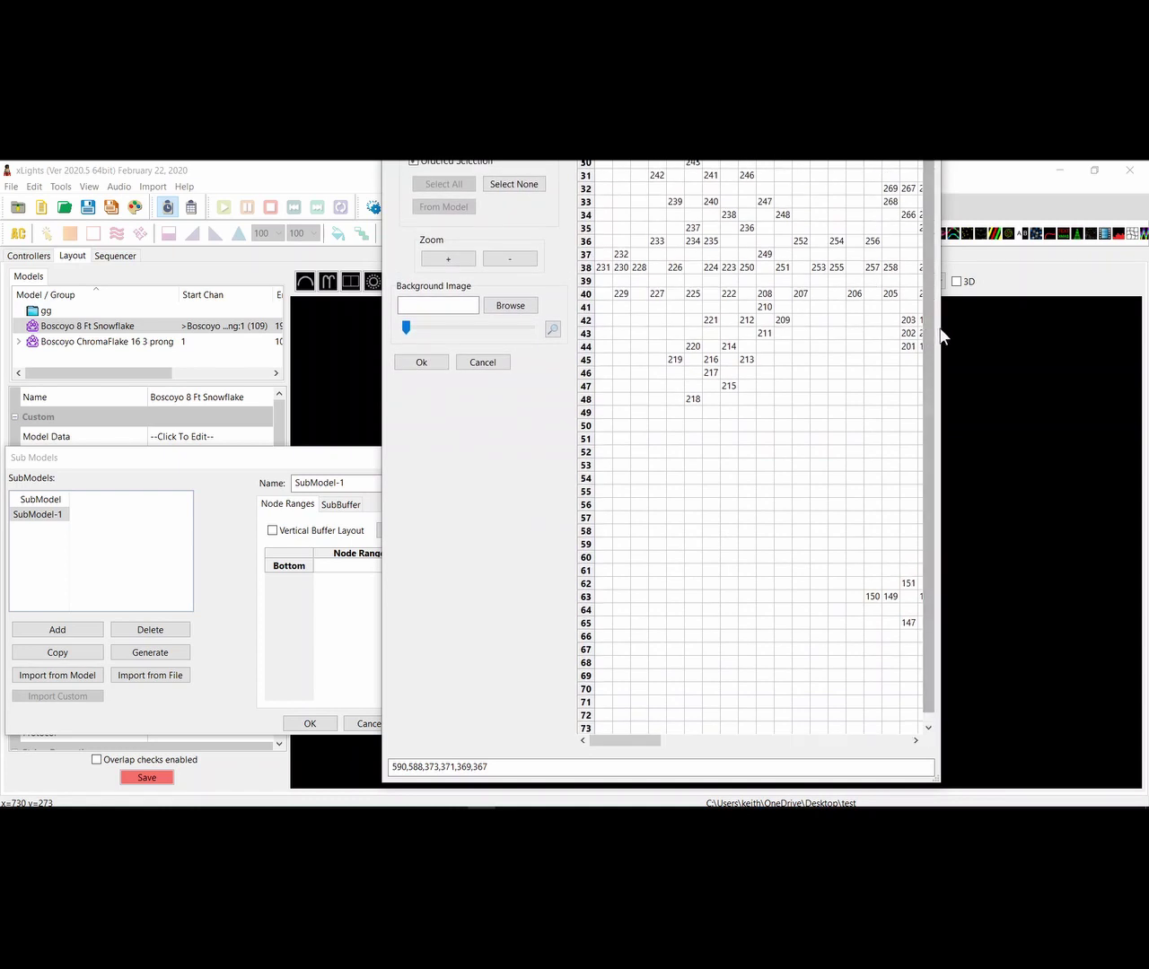
pyautogui.moveTo(941, 336); pyautogui.dragTo(1124, 344)
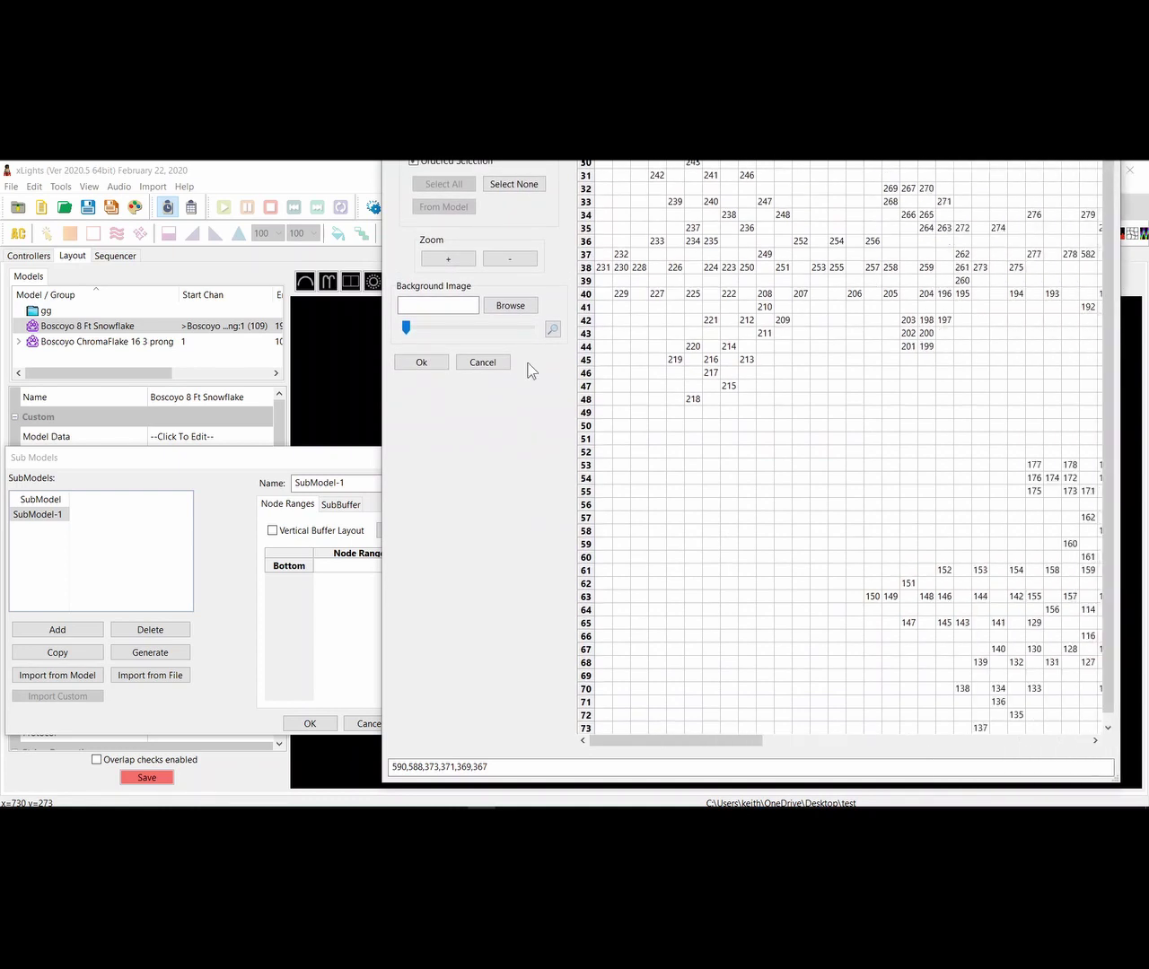
pyautogui.moveTo(383, 364); pyautogui.dragTo(126, 364)
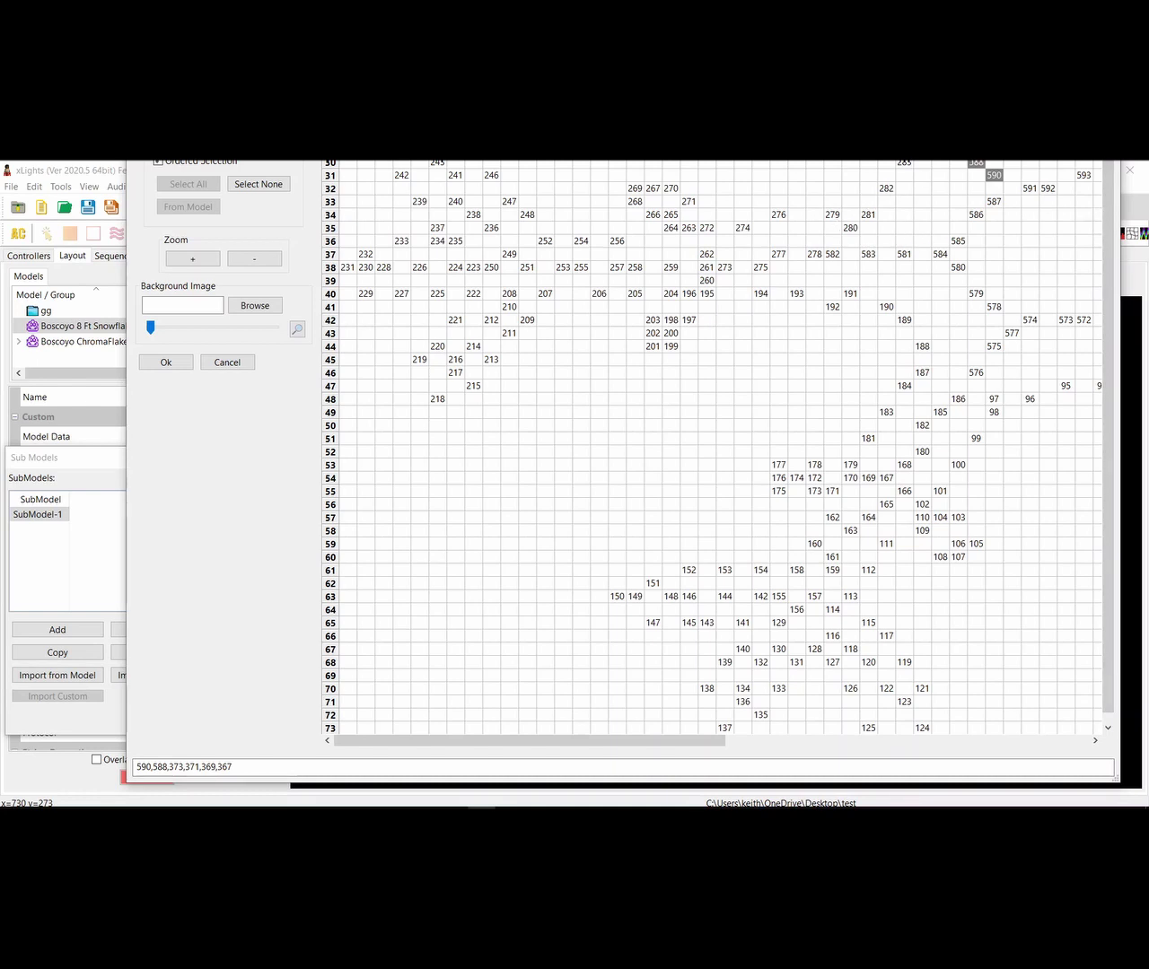
pyautogui.moveTo(830, 162); pyautogui.dragTo(796, 156)
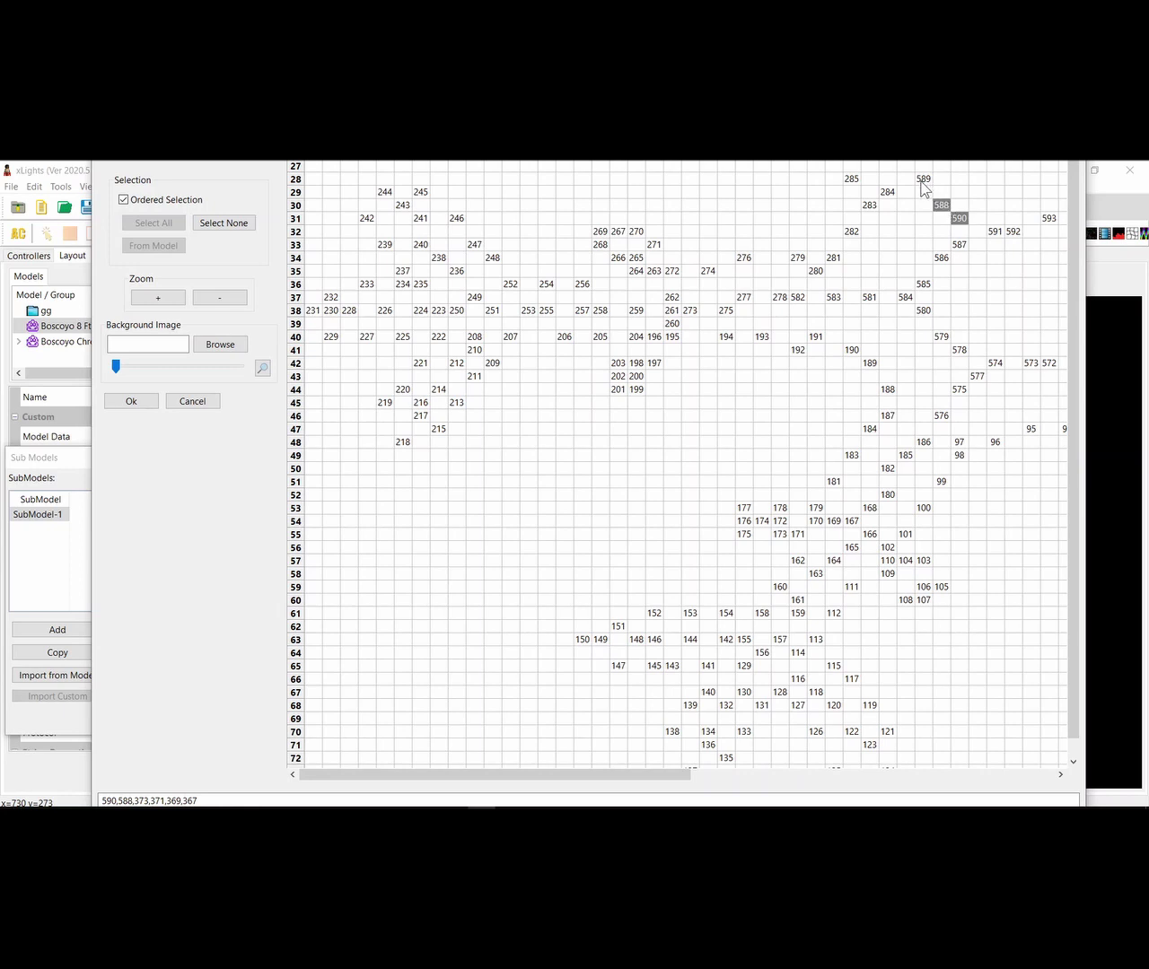
# Insert node 589 after 588 in the ordered list, append node 199 at the end and place node 183 first
pyautogui.click(125, 800)
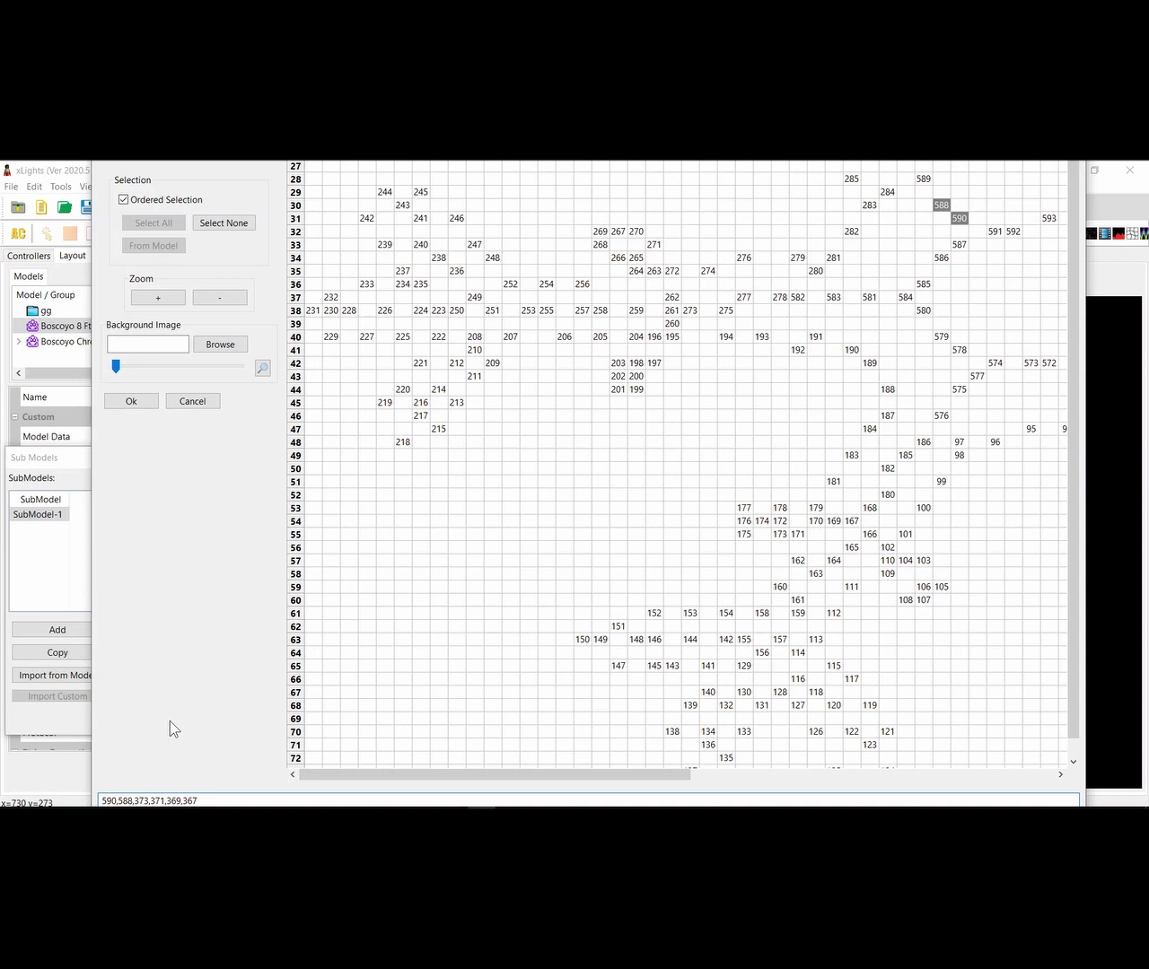
pyautogui.click(923, 179)
pyautogui.moveTo(163, 807)
pyautogui.click(636, 389)
pyautogui.click(851, 456)
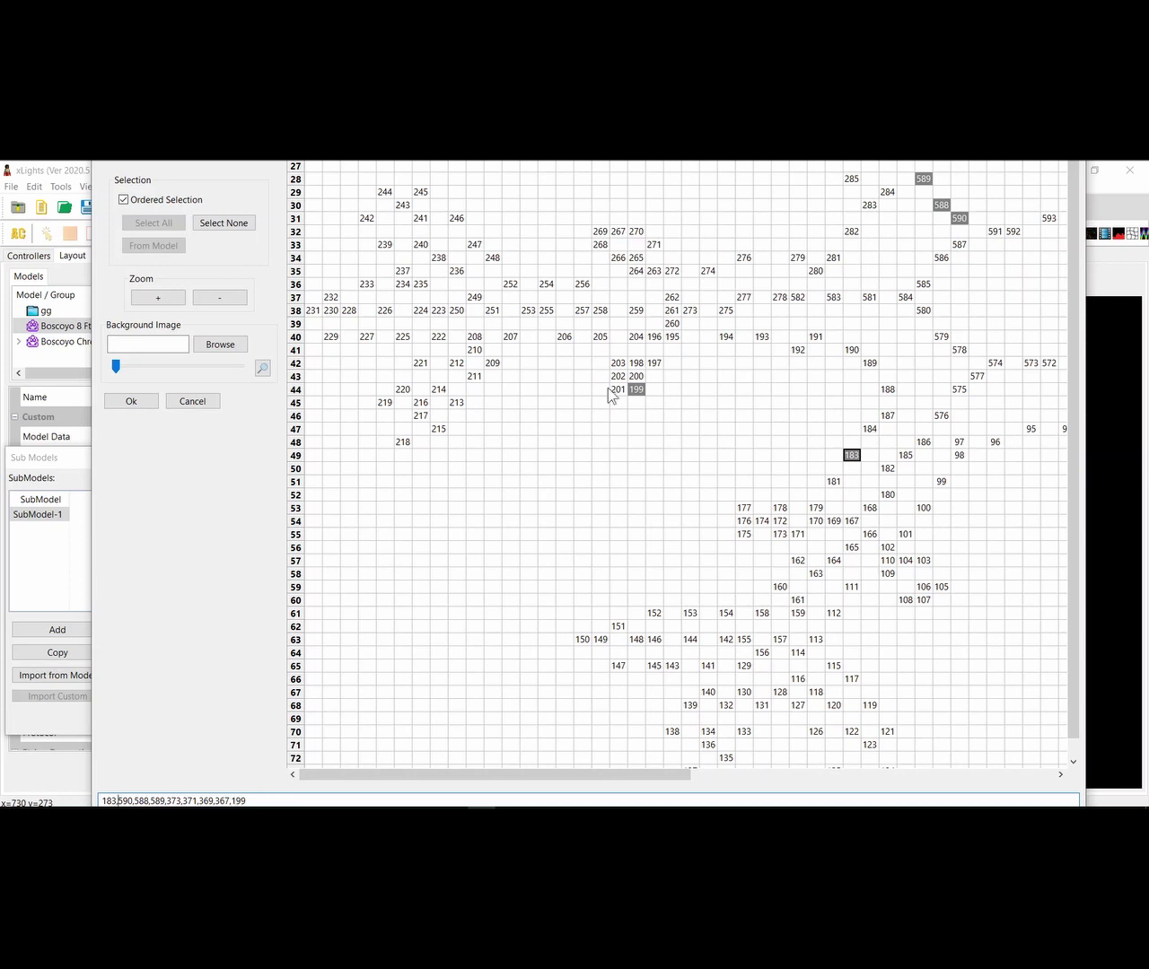
# Remove nodes 199 and 590 from the ordered list and insert node 201 after 373
pyautogui.click(638, 391)
pyautogui.click(964, 220)
pyautogui.moveTo(123, 804)
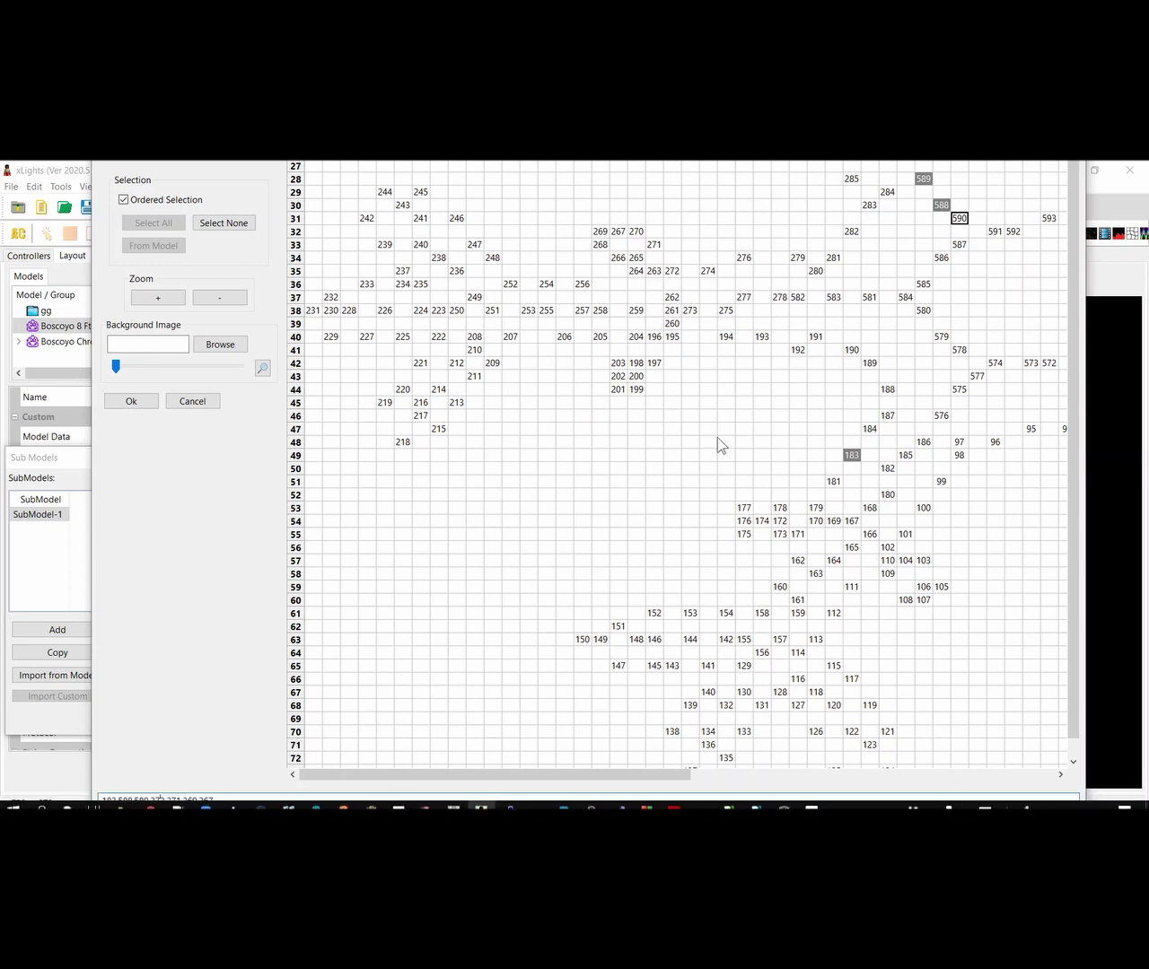
pyautogui.click(619, 391)
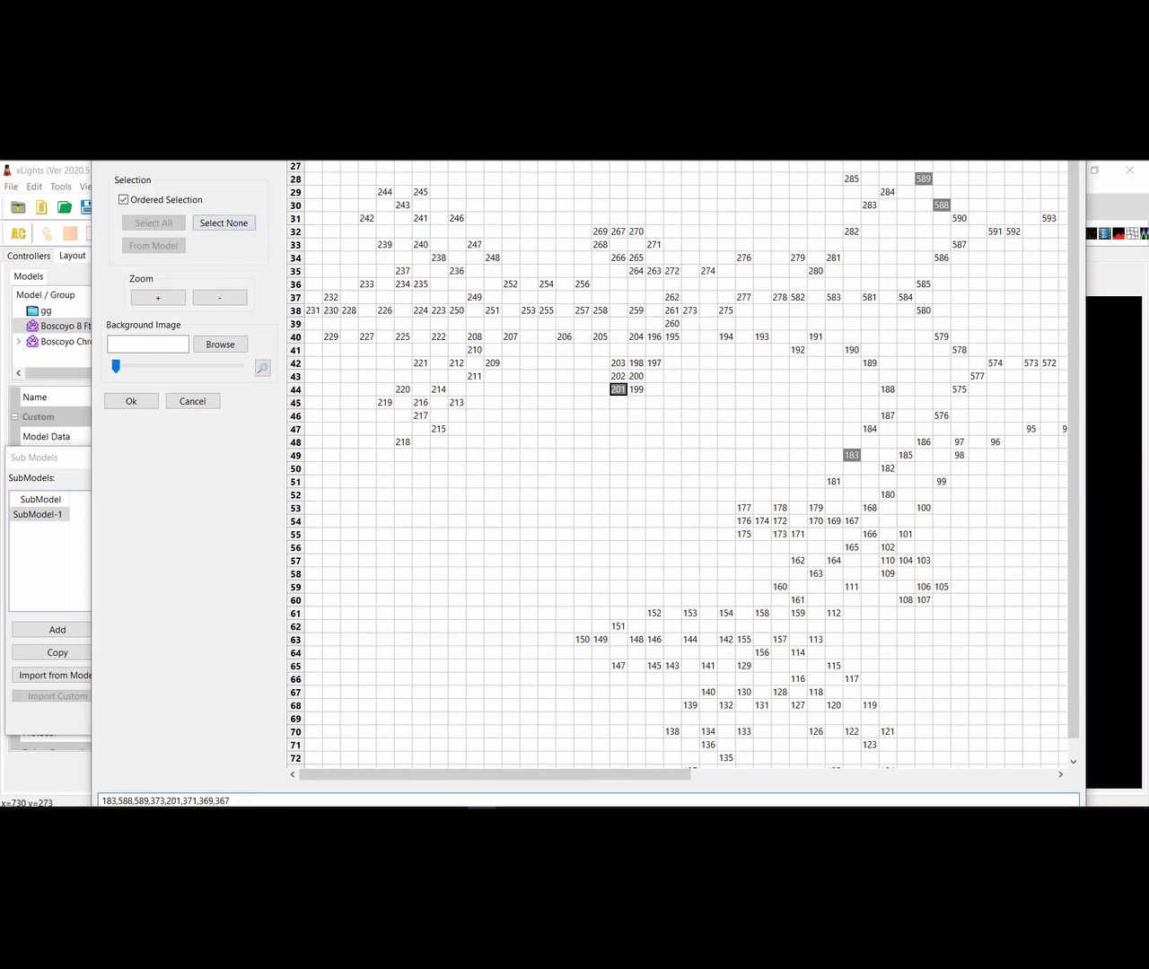
# Turn off Ordered Selection and box-select node blocks in rows 6 to 19 and rows 33 to 45 of the snowflake grid
pyautogui.scroll(9, 337, 445)
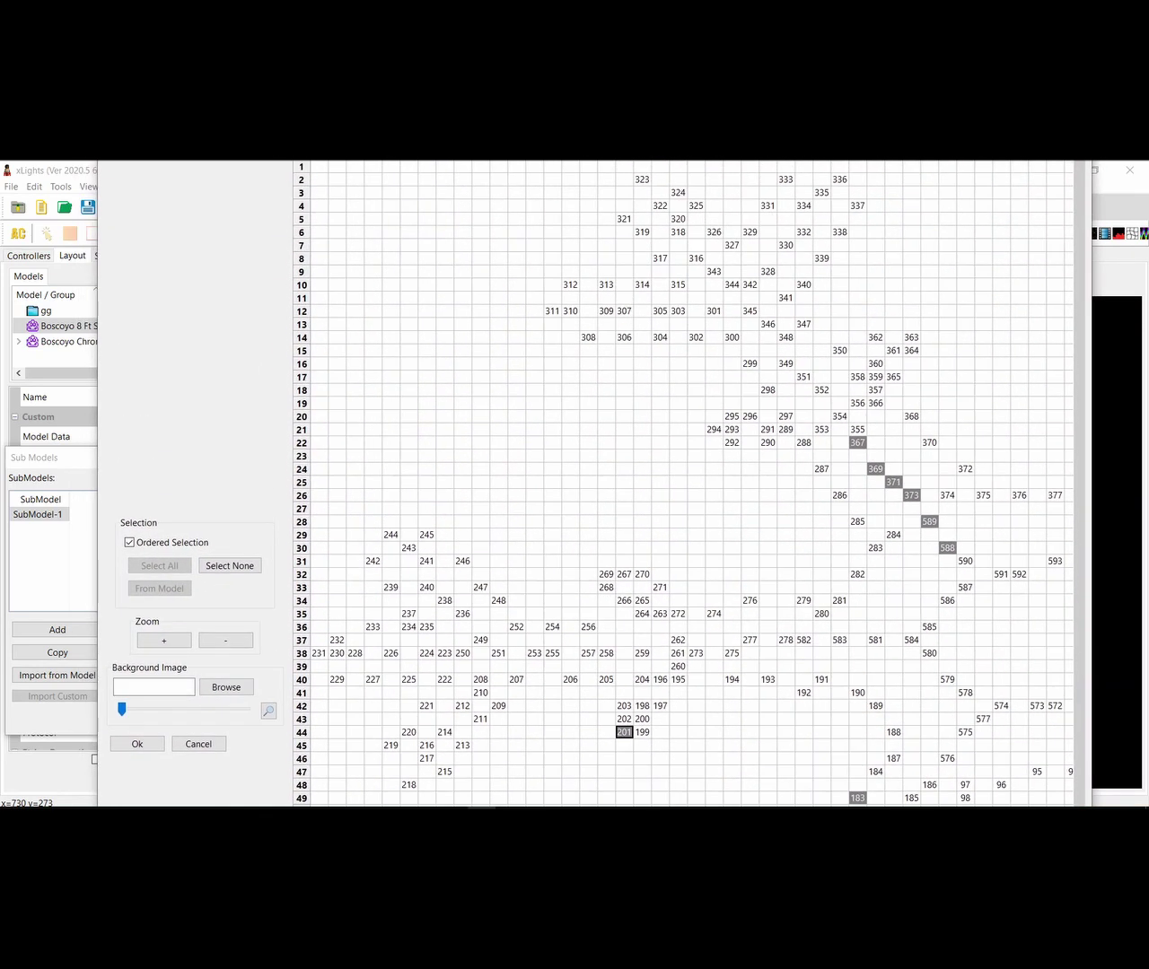
pyautogui.click(131, 542)
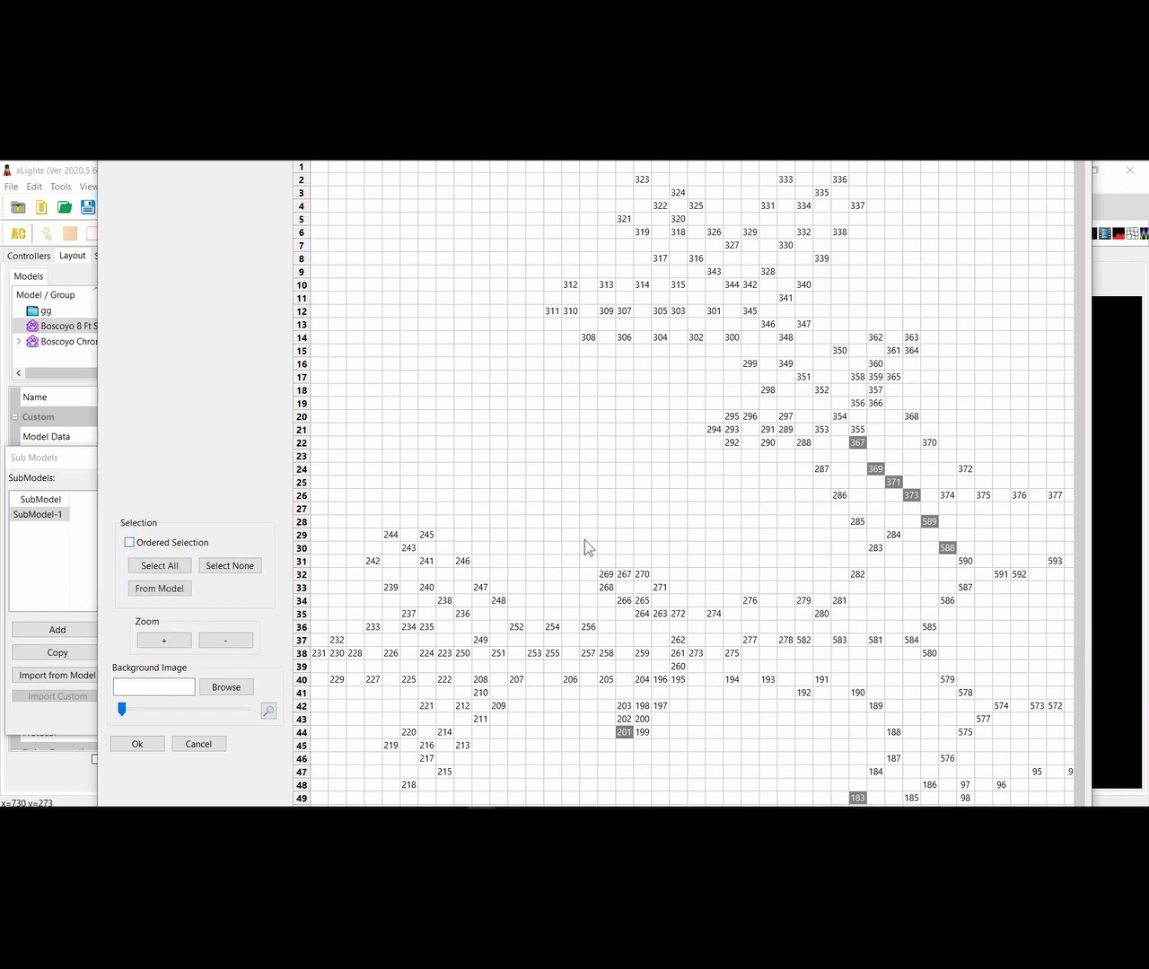
pyautogui.moveTo(675, 228); pyautogui.dragTo(885, 426)
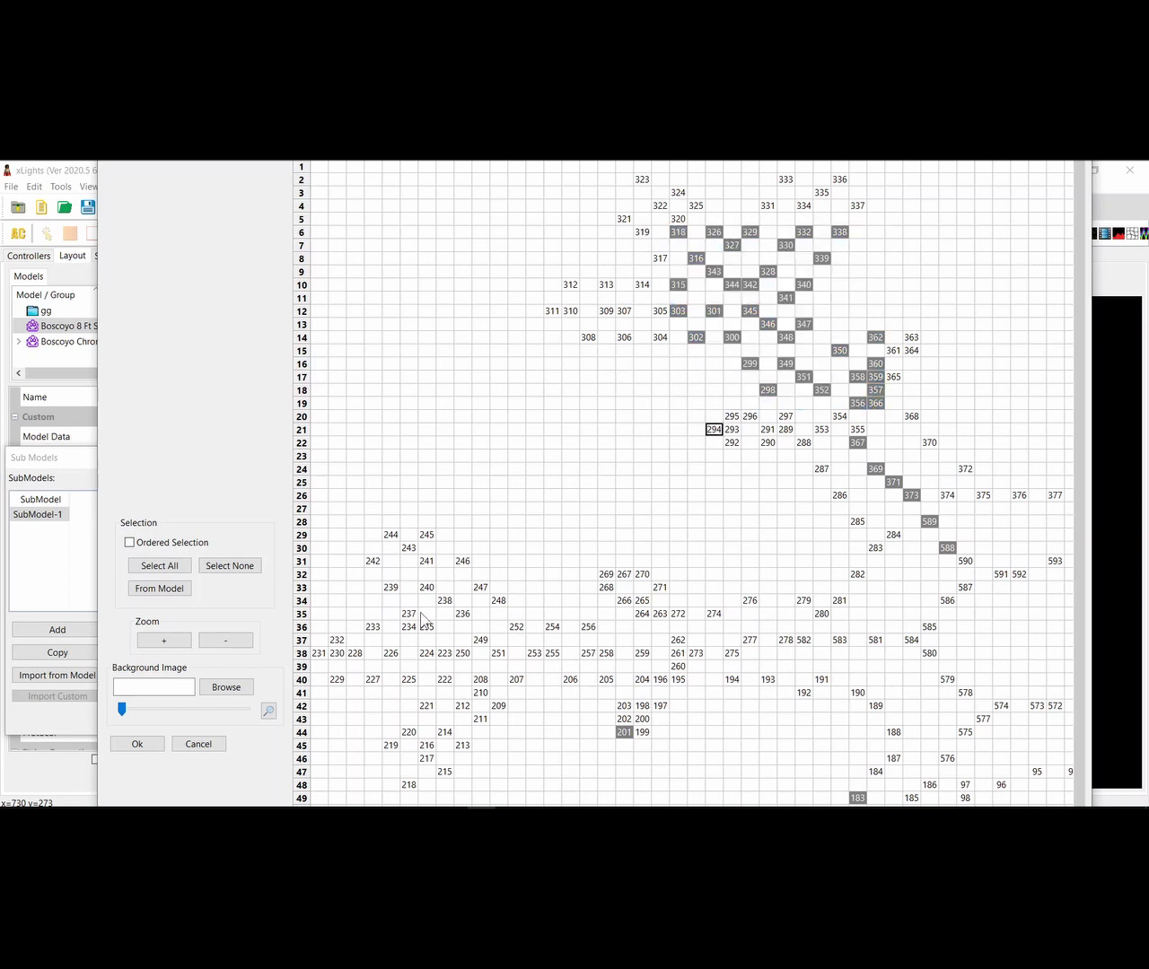
pyautogui.moveTo(421, 584); pyautogui.dragTo(647, 732)
pyautogui.moveTo(727, 618); pyautogui.dragTo(956, 754)
pyautogui.scroll(-1, 777, 619)
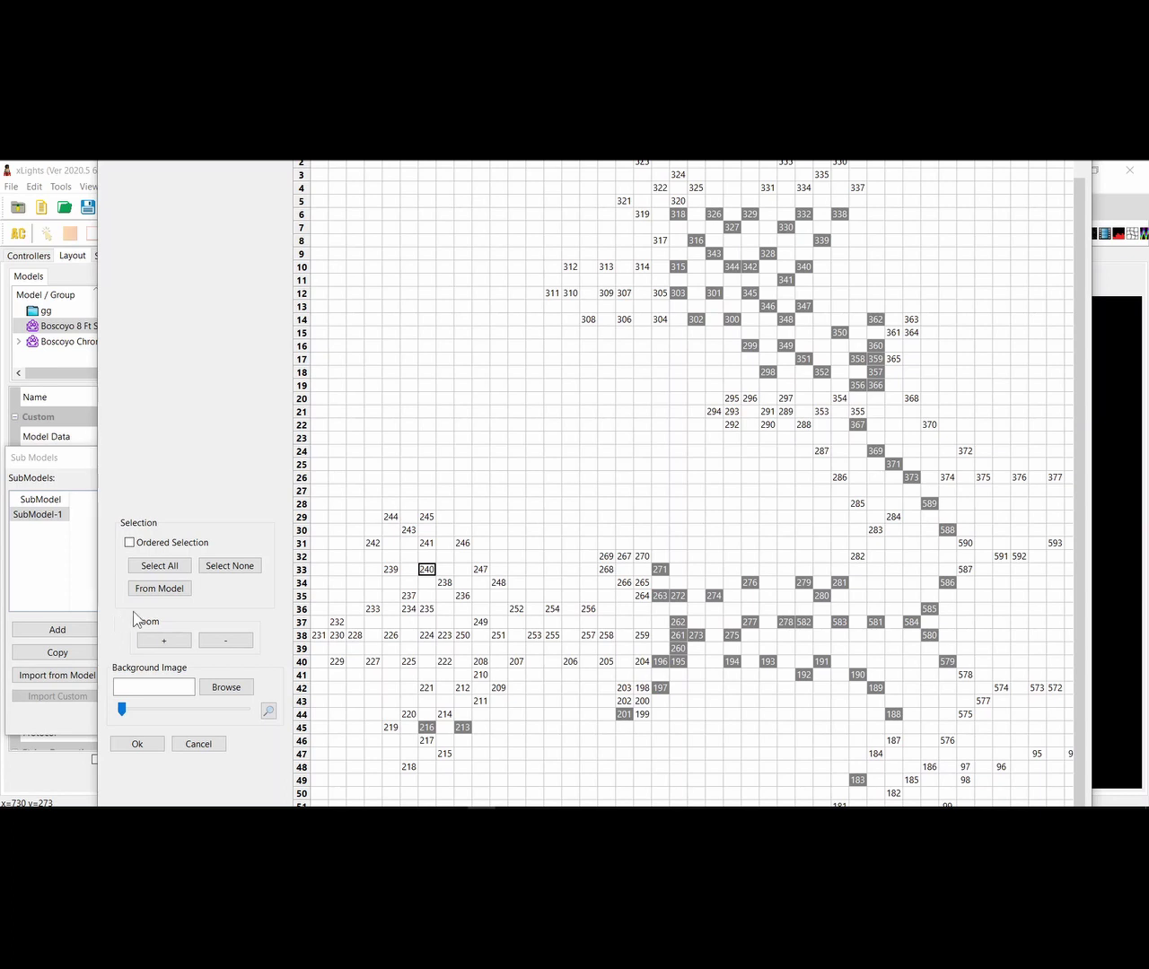
# Turn Ordered Selection back on to list the combined nodes, and discard the node selection along with the new sub-model
pyautogui.click(131, 542)
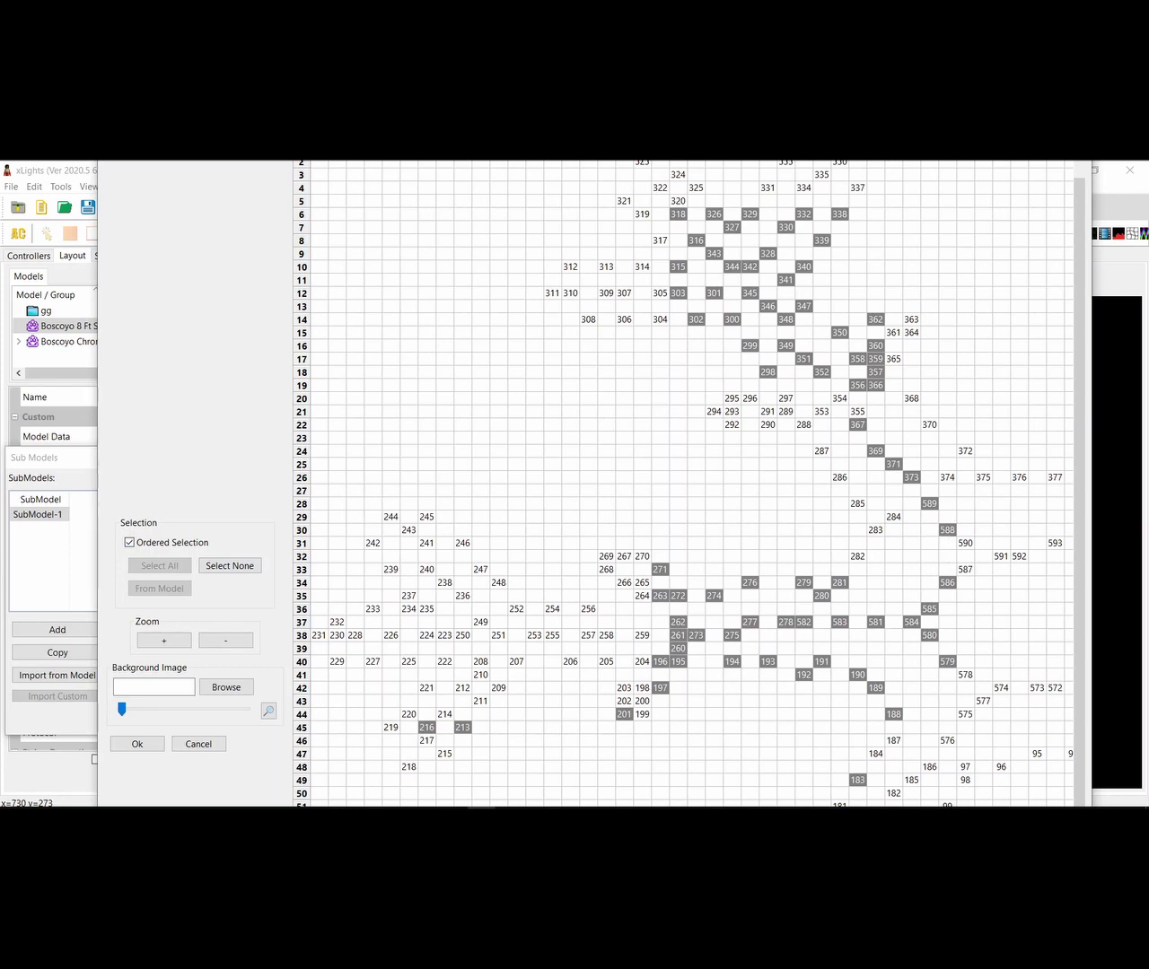
pyautogui.scroll(-10, 614, 350)
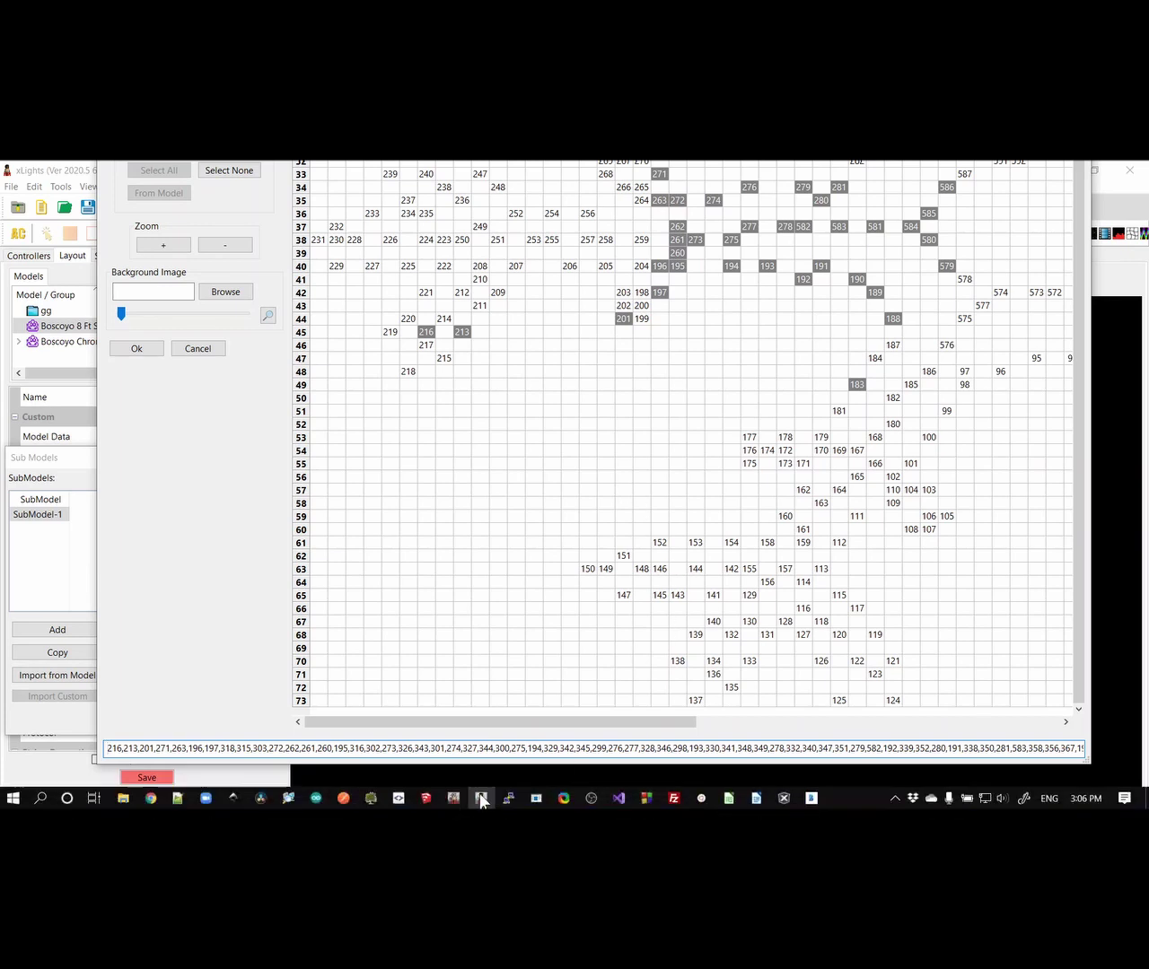
pyautogui.click(709, 756)
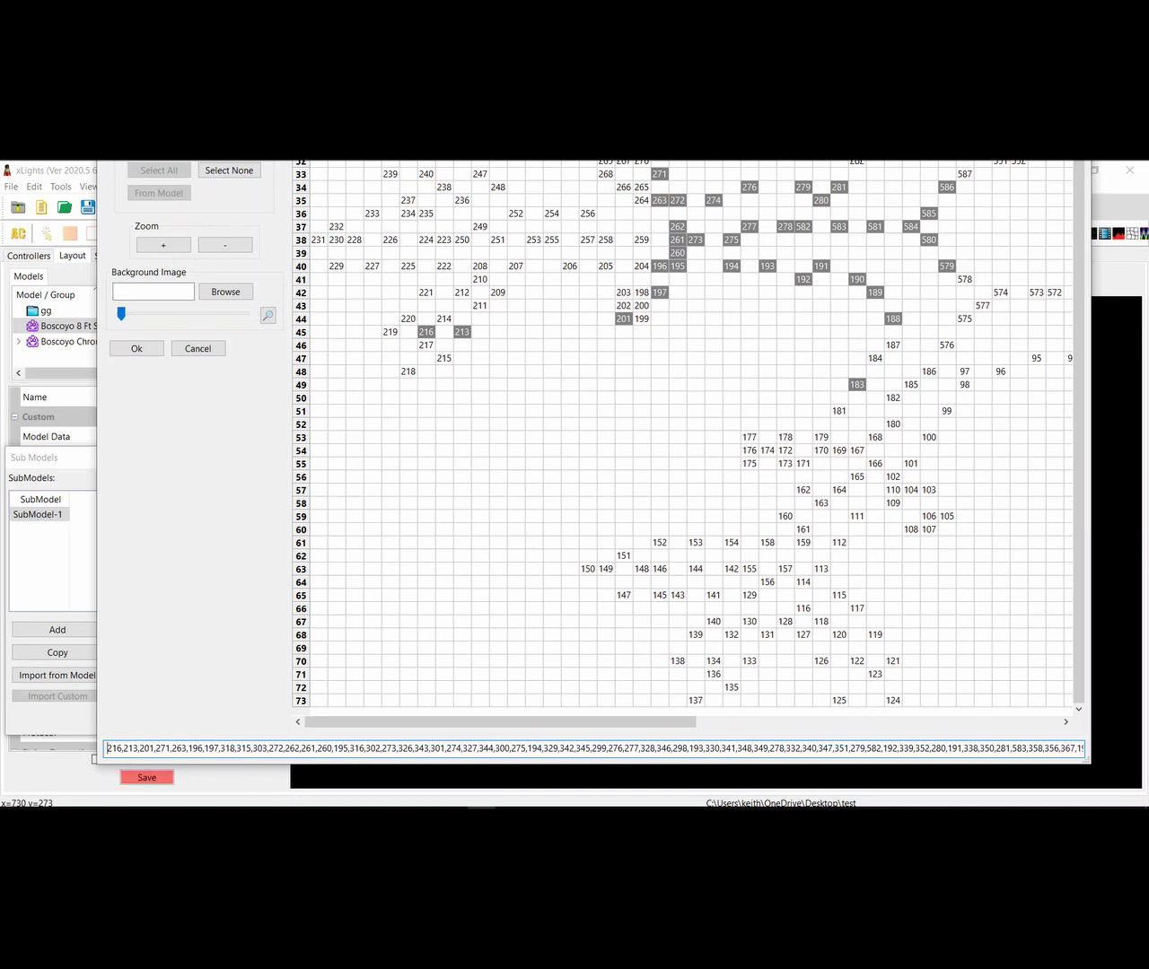
pyautogui.moveTo(404, 18); pyautogui.dragTo(408, 142)
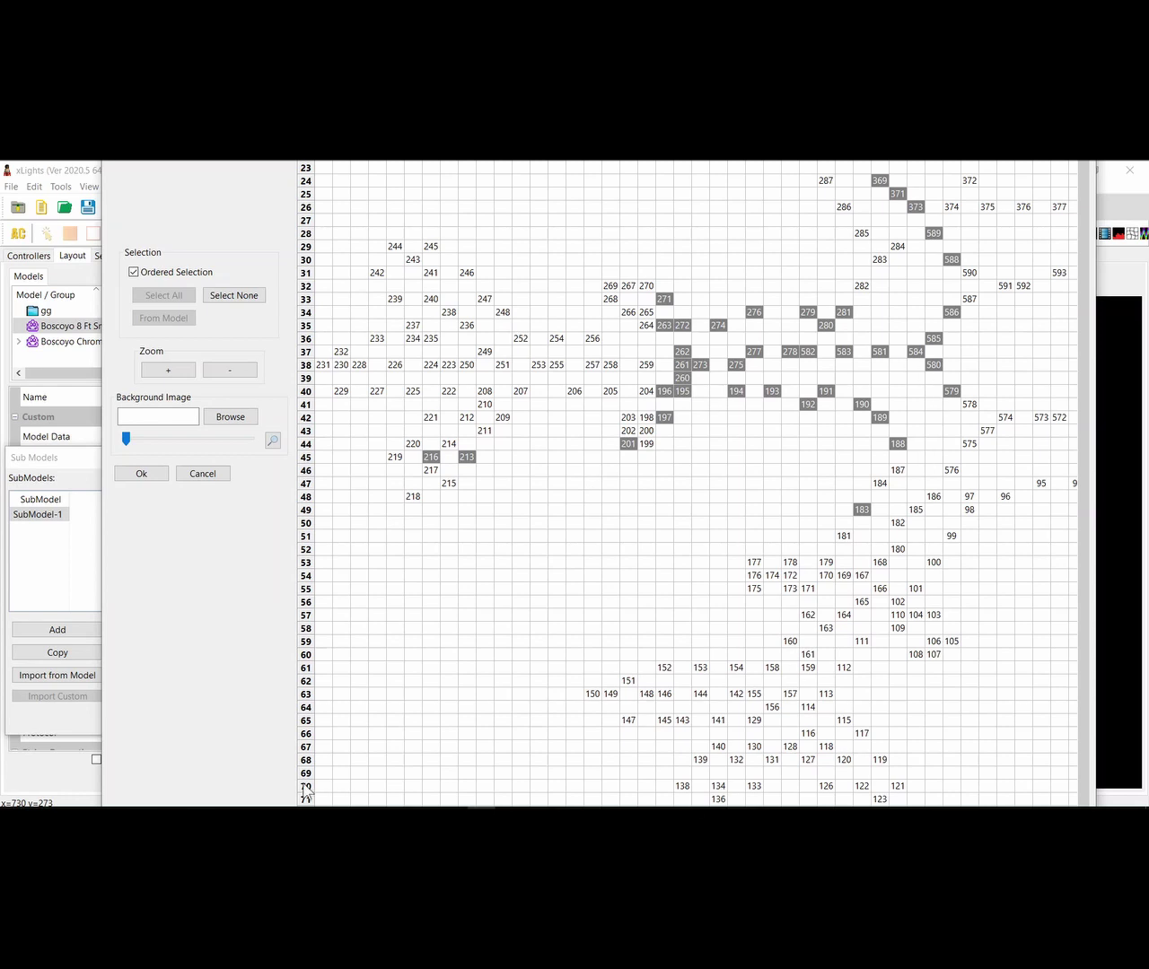
pyautogui.click(196, 475)
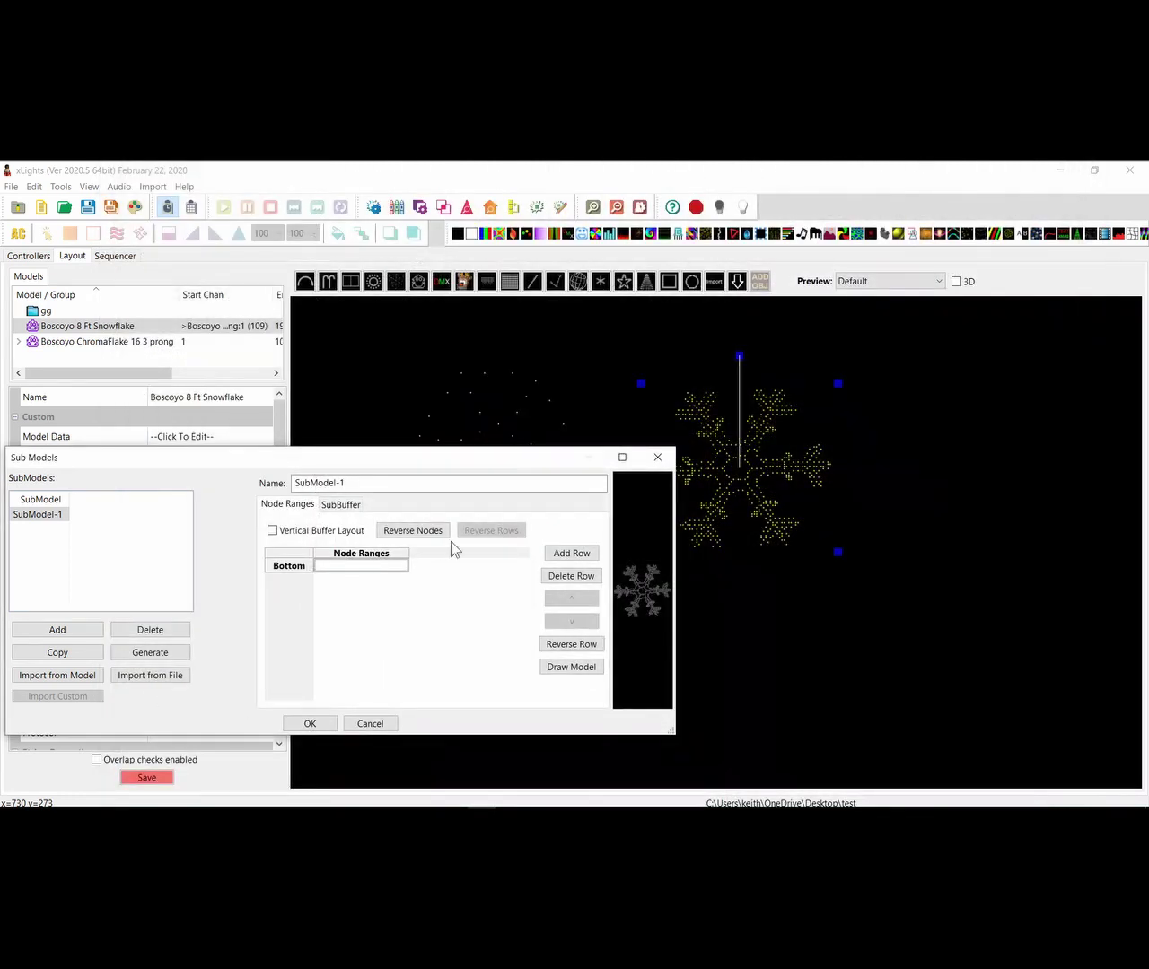
pyautogui.click(656, 457)
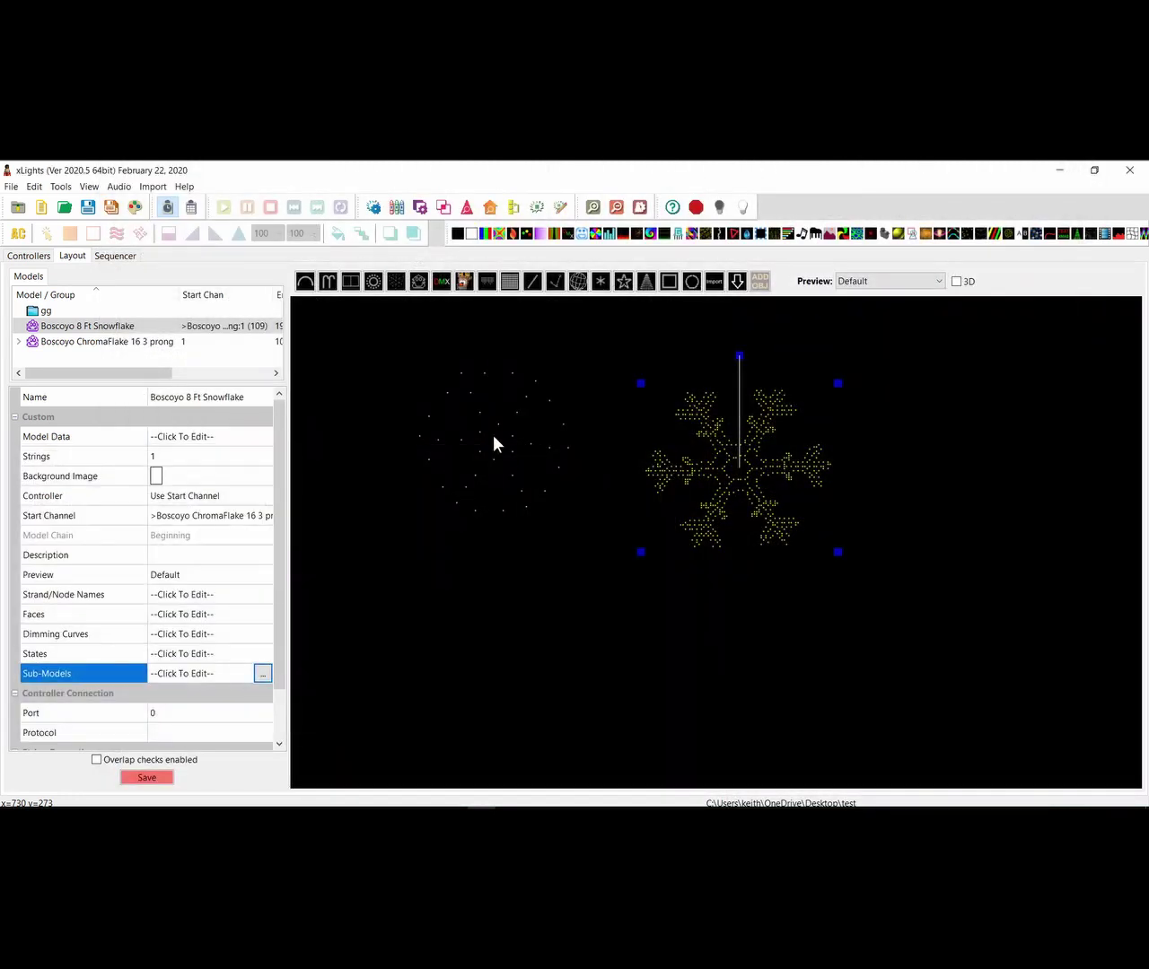